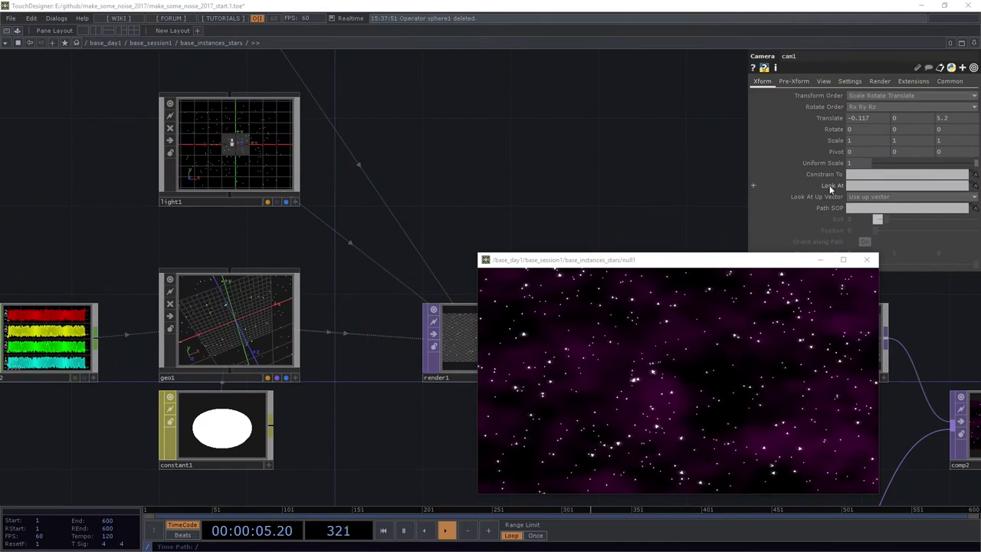
- Close the floating null1 viewer window and go up from base_instances_stars to the base_day1 network
left_click(866, 260)
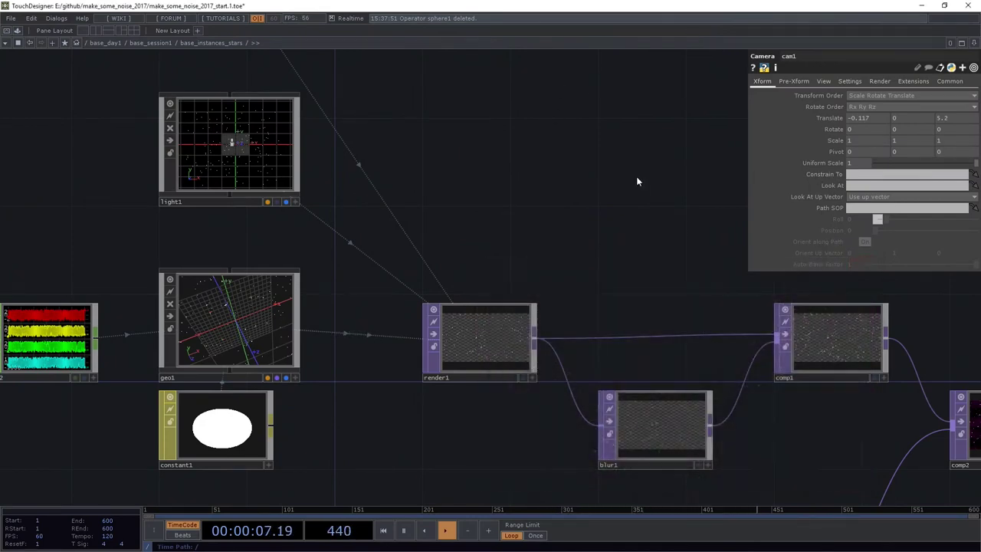
left_click_drag(568, 243, 375, 256)
scroll(376, 256, "down", 5)
scroll(392, 261, "down", 10)
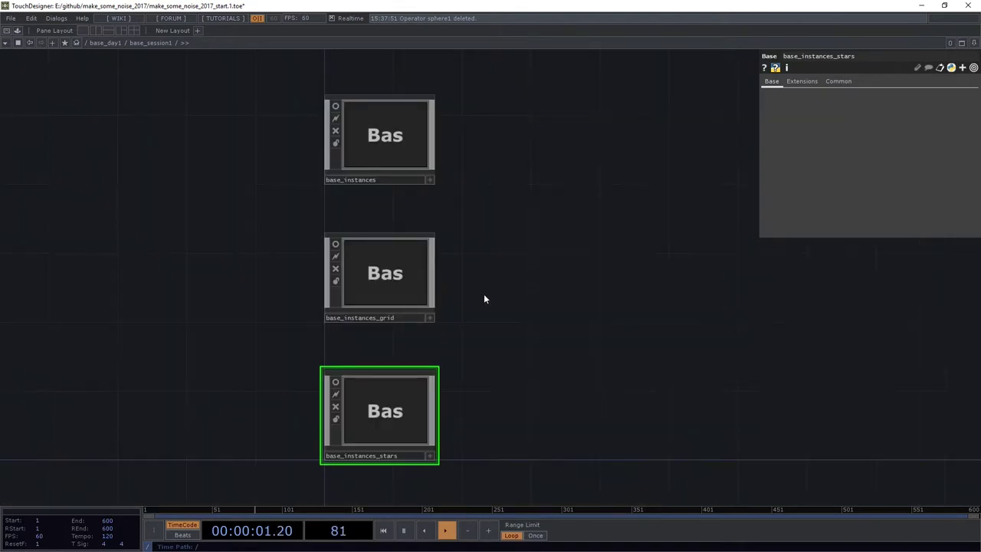
scroll(484, 299, "down", 3)
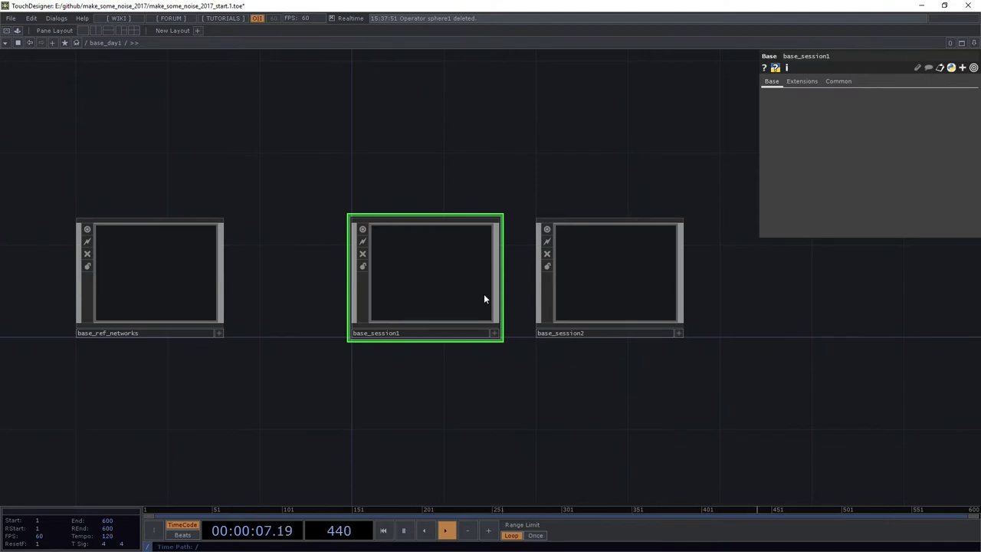
- Enter base_session2 from base_day1 and open its base_sop_to_chop network
left_click_drag(622, 354, 403, 343)
key("i")
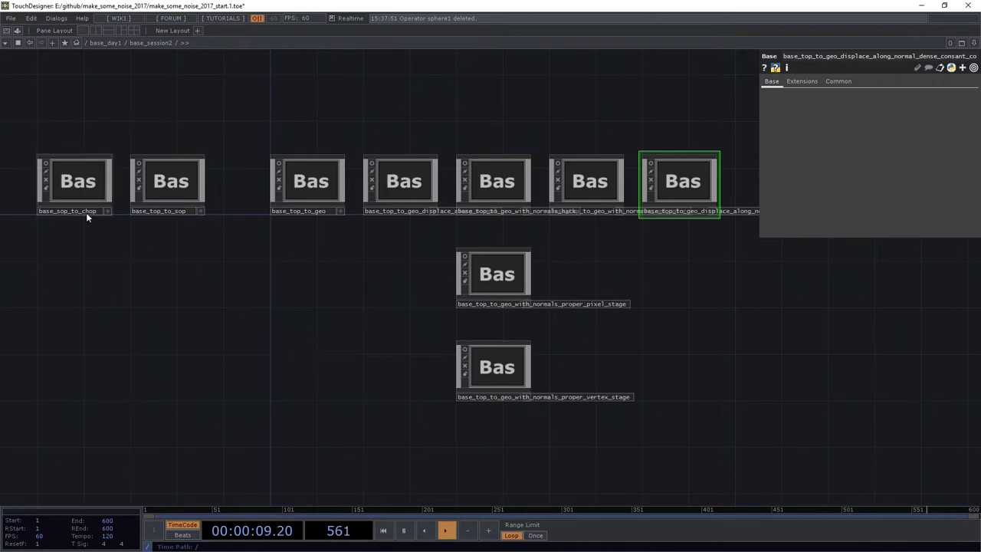
left_click_drag(105, 222, 232, 305)
middle_click_drag(233, 305, 192, 265)
scroll(191, 265, "up", 2)
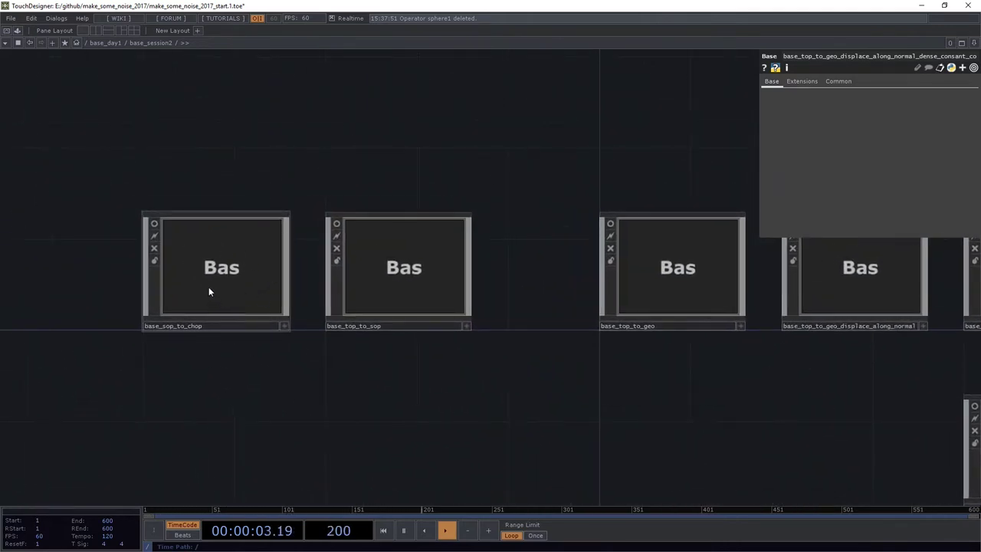
scroll(216, 277, "up", 3)
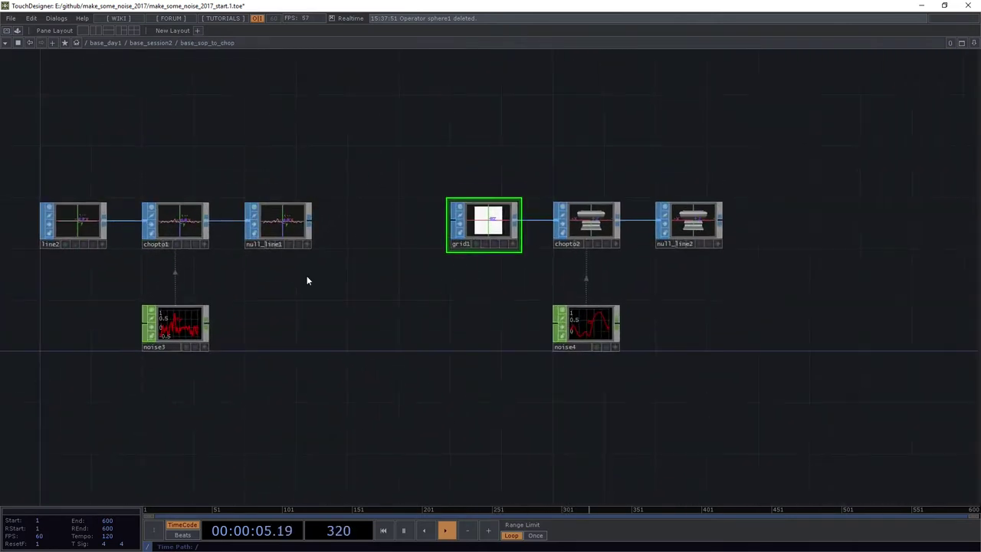
- Examine the line2, chopto1 and noise3 chain and display the parameters of chopto1
scroll(272, 299, "up", 4)
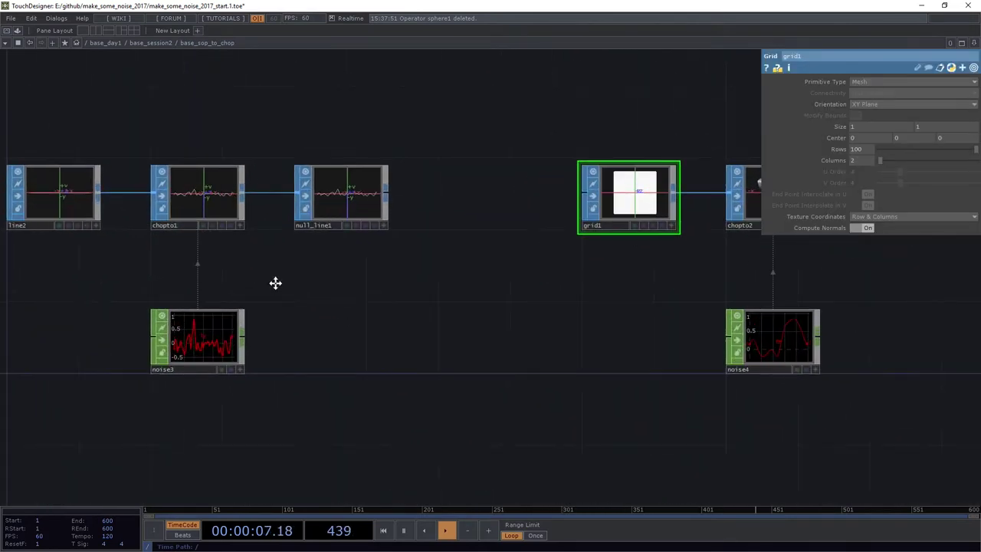
left_click_drag(242, 264, 282, 274)
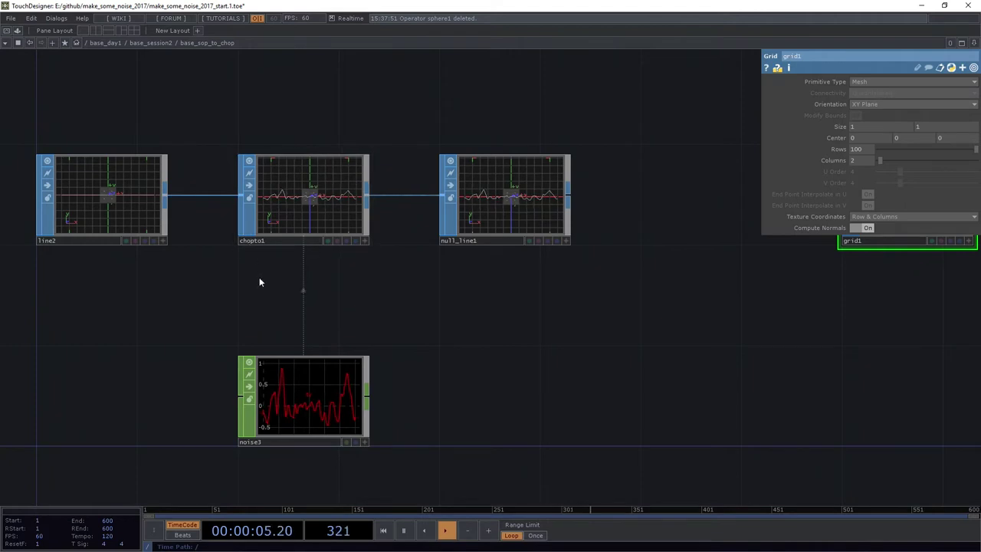
left_click_drag(259, 276, 305, 284)
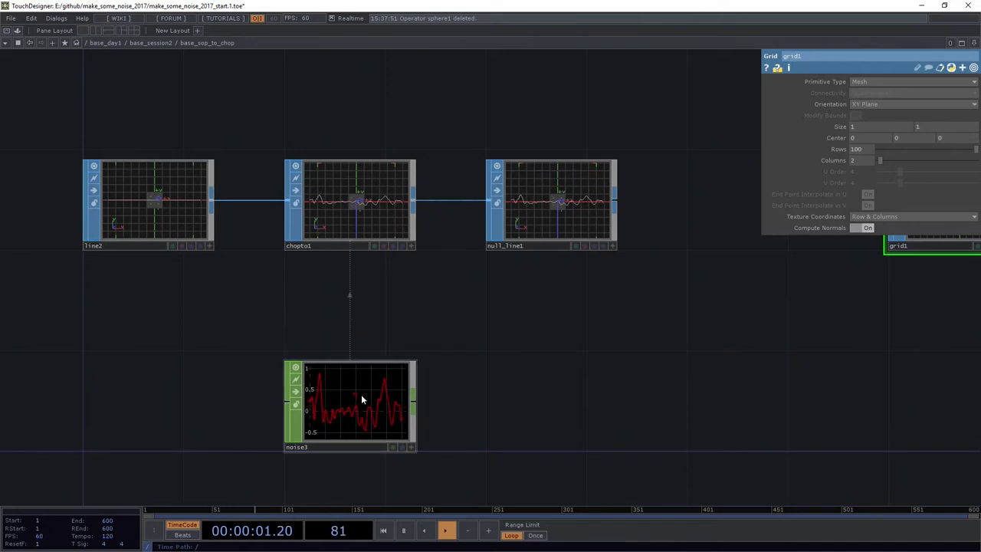
left_click(352, 201)
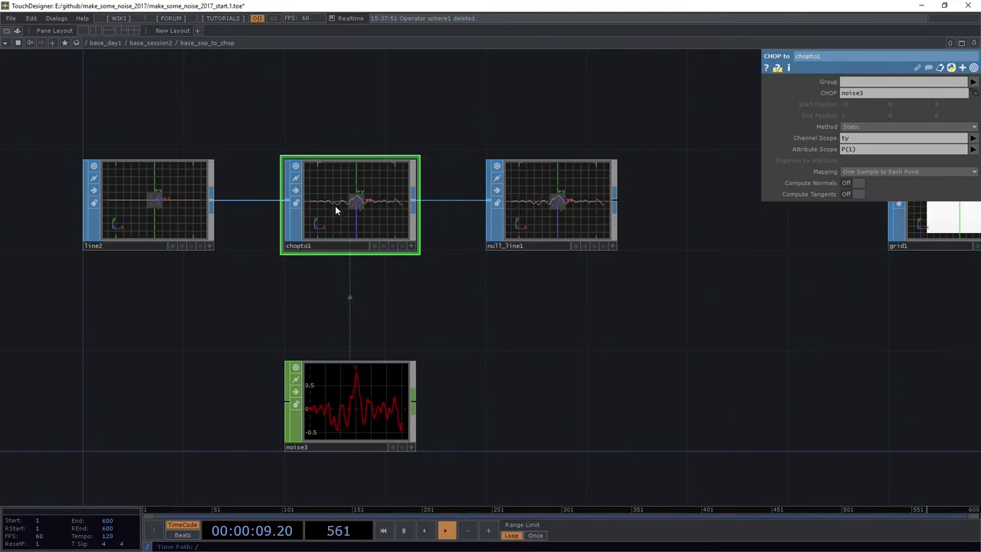
- Activate the chopto2 viewer to examine the deformed grid in 3D, together with the noise4 curve driving it
left_click_drag(750, 346, 332, 335)
middle_click_drag(332, 335, 358, 327)
scroll(357, 327, "down", 3)
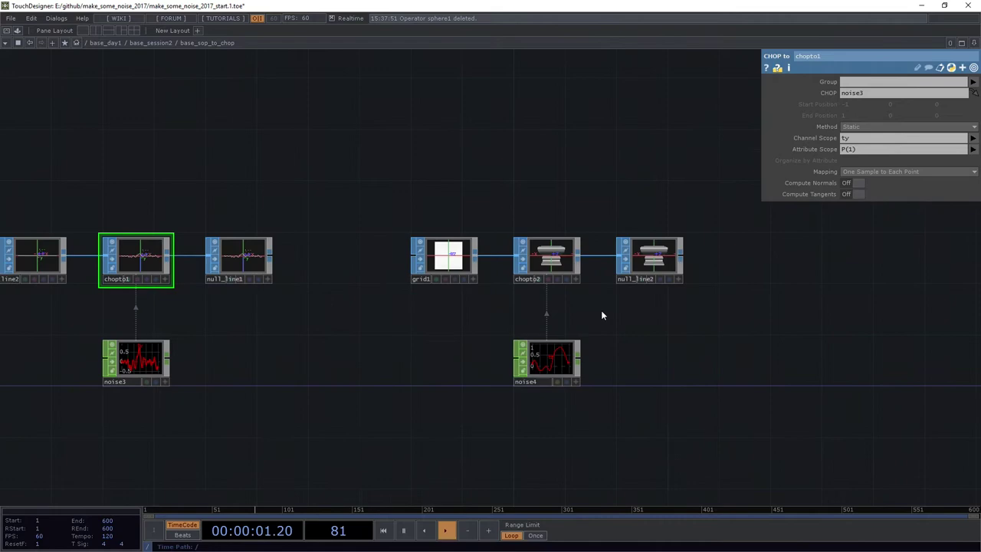
scroll(602, 314, "up", 6)
left_click_drag(491, 171, 517, 203)
middle_click_drag(553, 221, 551, 232)
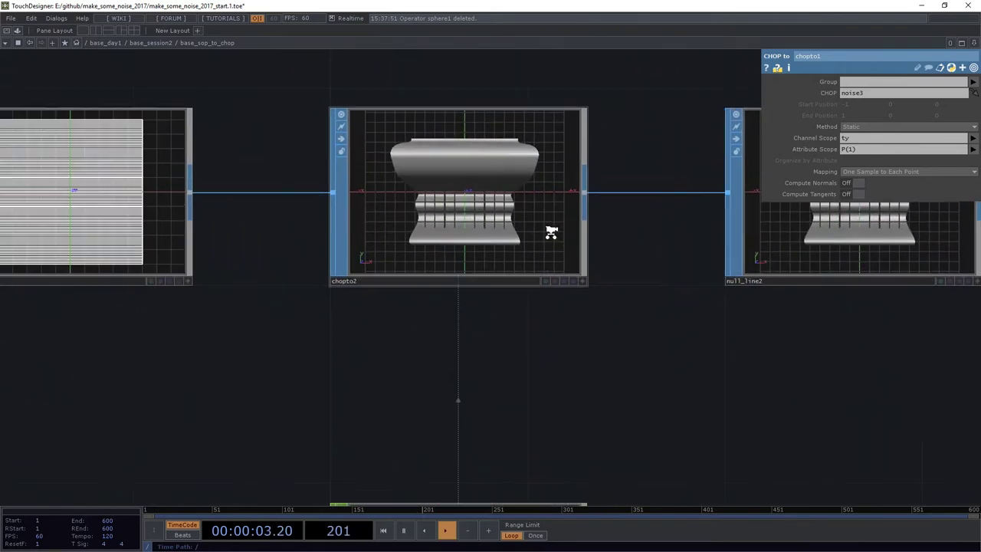
left_click(581, 281)
left_click_drag(536, 258, 475, 249)
left_click_drag(481, 386, 472, 264)
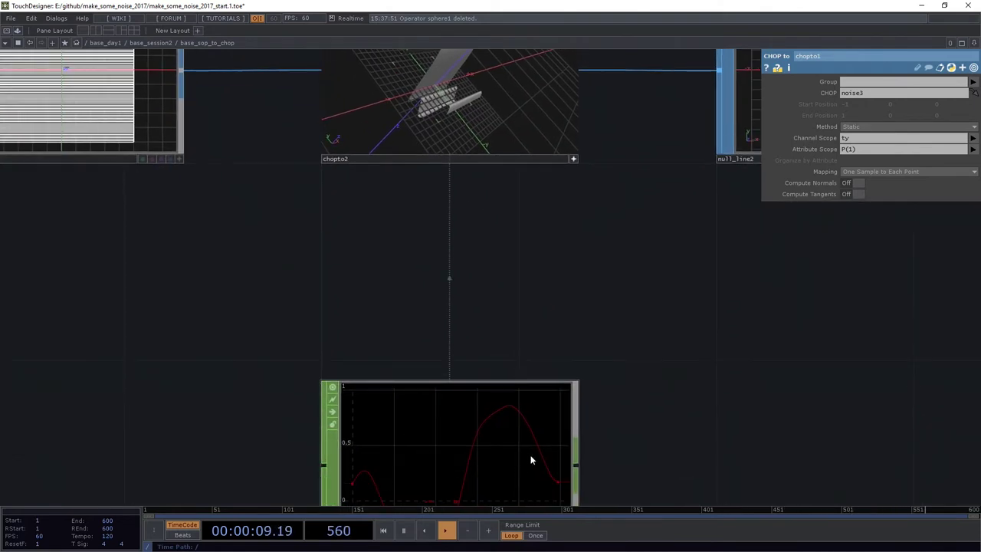
left_click_drag(520, 314, 515, 383)
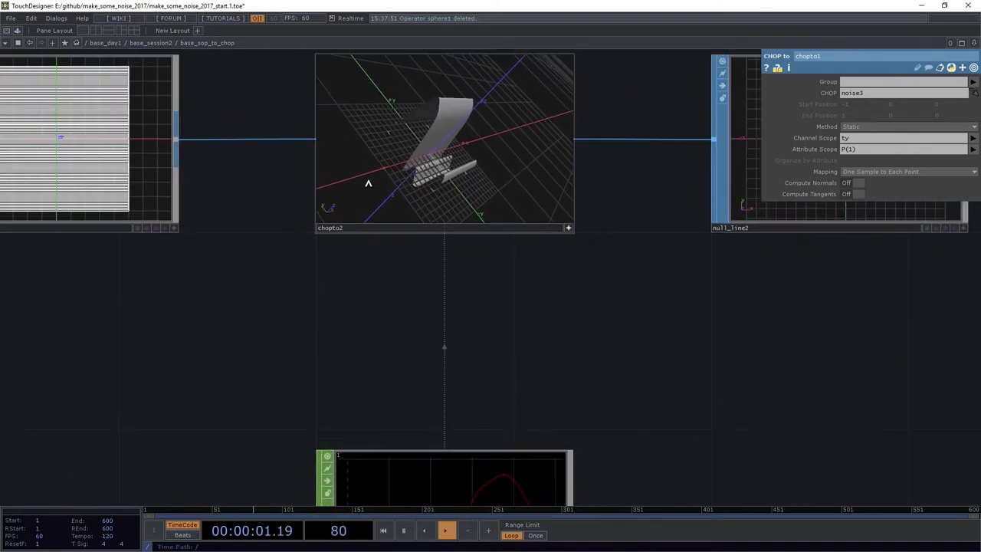
- Try 4 columns on the grid1 SOP, and finally set its Columns value to 100
left_click(153, 159)
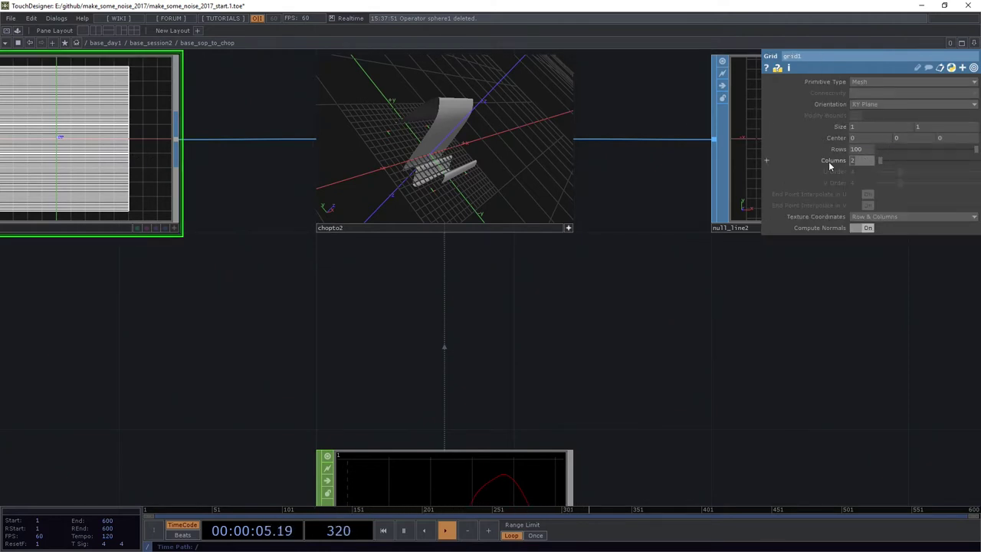
type("4")
key("Return")
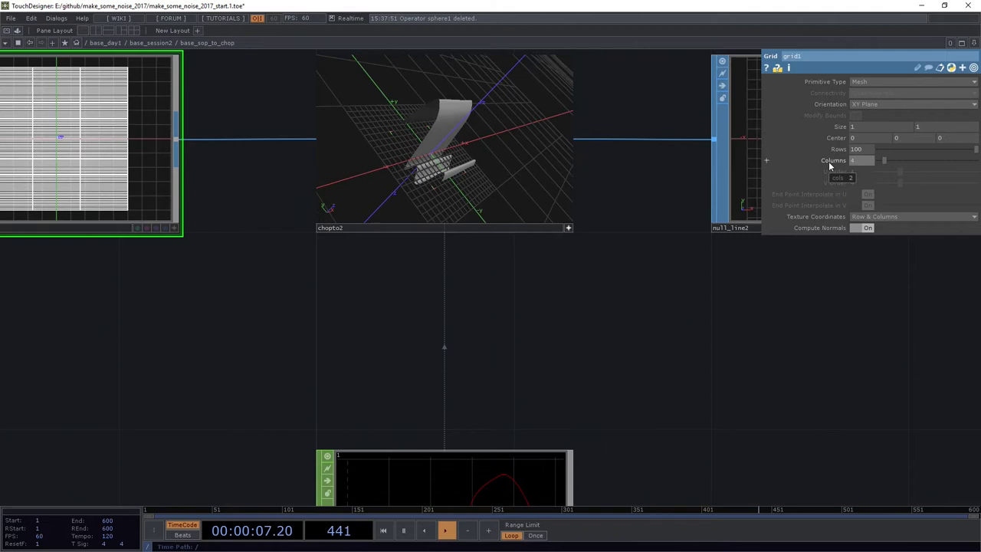
type("100")
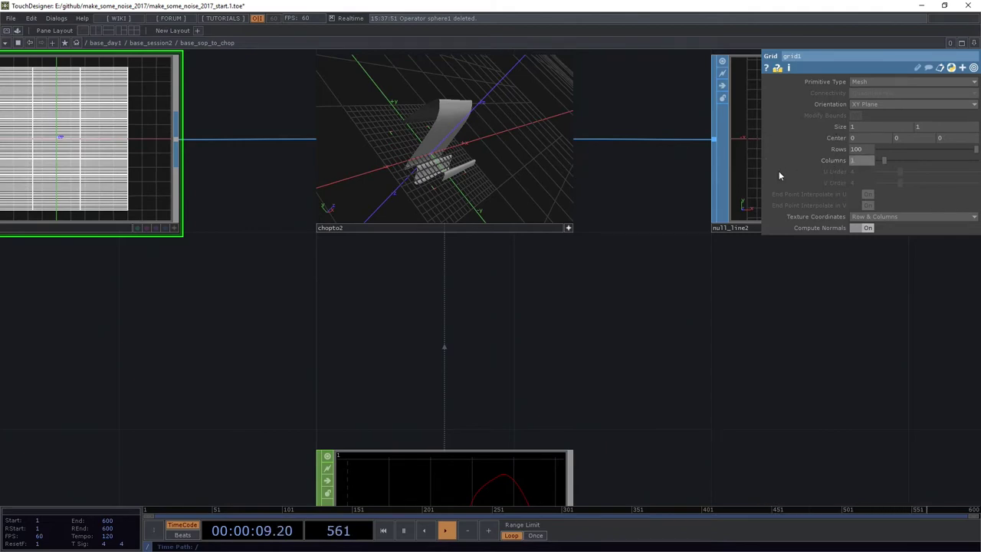
key("Return")
- Inspect the denser noise-deformed surface in the chopto2 viewer from several angles
left_click_drag(614, 282, 683, 458)
scroll(683, 457, "up", 3)
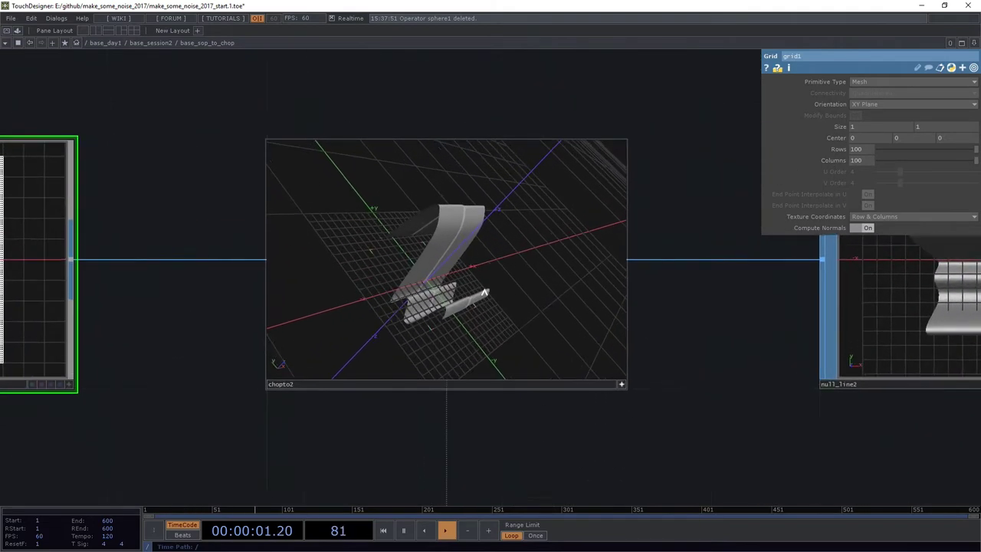
mouse_move(529, 326)
left_mouse_down()
mouse_move(435, 284)
mouse_move(444, 175)
mouse_move(461, 234)
mouse_move(431, 163)
left_mouse_up()
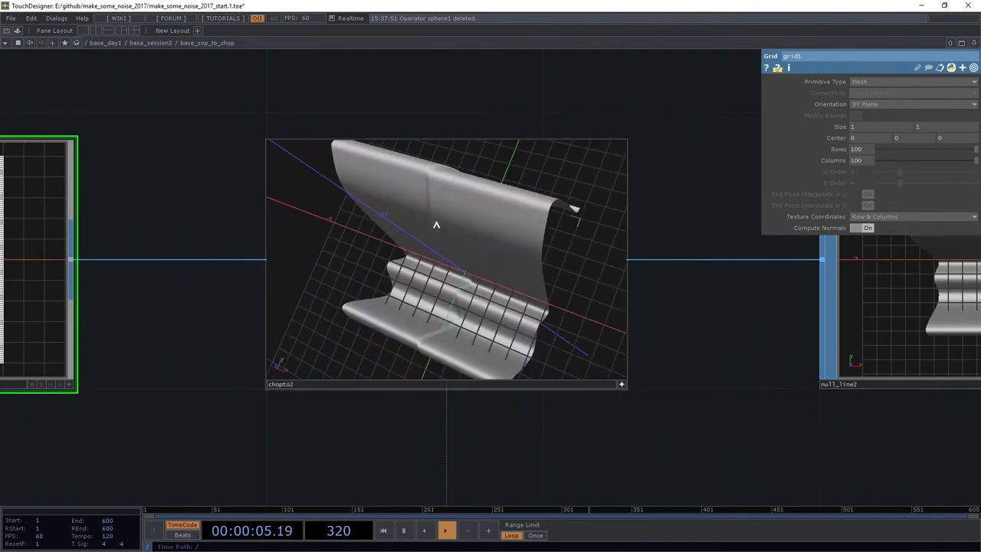
scroll(435, 227, "down", 3)
left_click_drag(419, 461, 420, 394)
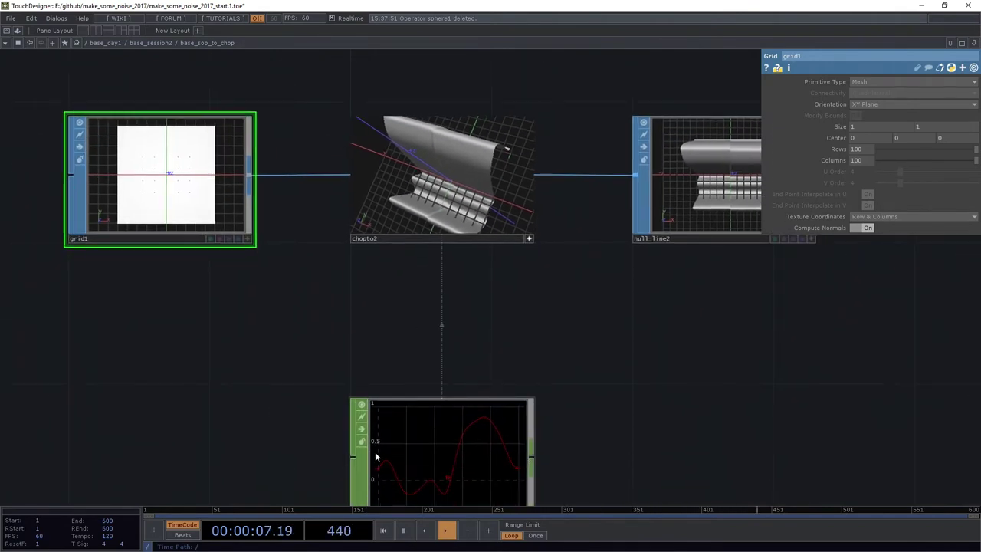
scroll(444, 280, "up", 4)
mouse_move(445, 280)
left_mouse_down()
mouse_move(455, 311)
mouse_move(414, 319)
mouse_move(495, 240)
mouse_move(503, 193)
mouse_move(458, 292)
mouse_move(473, 305)
left_mouse_up()
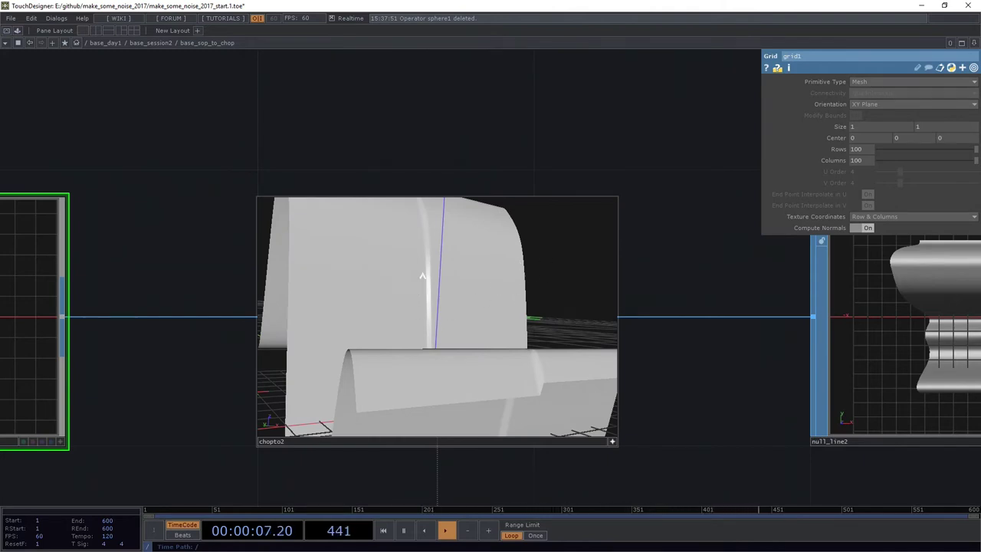
left_click_drag(425, 274, 427, 308)
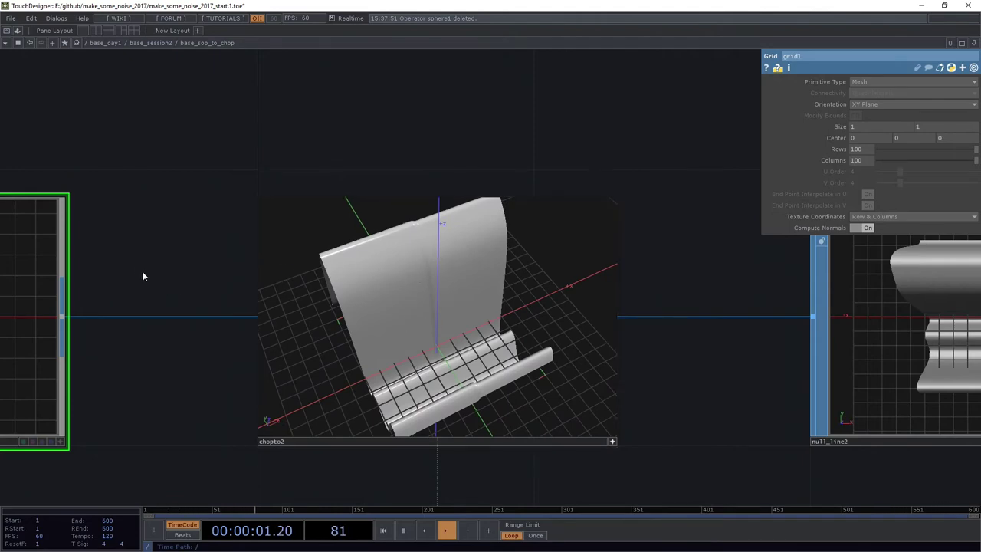
- Select noise4 and examine its curve and transform parameters alongside the connected grid1 and chopto2 chain
left_click_drag(143, 273, 379, 270)
scroll(383, 267, "down", 3)
left_click_drag(401, 389, 304, 184)
right_click_drag(303, 274, 521, 458)
left_click_drag(412, 325, 385, 226)
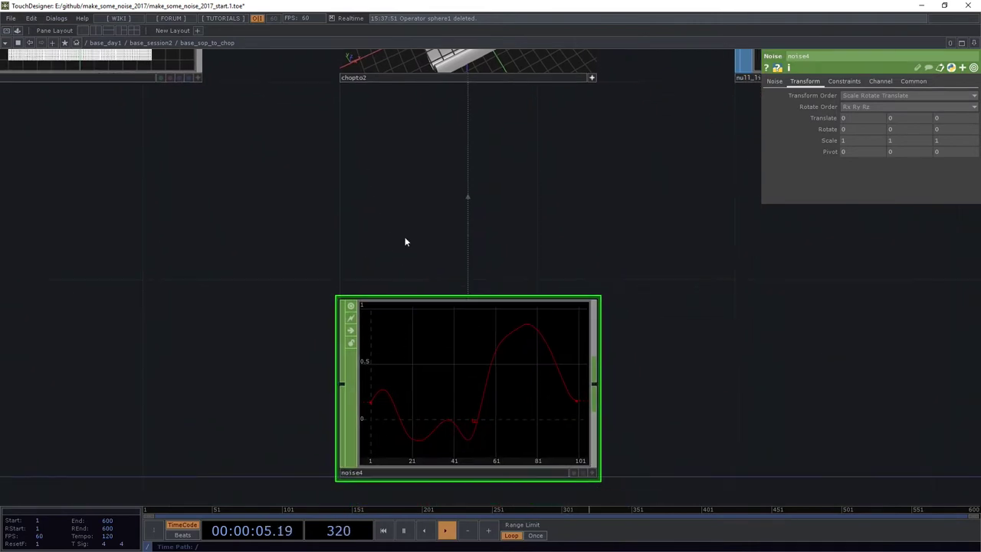
scroll(405, 238, "down", 4)
scroll(405, 238, "down", 1)
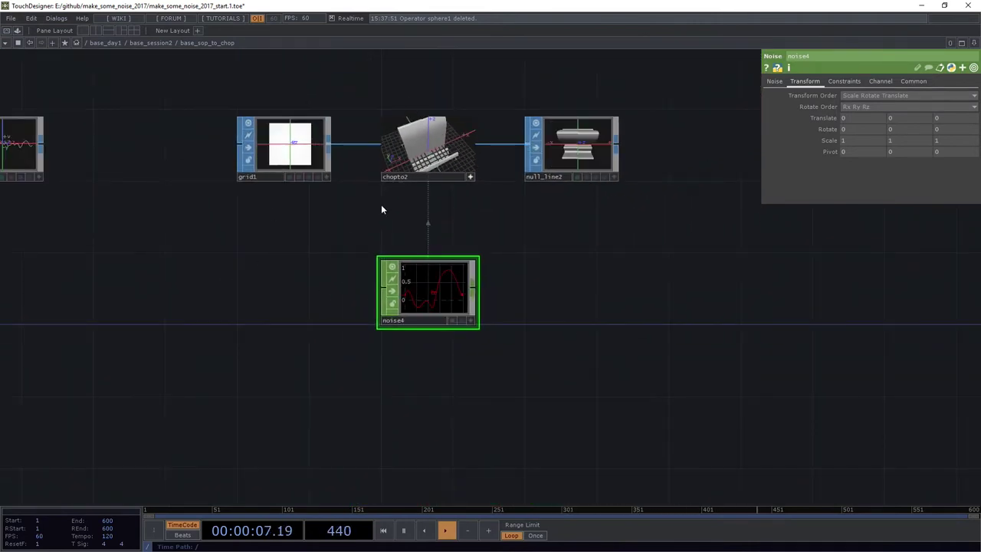
- Leave base_sop_to_chop and open the neighbouring base_top_to_sop network in base_session2
scroll(495, 276, "down", 8)
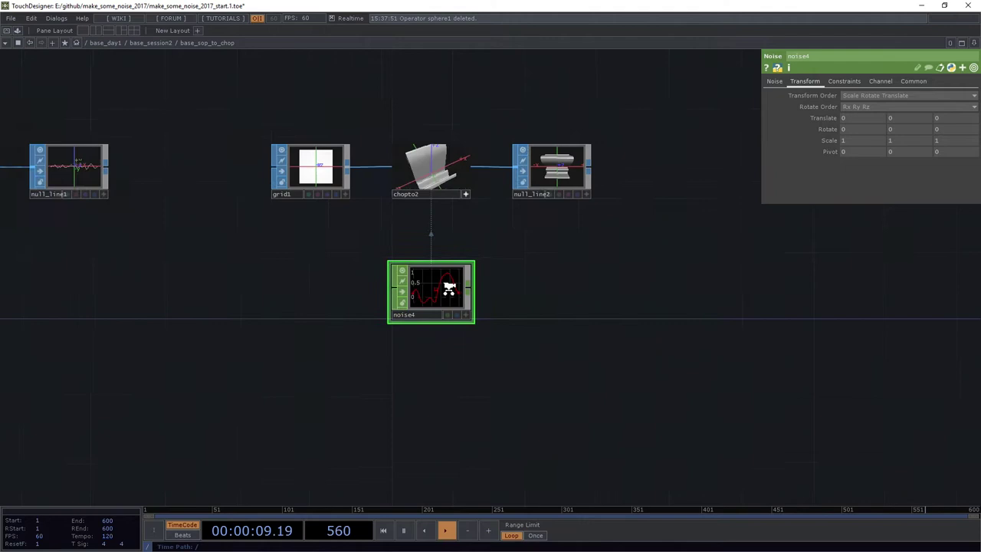
left_click_drag(725, 458, 325, 417)
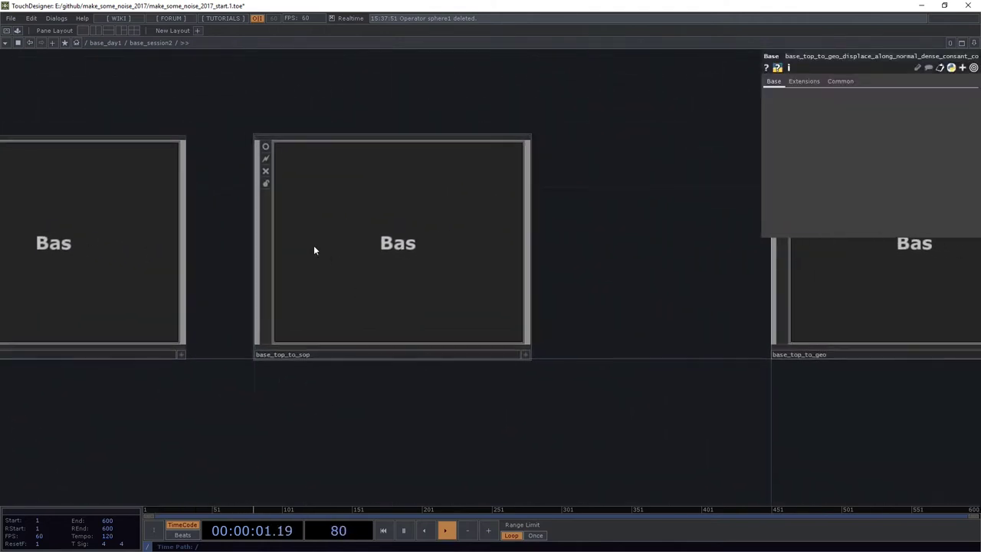
scroll(339, 262, "up", 3)
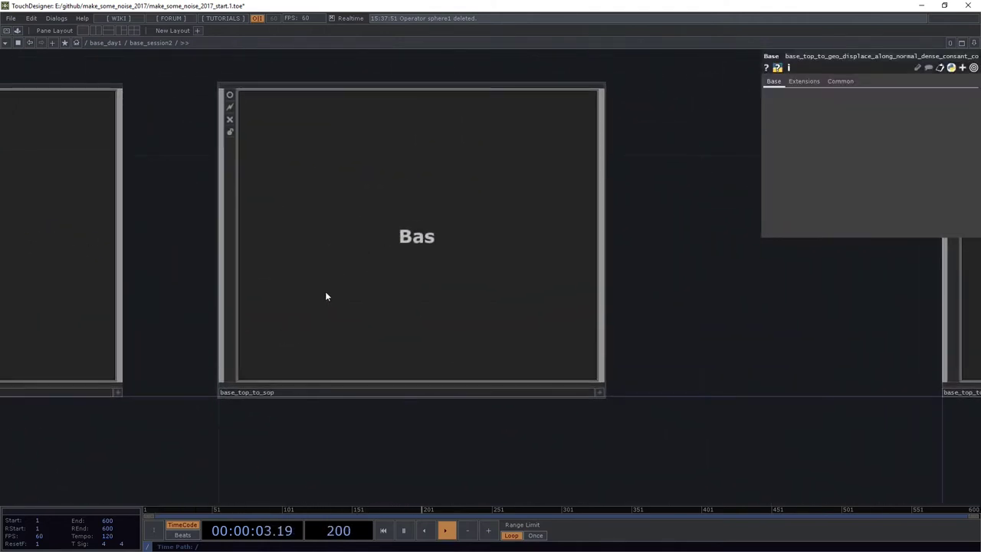
scroll(325, 292, "up", 5)
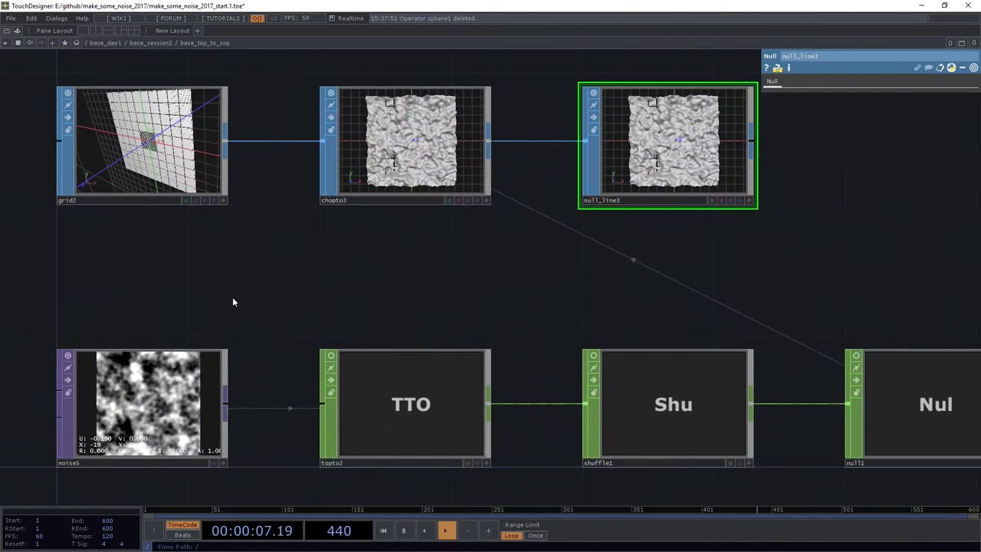
- Display noise5's parameters and switch the viewers of topto2 and shuffle1 briefly on and off again
left_click(161, 399)
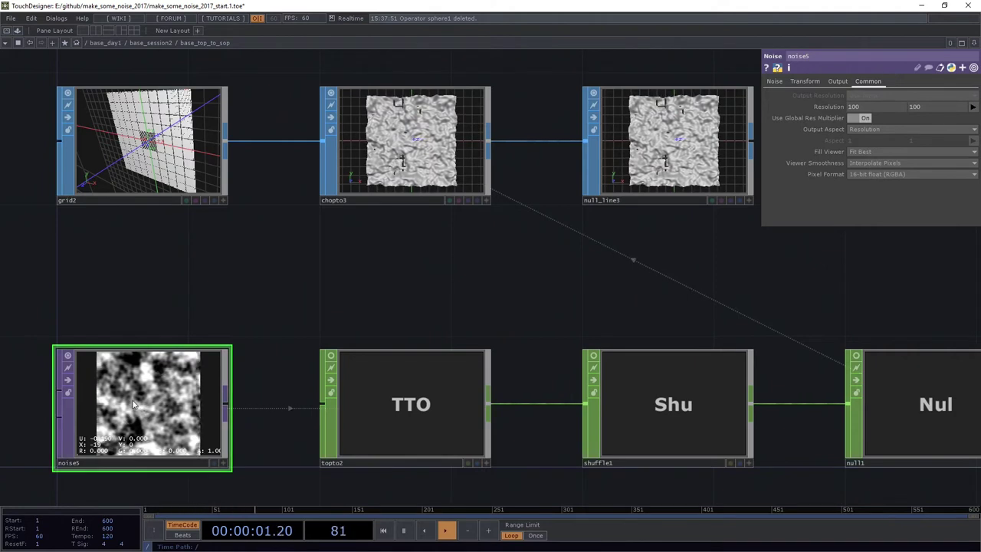
left_click(332, 356)
left_click(333, 358)
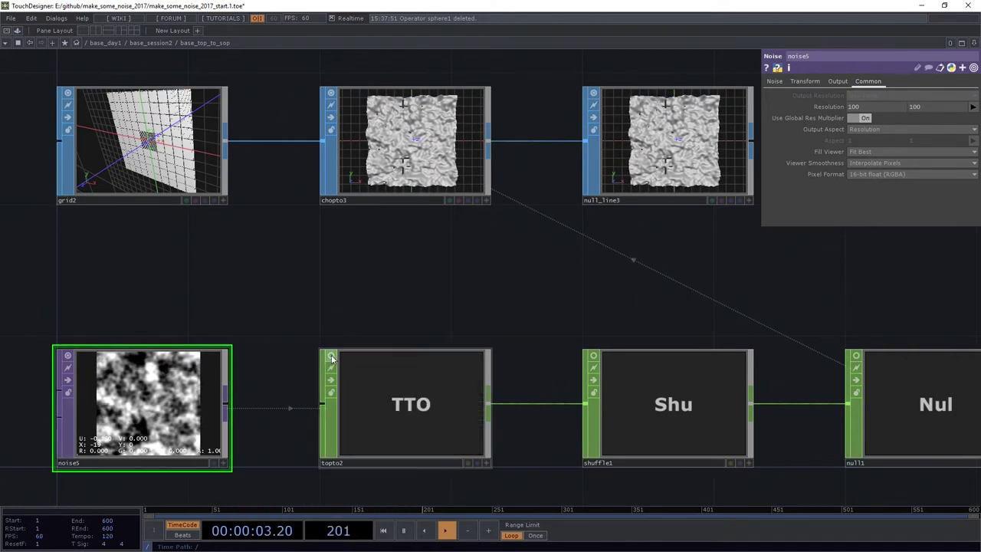
left_click_drag(502, 328, 198, 306)
left_click(292, 336)
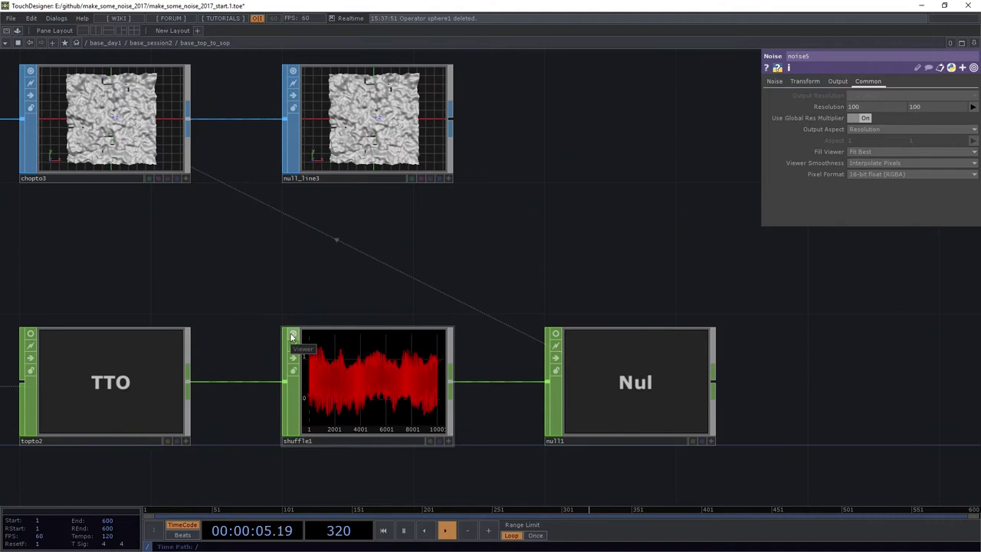
left_click(293, 334)
- Select chopto3 and inspect its noise-displaced surface in 3D within the grid2 to null_line3 chain
left_click_drag(340, 323, 502, 446)
scroll(274, 244, "up", 3)
scroll(274, 242, "up", 4)
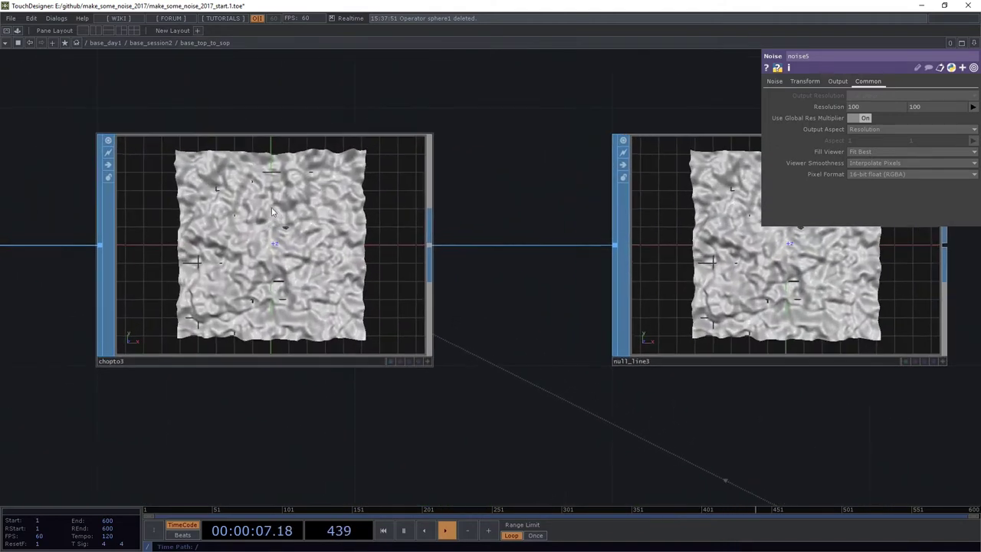
scroll(275, 229, "up", 3)
left_click_drag(329, 475, 401, 464)
left_click(356, 323)
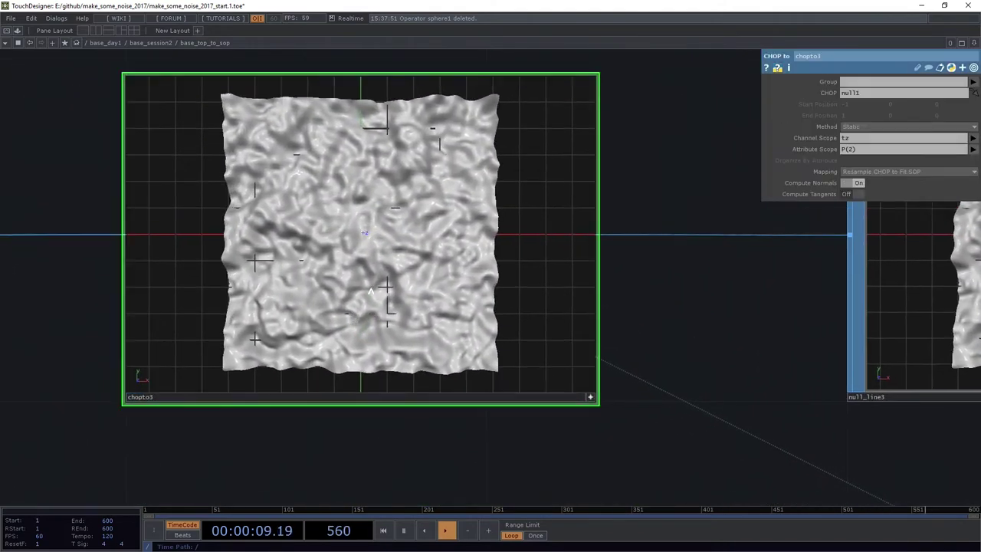
left_click_drag(356, 323, 430, 266)
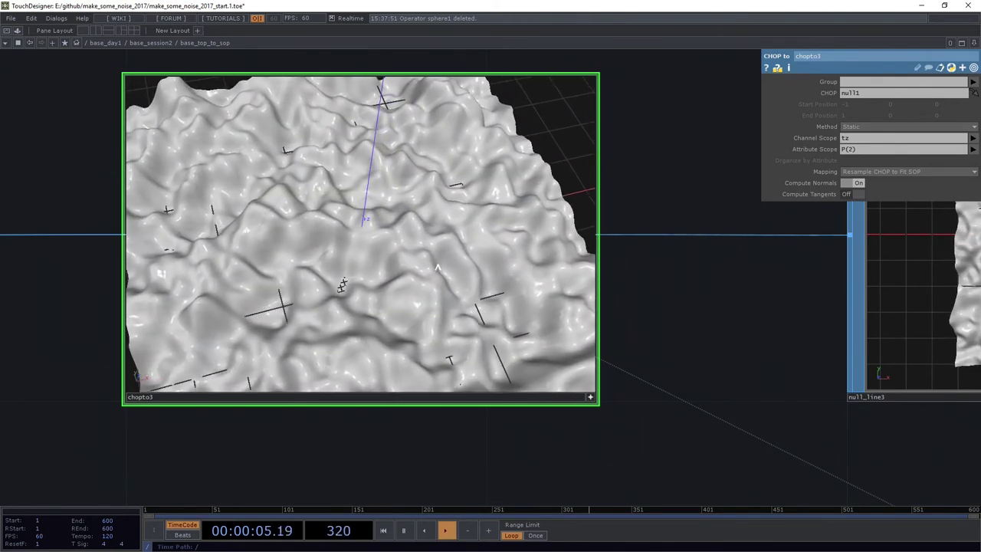
scroll(422, 302, "down", 6)
left_click_drag(328, 369, 322, 336)
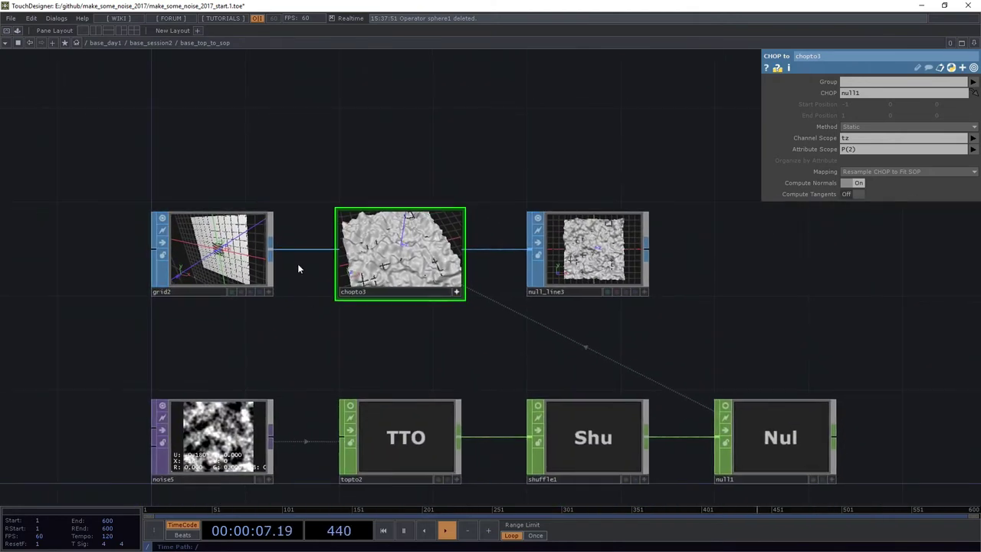
- Select grid2 to show its parameters and check chopto3's operator information for point count and cook time
left_click(207, 249)
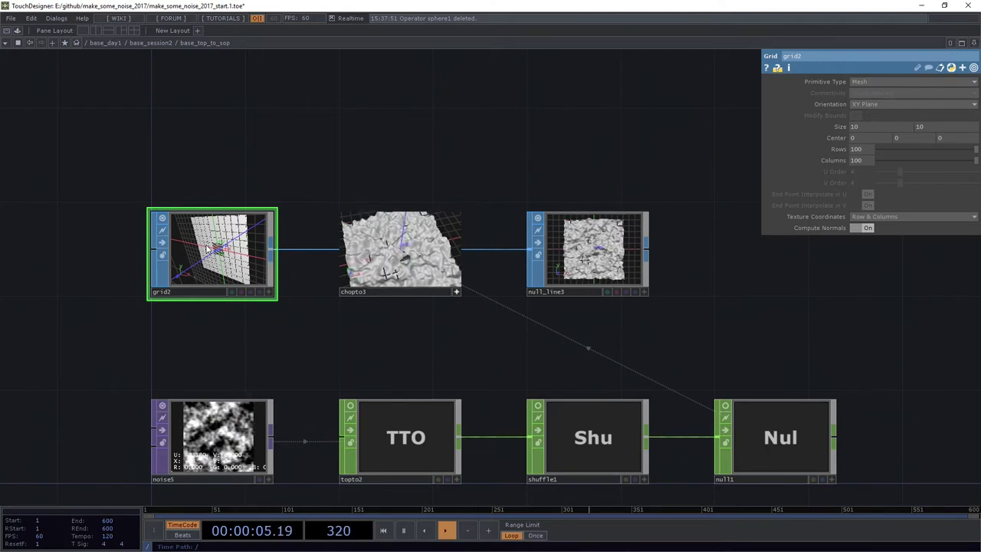
scroll(506, 304, "up", 3)
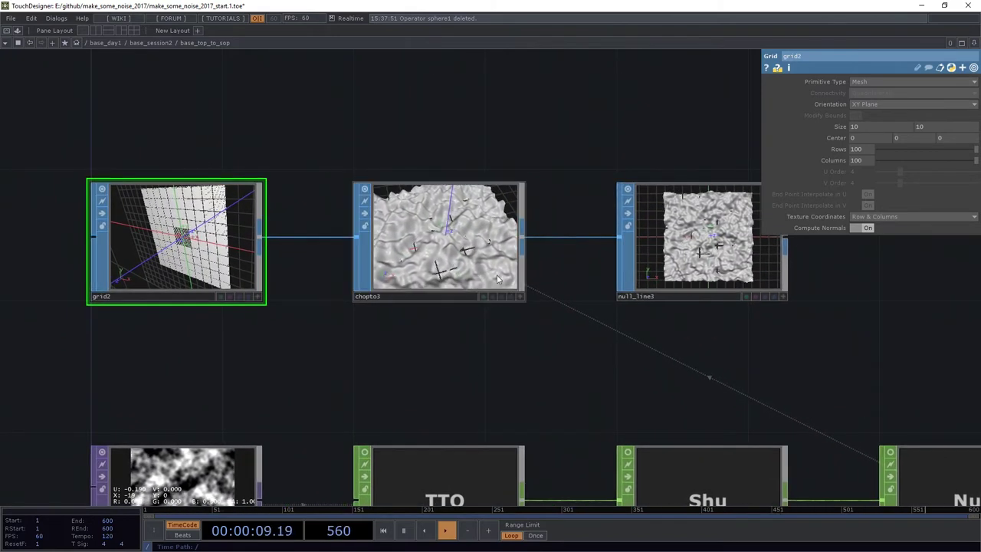
middle_click(459, 209)
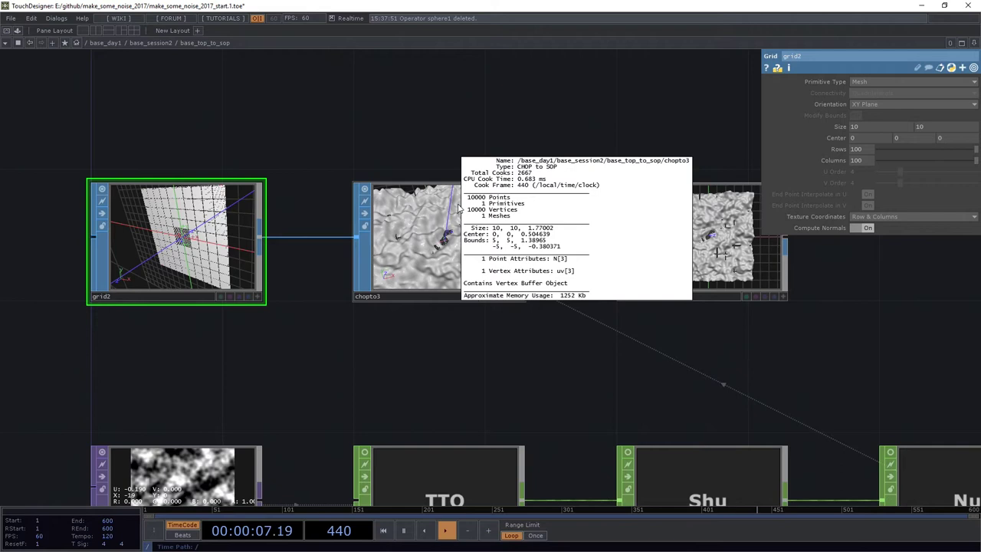
middle_click_drag(458, 207, 743, 119)
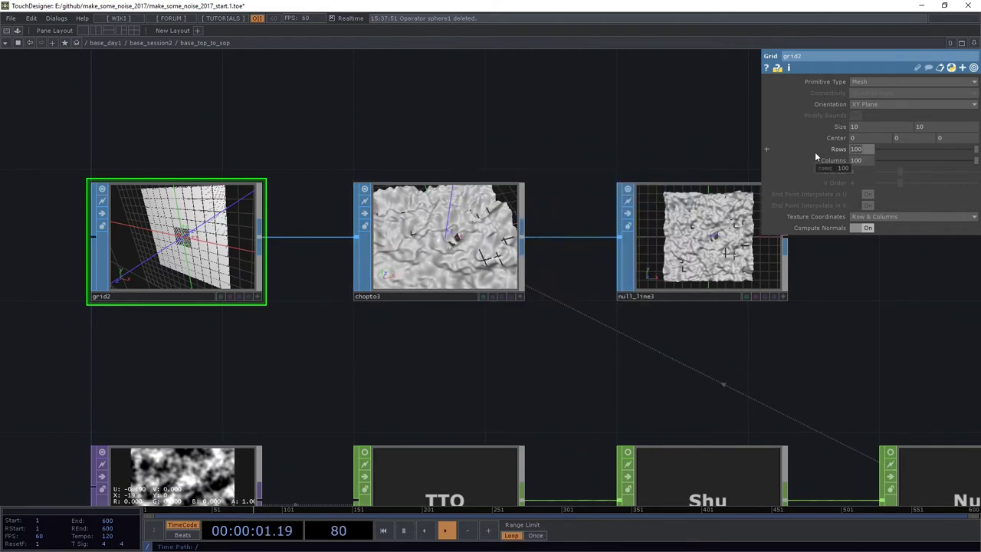
- Raise grid2's density to 500 rows and 500 columns
type("500")
key("Return")
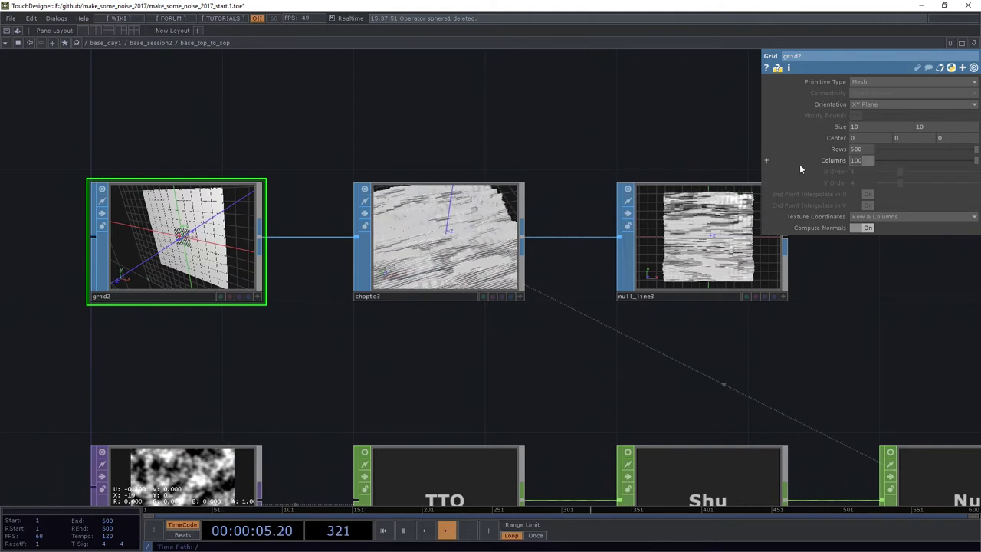
type("500")
key("Return")
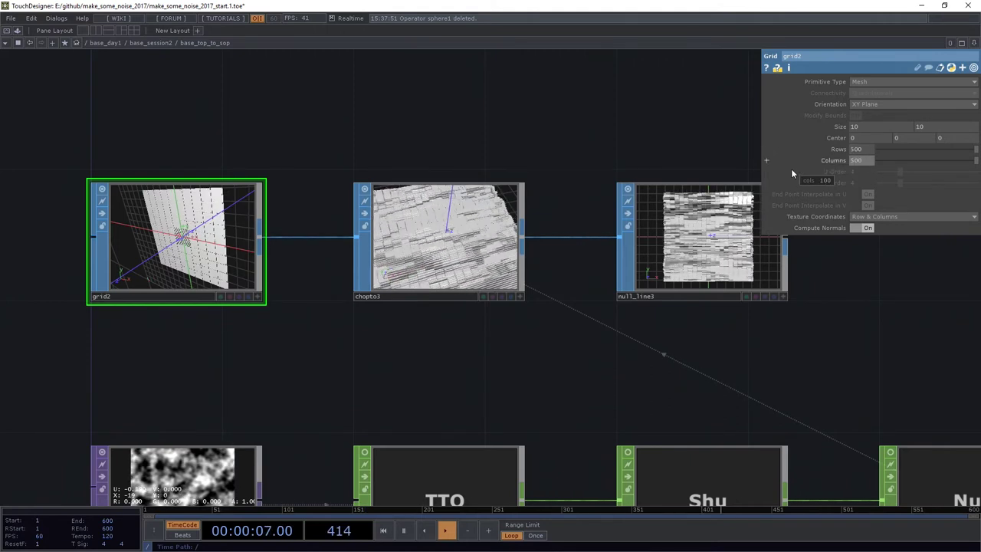
- Examine the stepped surface of chopto3 up close and read its cook time and point count at the 500 by 500 grid density
scroll(460, 260, "up", 2)
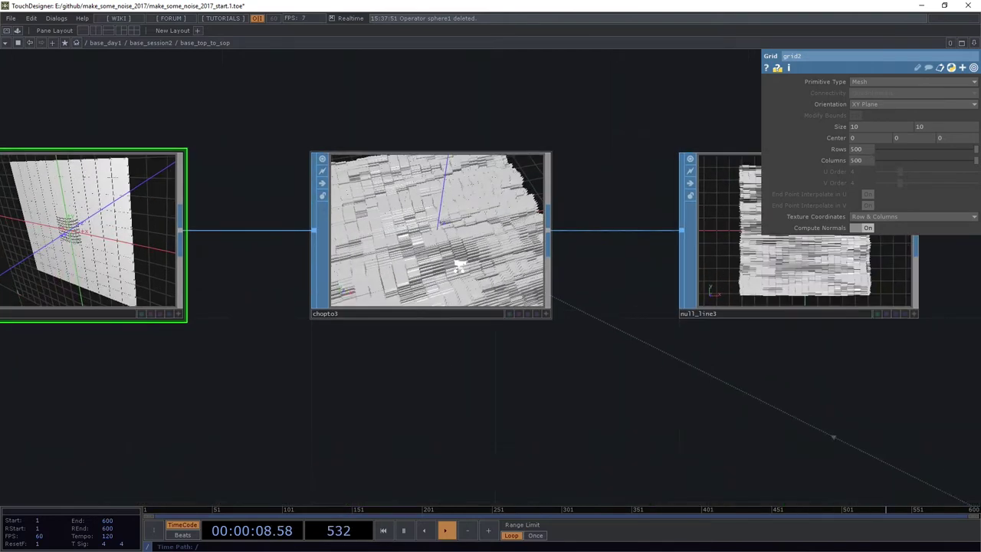
scroll(458, 262, "down", 2)
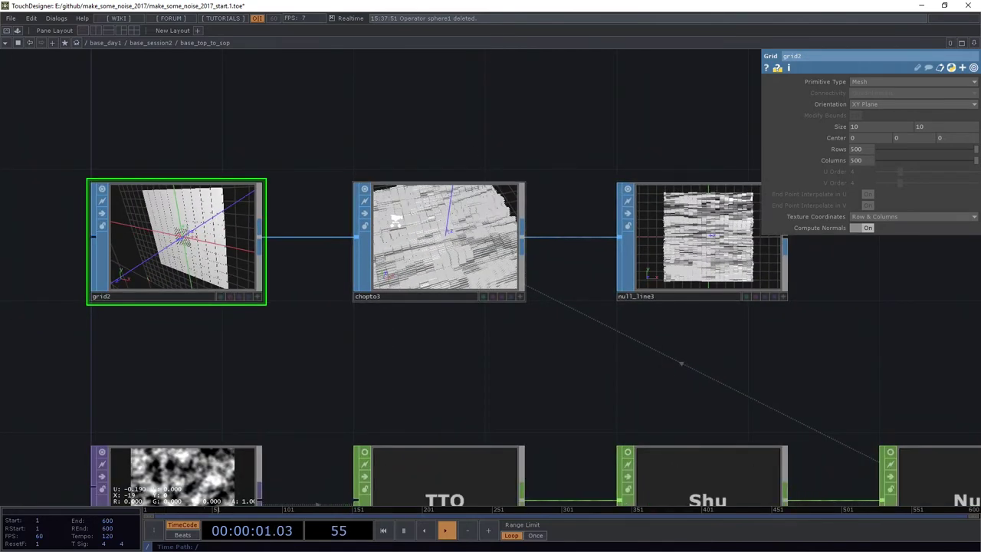
scroll(460, 264, "up", 2)
middle_click(463, 272)
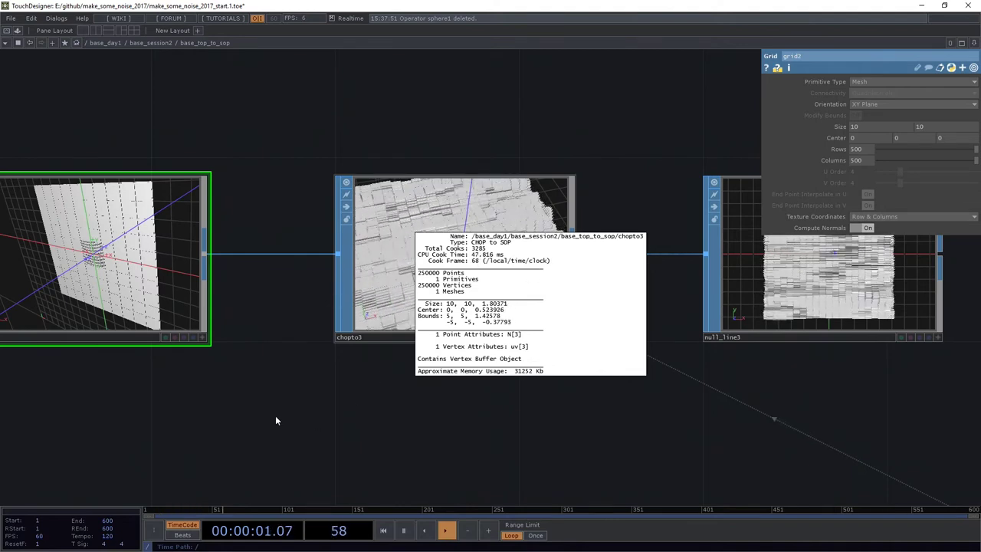
left_click_drag(292, 346, 303, 306)
middle_click_drag(303, 306, 289, 412)
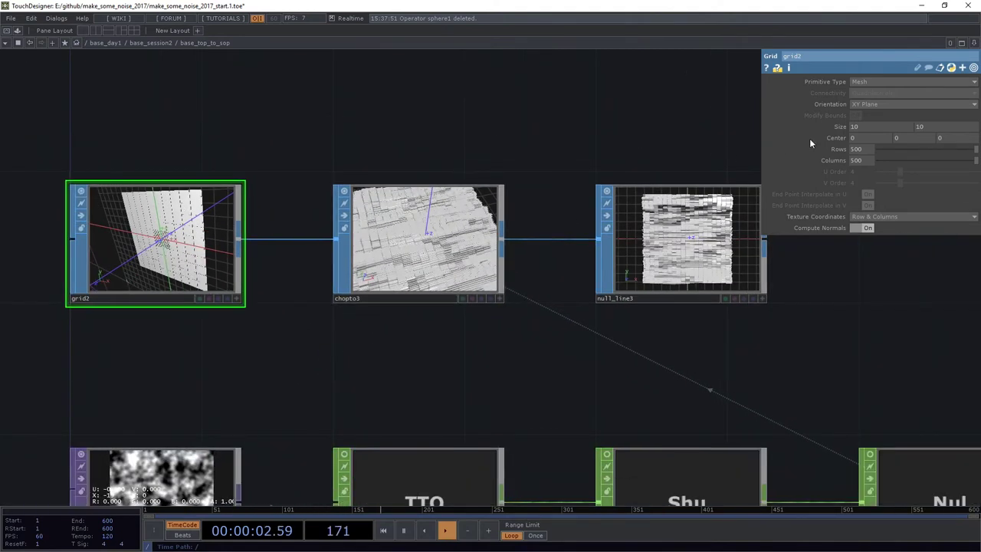
- Reduce grid2's density to 200 rows and 200 columns
left_click_drag(866, 150, 794, 158)
type("2")
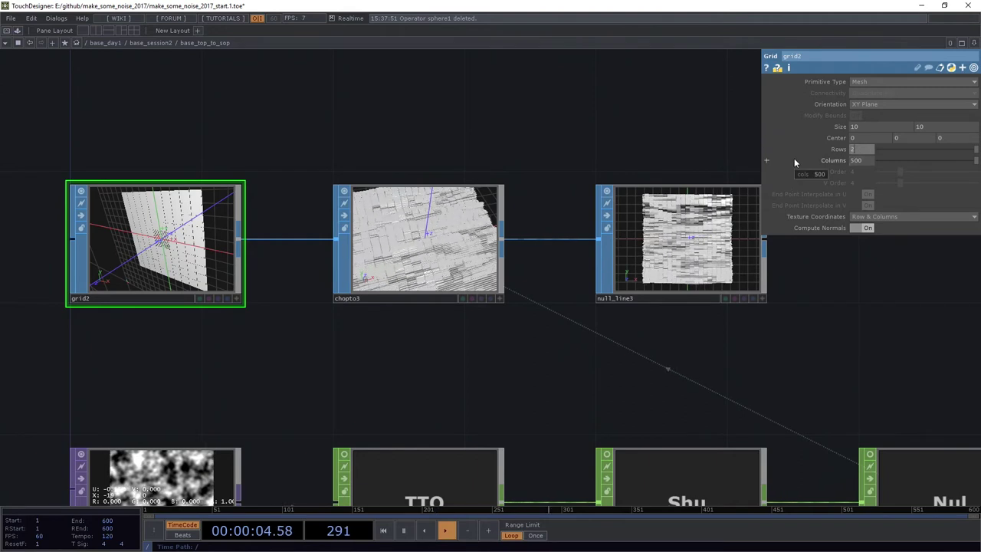
type("00")
key("Return")
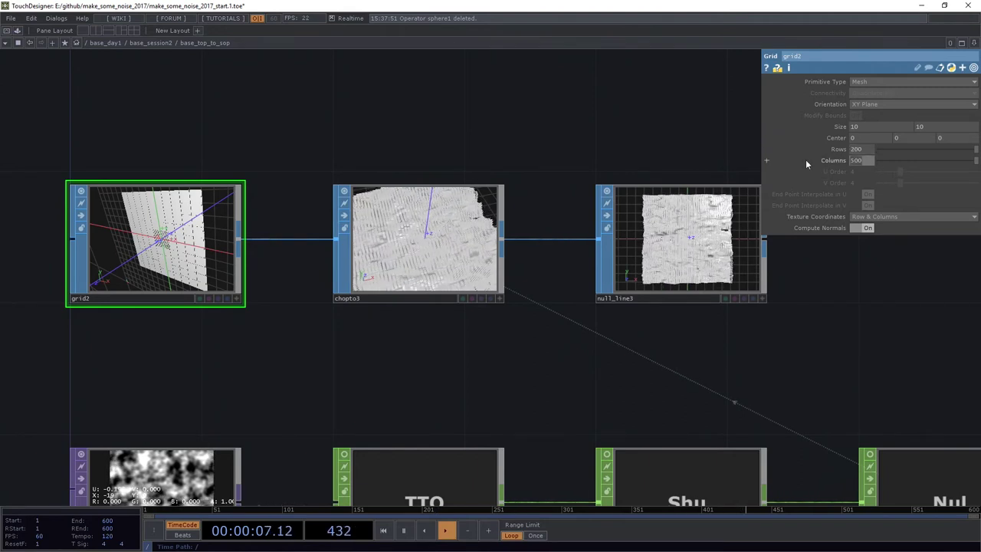
type("200")
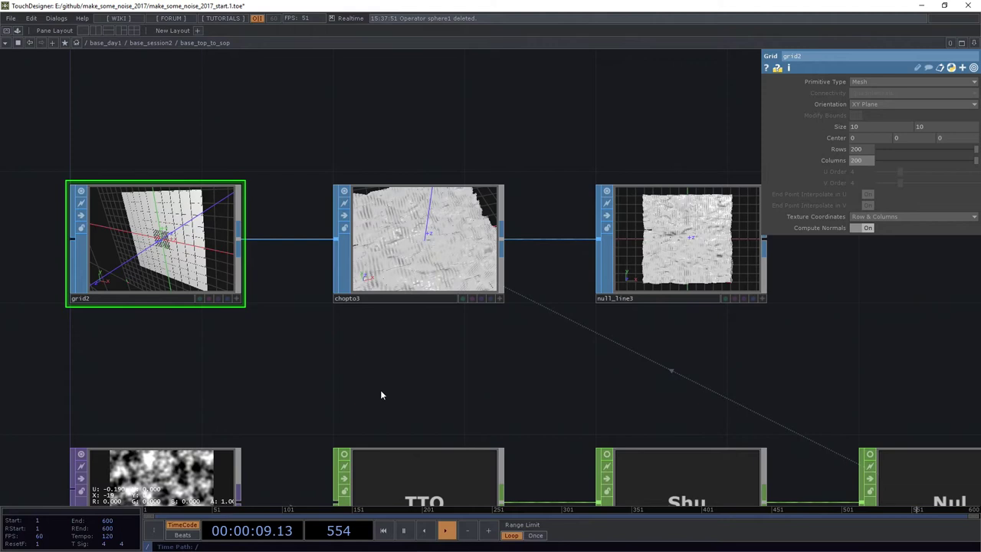
- Set the resolution of noise5 to 200 by 200 to match the grid's rows and columns
left_click_drag(285, 376, 315, 331)
left_click(184, 448)
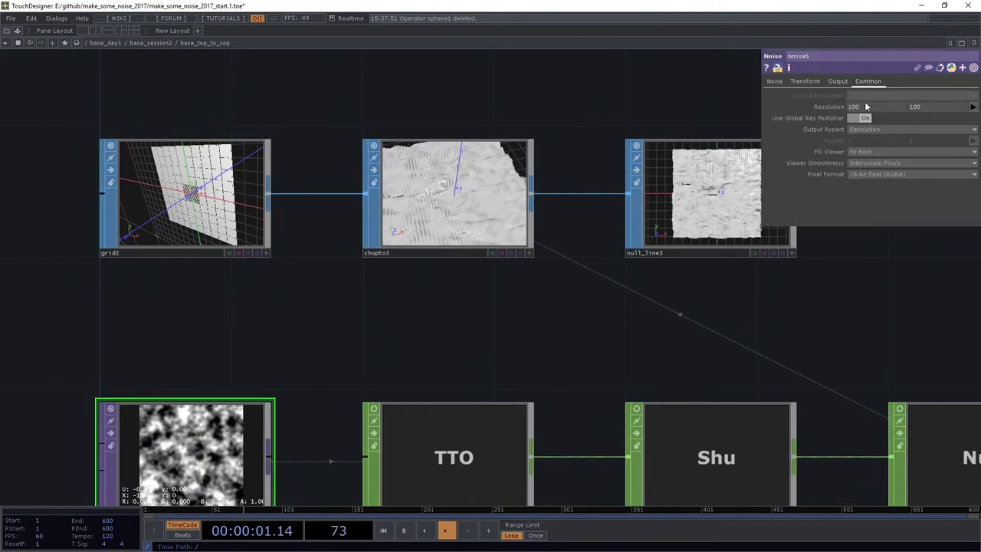
left_click_drag(865, 106, 795, 112)
type("200")
key("Return")
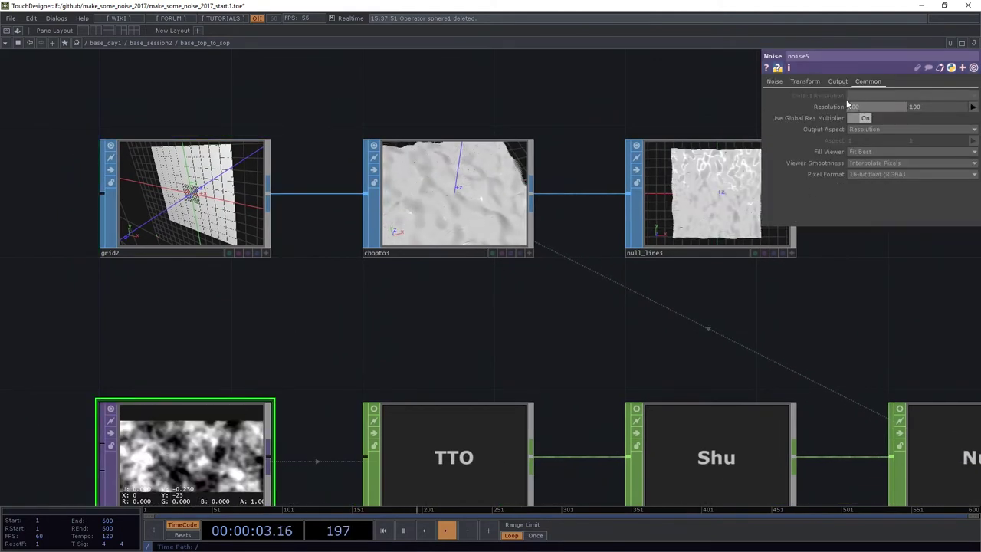
left_click_drag(925, 107, 824, 116)
type("20")
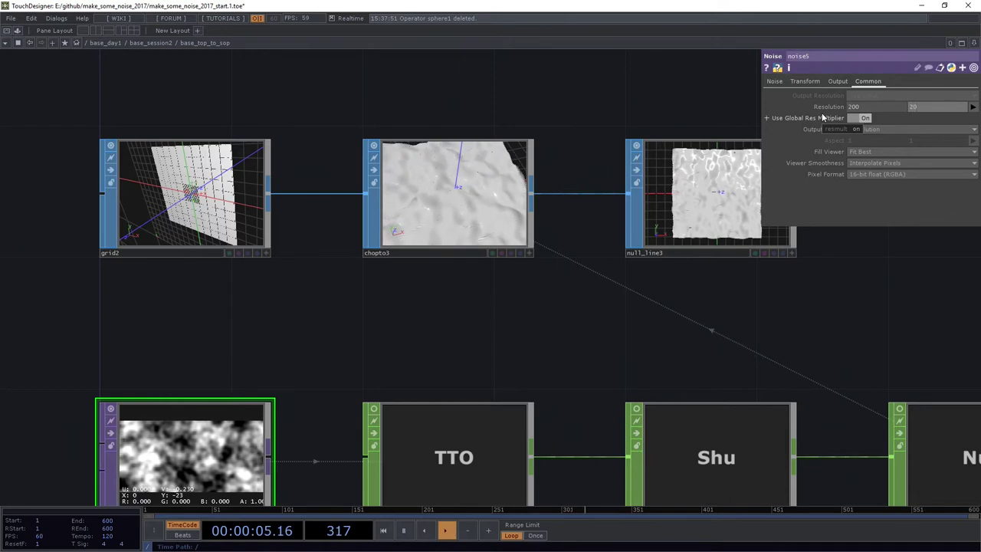
type("0")
key("Return")
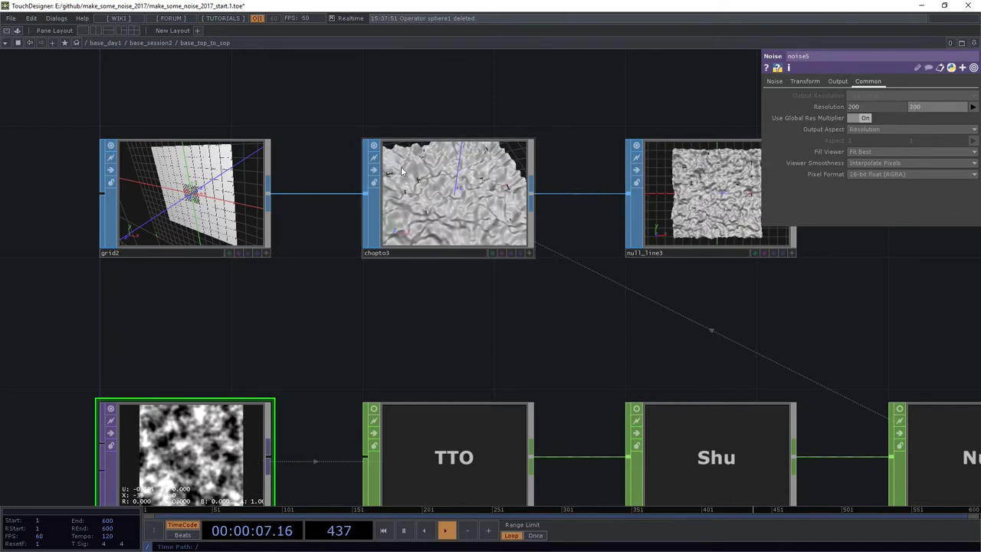
- Inspect chopto3's surface and operator information with grid and noise both at 200 by 200
scroll(401, 171, "up", 3)
middle_click(515, 175)
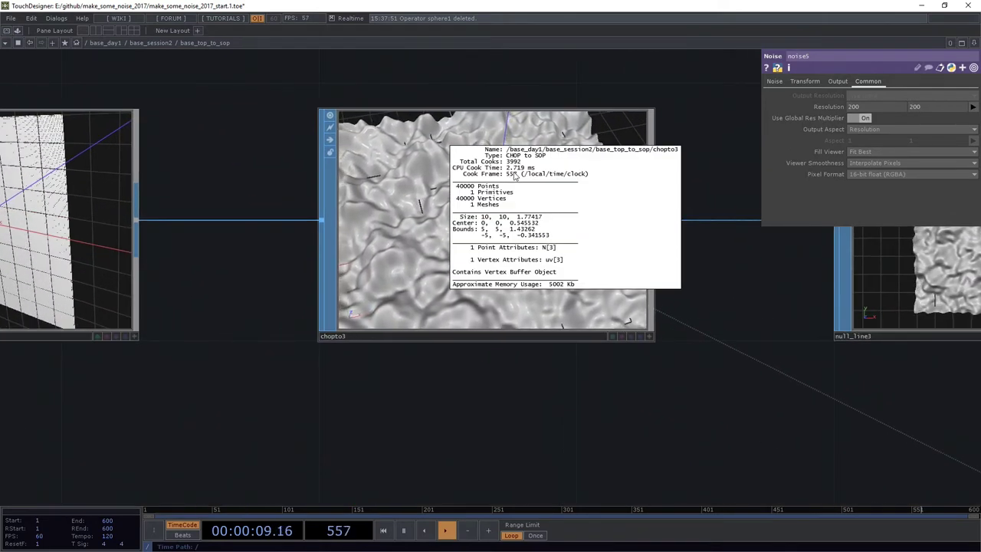
left_click_drag(278, 402, 328, 319)
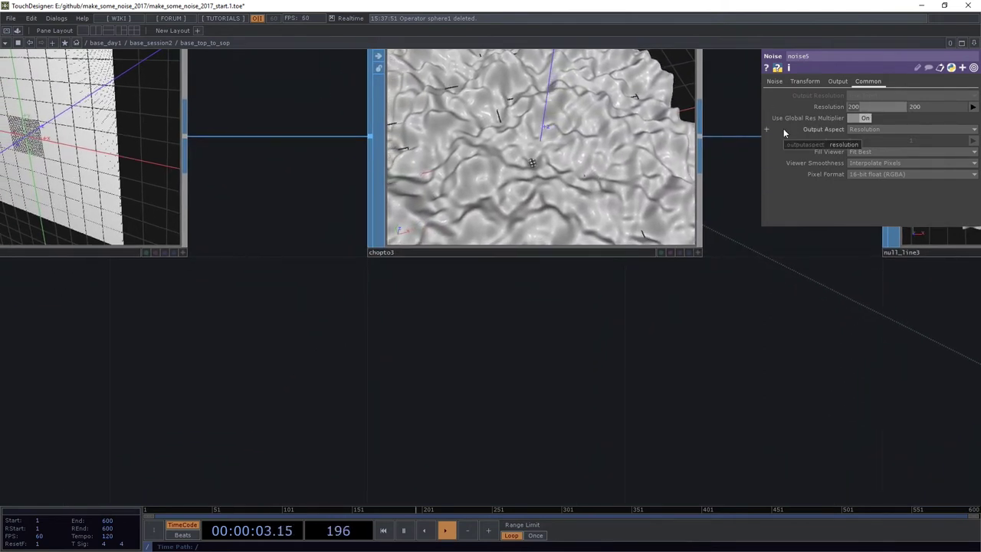
- Set the resolution of noise5 to 300 by 300
type("300")
key("Tab")
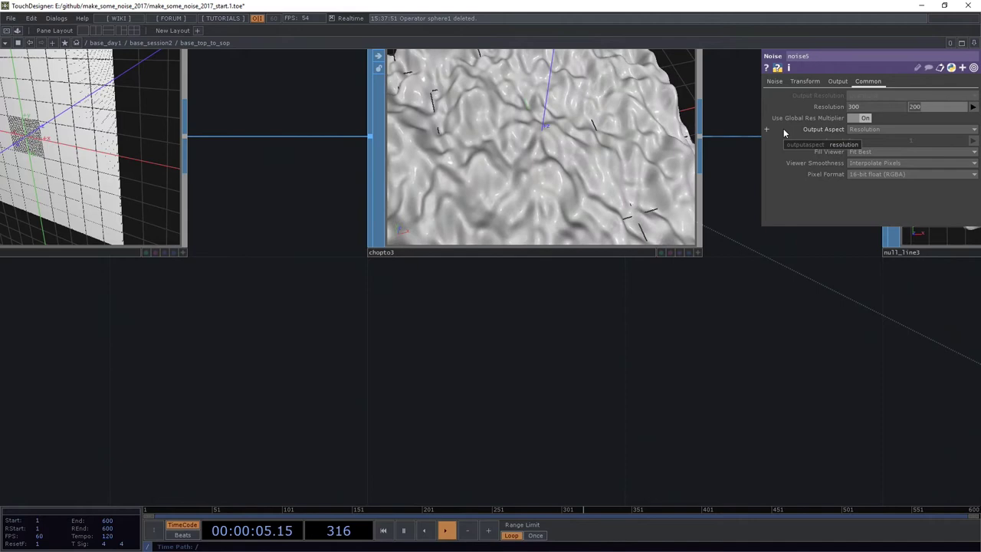
type("300")
key("Return")
- Select grid2 and set its rows and columns to 300 to match the noise resolution
left_click(378, 188)
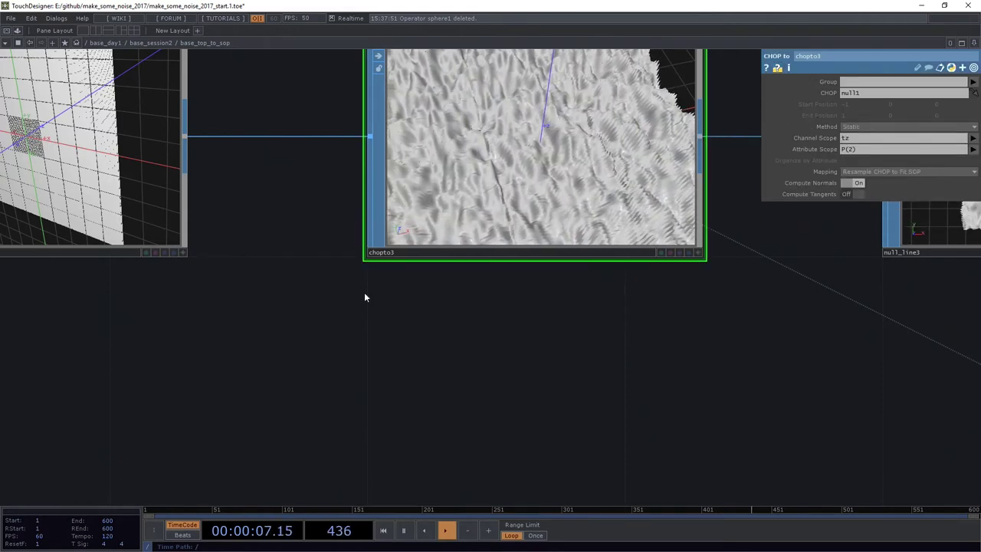
scroll(365, 294, "down", 2)
left_click(230, 220)
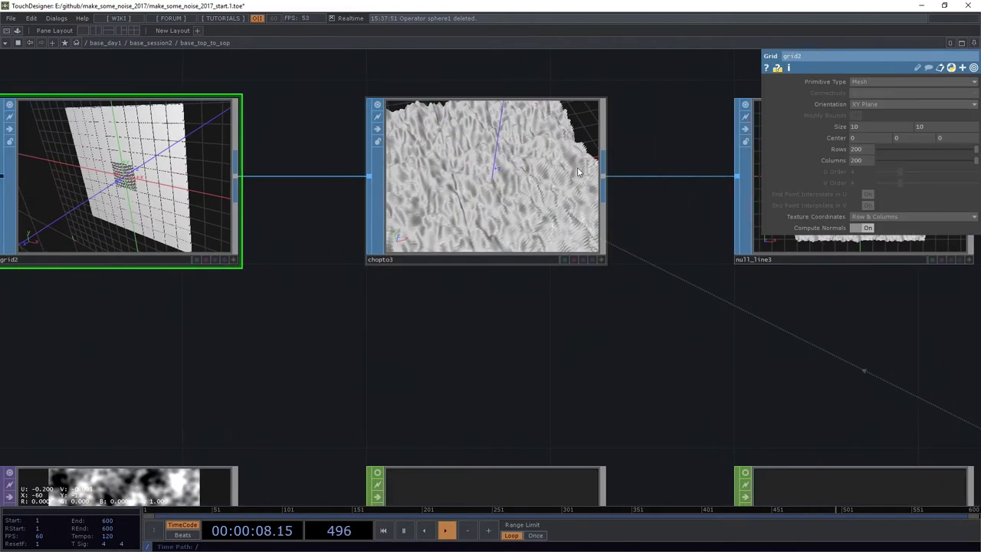
left_click(863, 148)
type("300")
key("Tab")
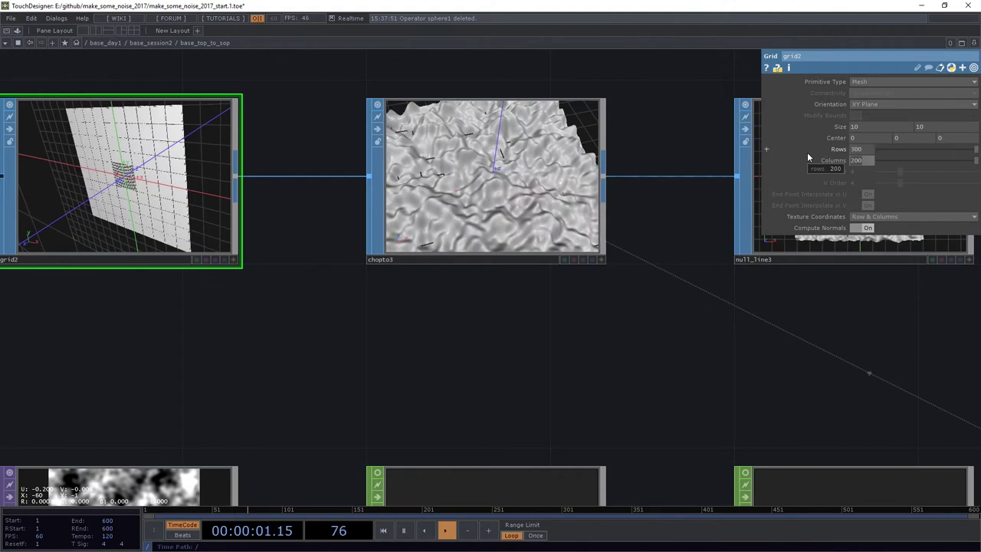
type("300")
key("Return")
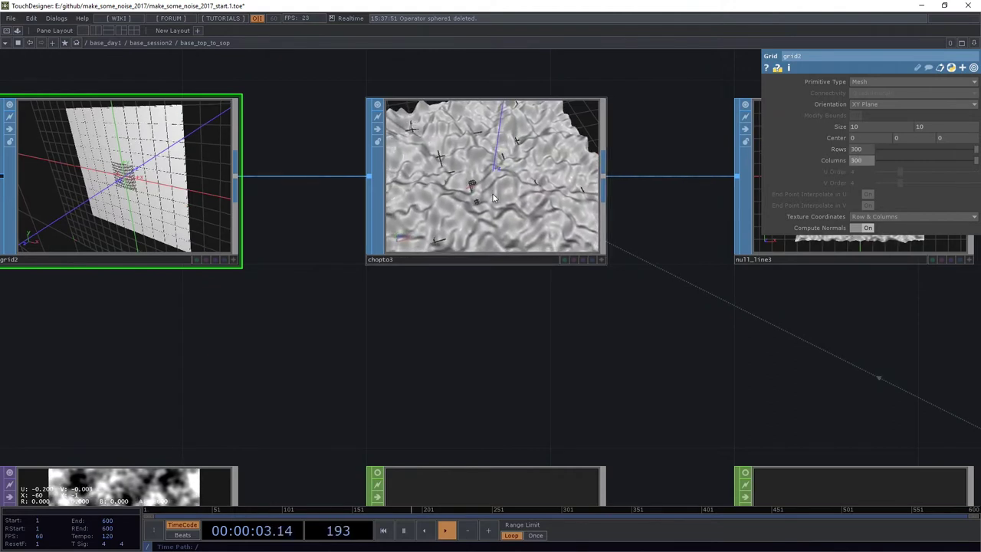
- Check chopto3's operator information at 300 by 300 and bring the whole grid2 and noise5 chains into view
middle_click_drag(493, 198, 460, 386)
left_click_drag(355, 350, 337, 290)
scroll(337, 289, "down", 3)
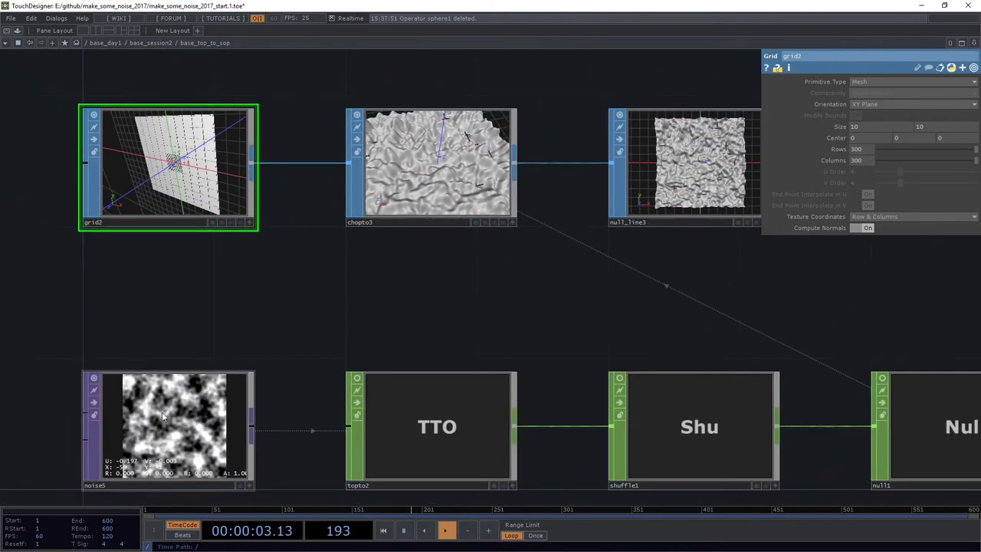
- Stop noise5's animation by switching its X translate from the absTime.seconds expression to a constant 0
left_click(162, 411)
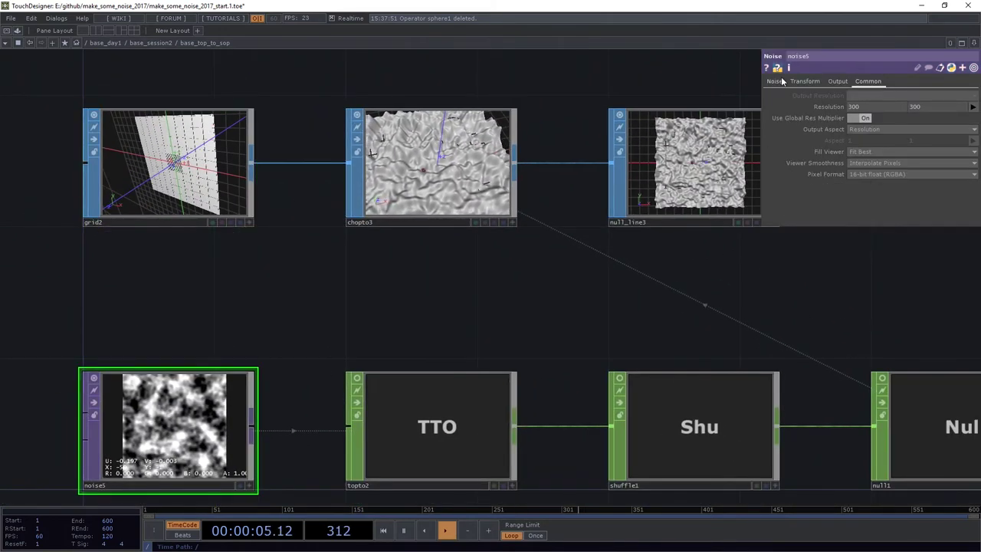
left_click(775, 81)
left_click(805, 82)
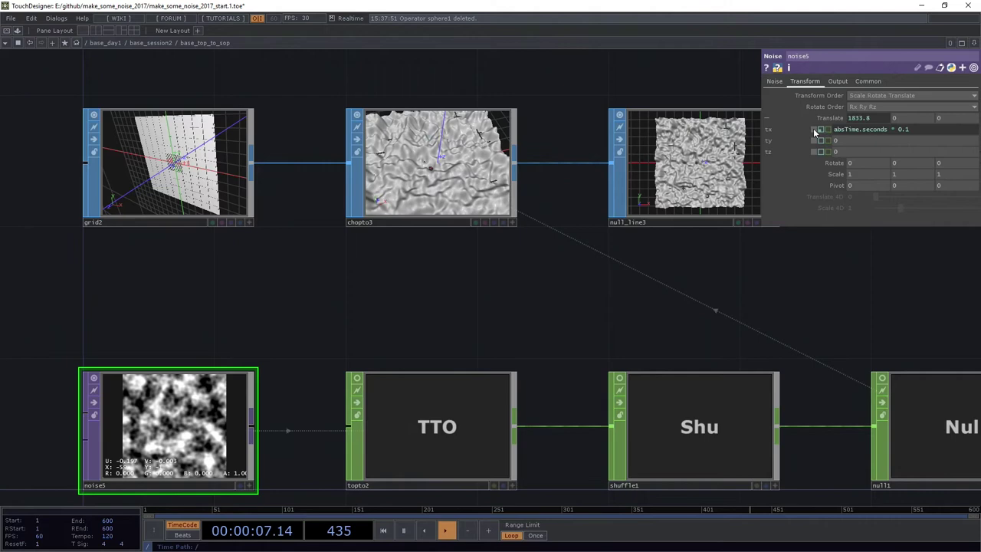
left_click(814, 132)
- Inspect the static chopto3 surface and its cooking information with the noise animation stopped
scroll(429, 153, "up", 5)
middle_click(376, 148)
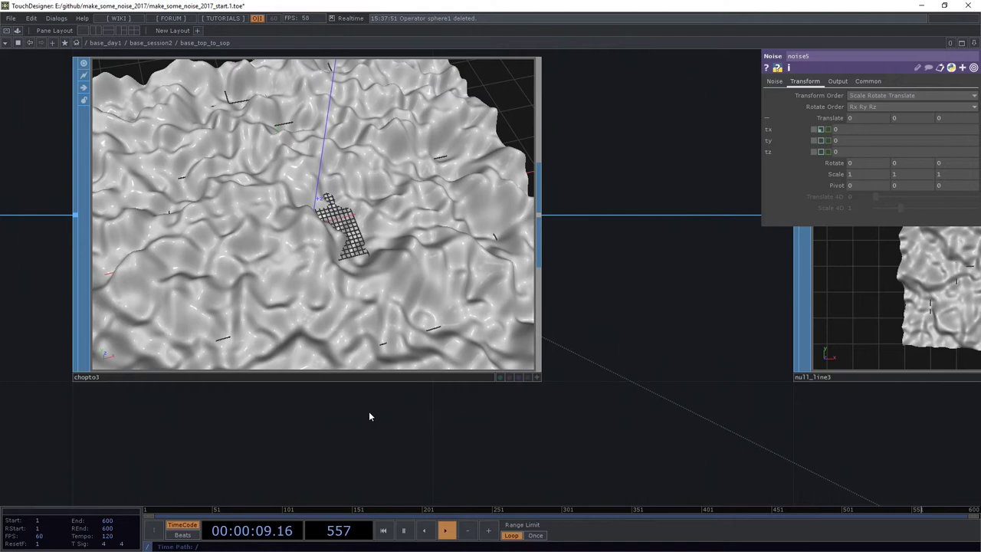
scroll(352, 417, "down", 3)
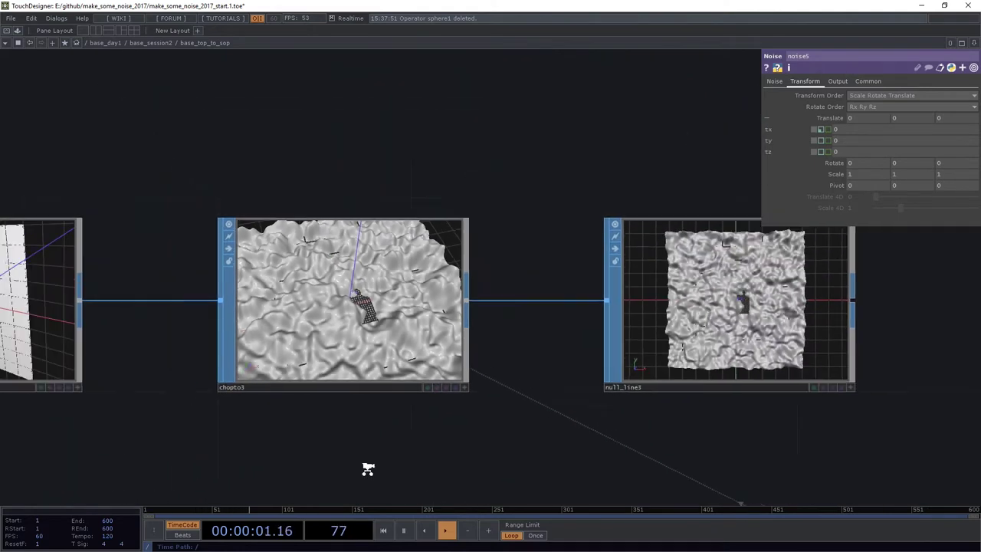
left_click_drag(364, 429, 409, 179)
scroll(403, 182, "down", 3)
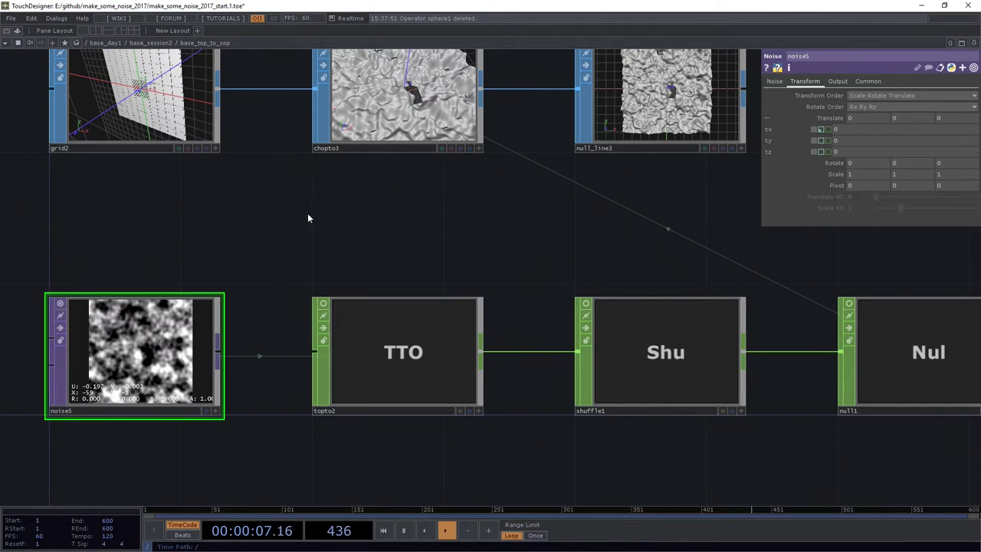
- Select grid2 and set its rows and columns back to 100
left_click_drag(289, 237, 300, 266)
left_click(196, 160)
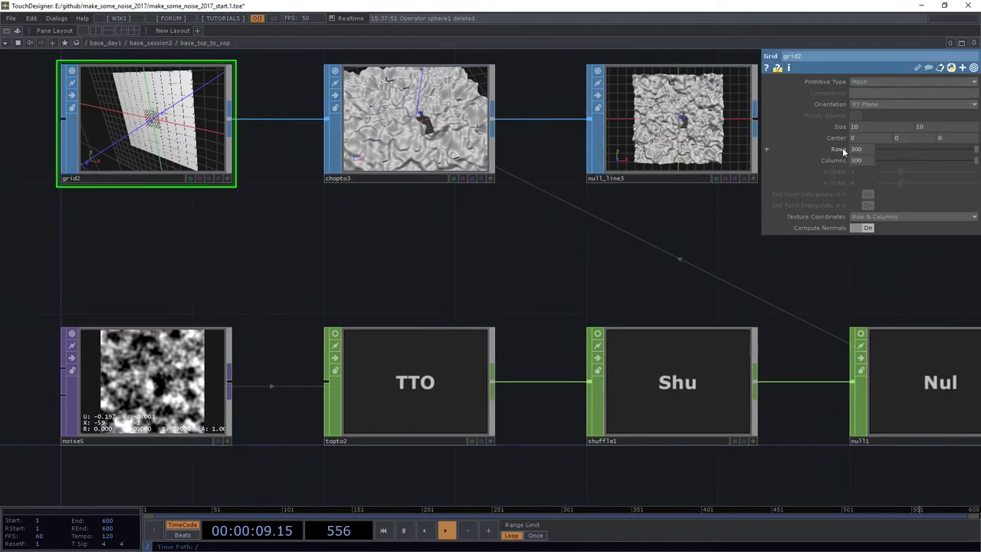
type("100")
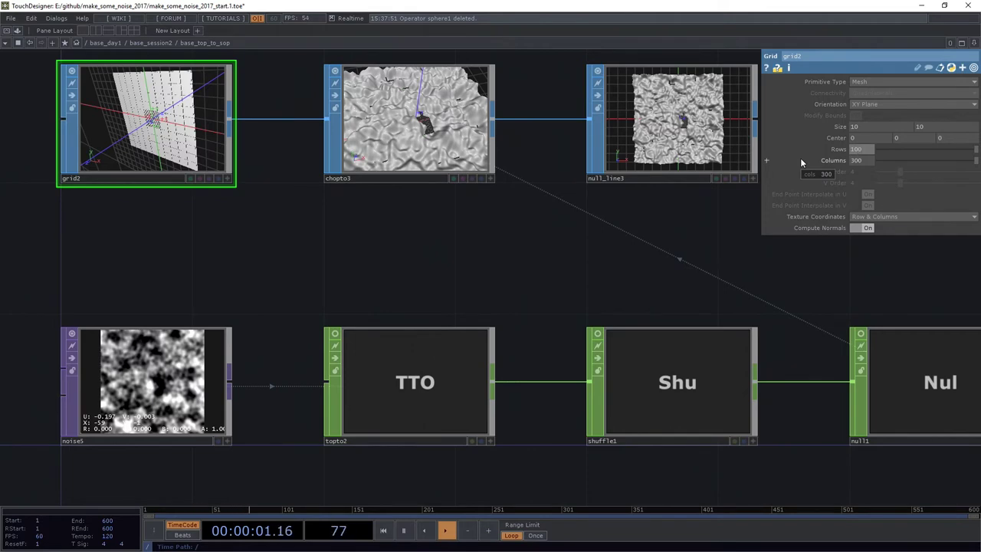
key("Tab")
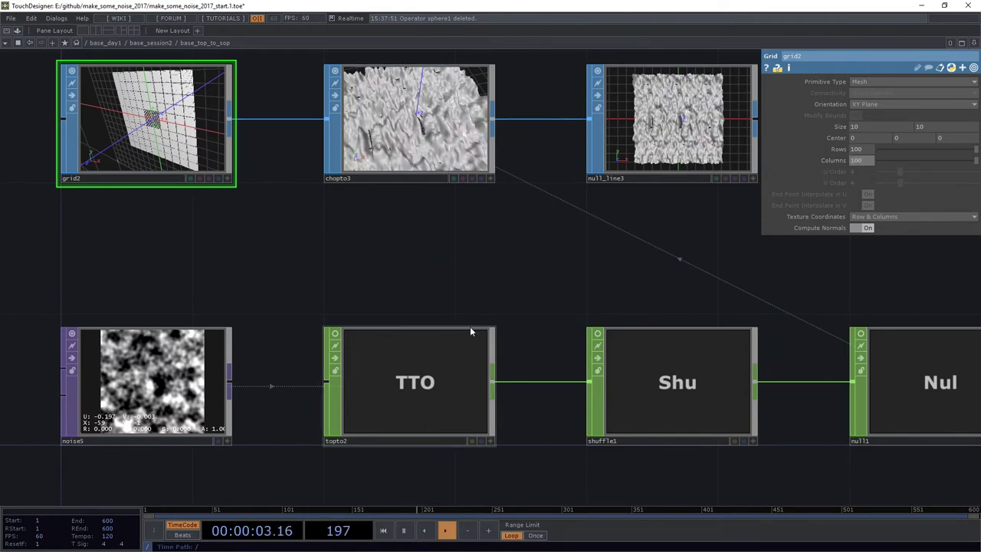
- Set the noise5 TOP's resolution to 100 by 100
left_click(470, 328)
left_click(154, 360)
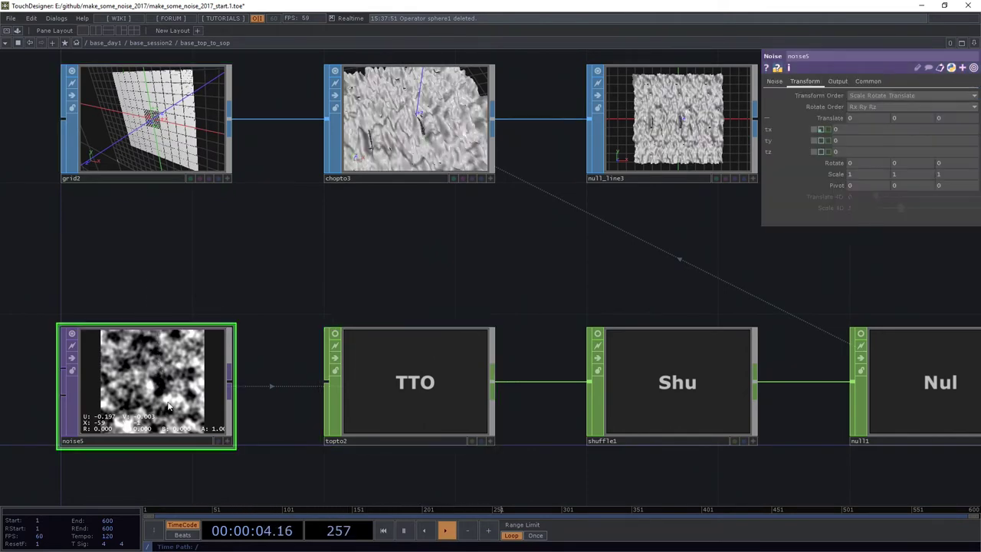
left_click(868, 81)
left_click(869, 108)
type("1")
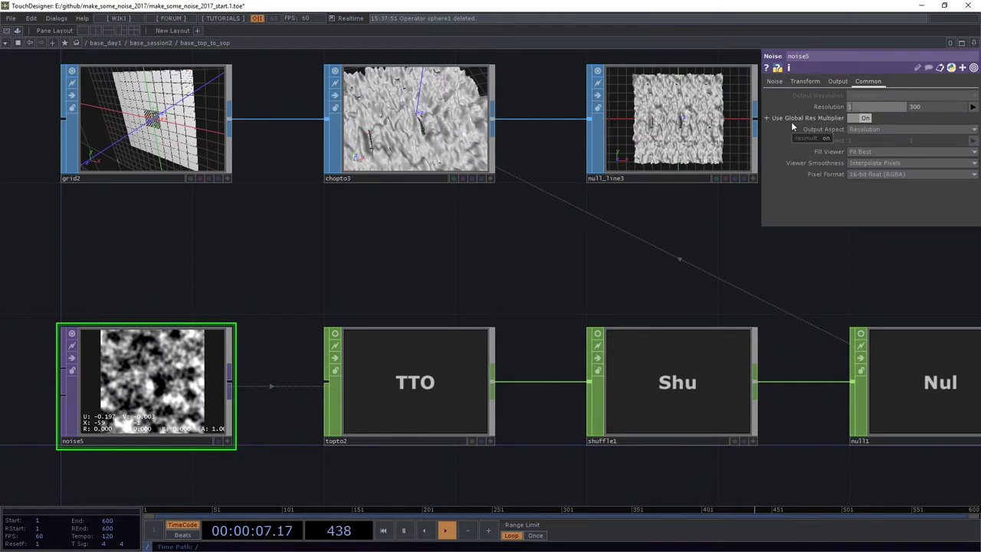
type("00")
key("Tab")
type("100")
key("Return")
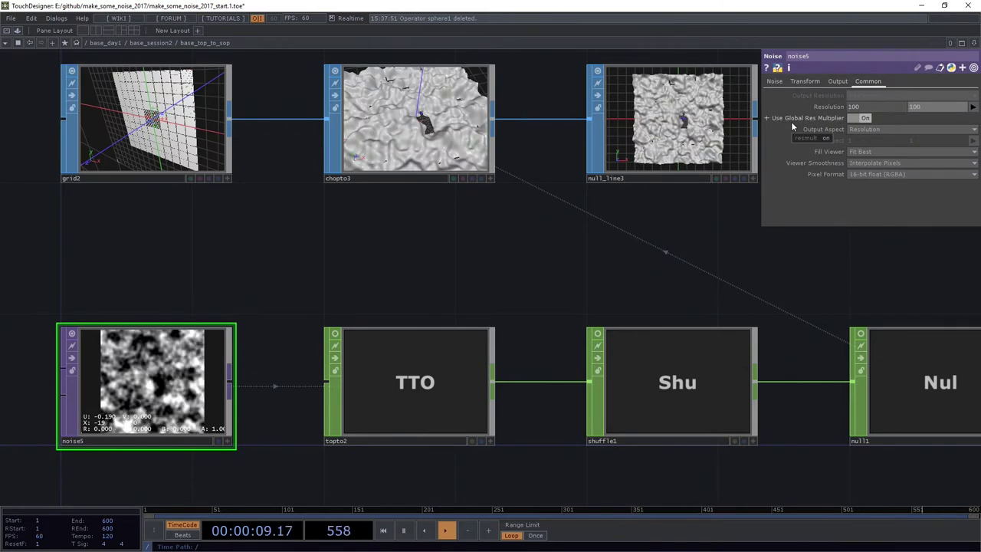
- Compare grid2's row and column settings with the displaced chopto3 surface, examining that surface up close
left_click(201, 157)
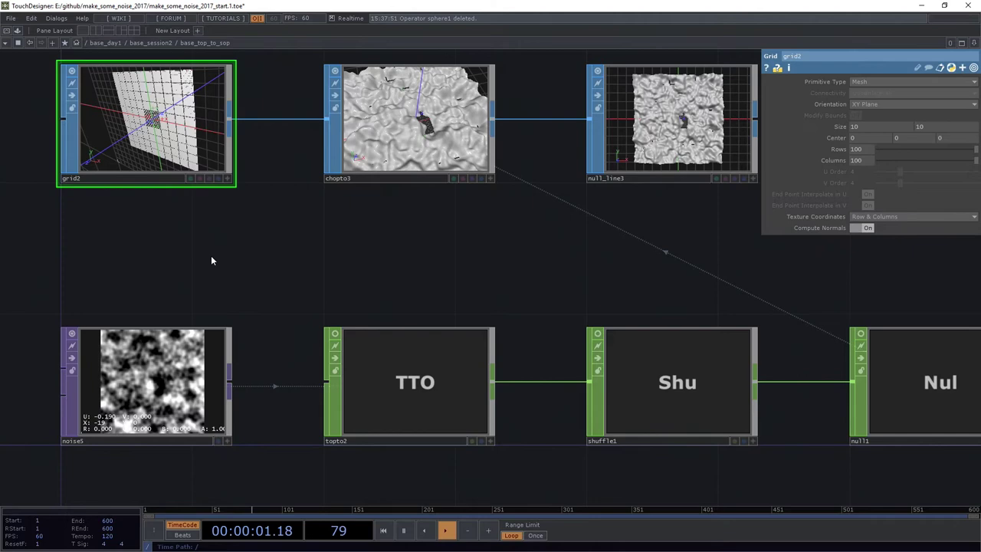
left_click_drag(282, 235, 103, 253)
scroll(201, 119, "up", 4)
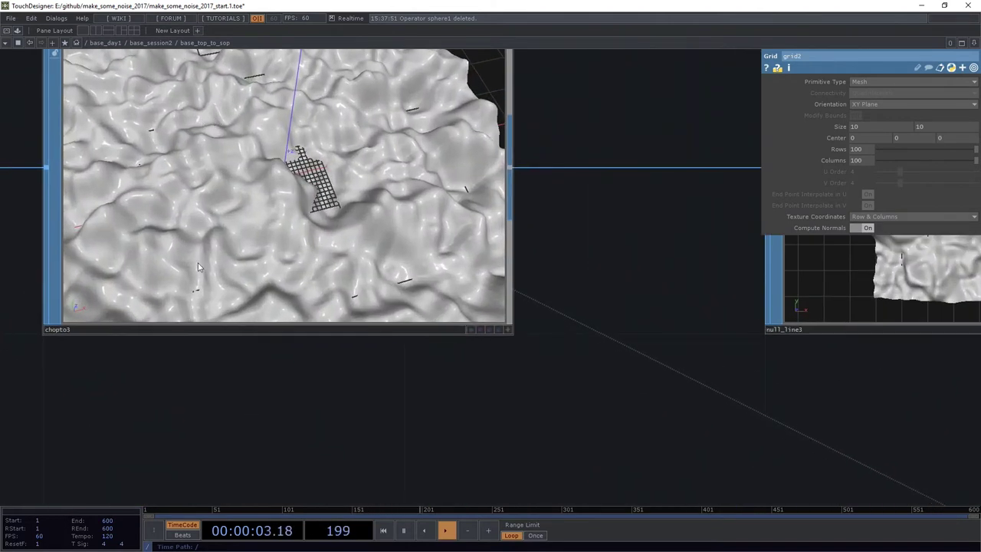
scroll(375, 365, "down", 5)
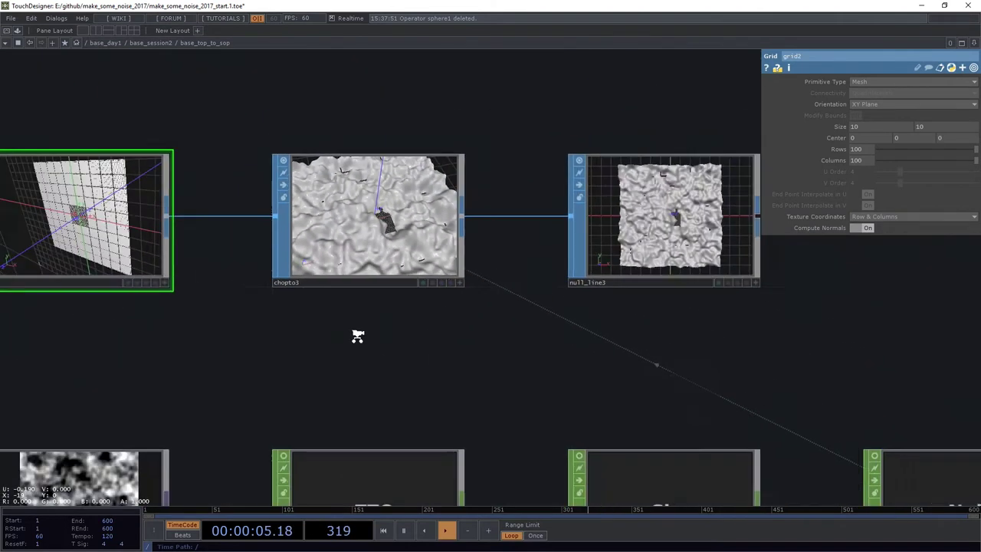
- Leave the base_top_to_sop network and enter the neighbouring base_top_to_geo component
scroll(258, 225, "down", 6)
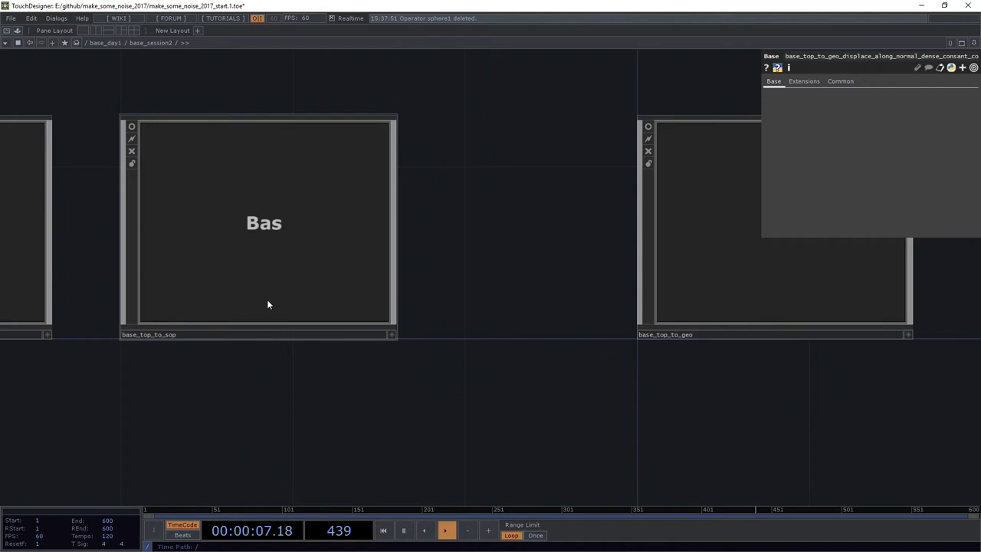
left_click_drag(478, 409, 231, 433)
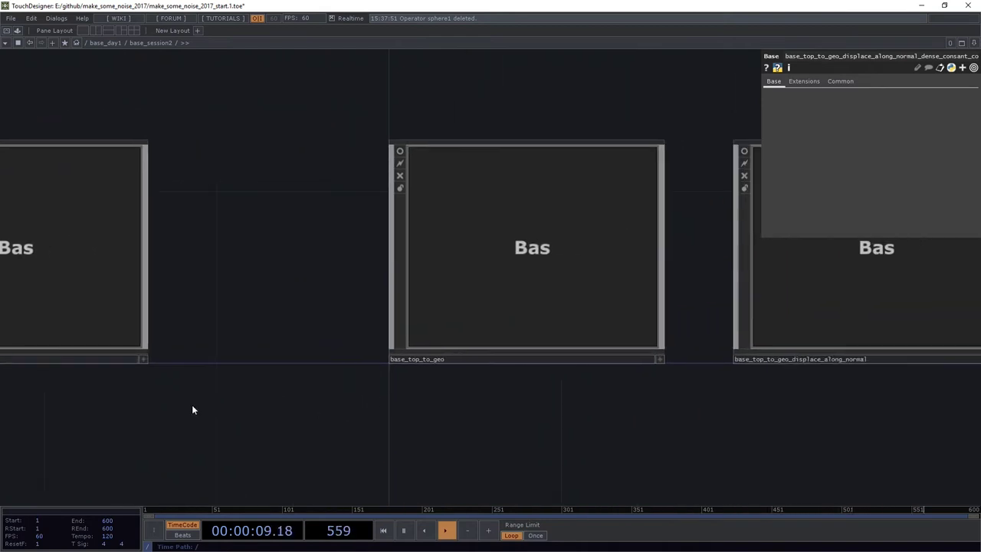
left_click_drag(181, 403, 416, 394)
middle_click_drag(237, 288, 312, 283)
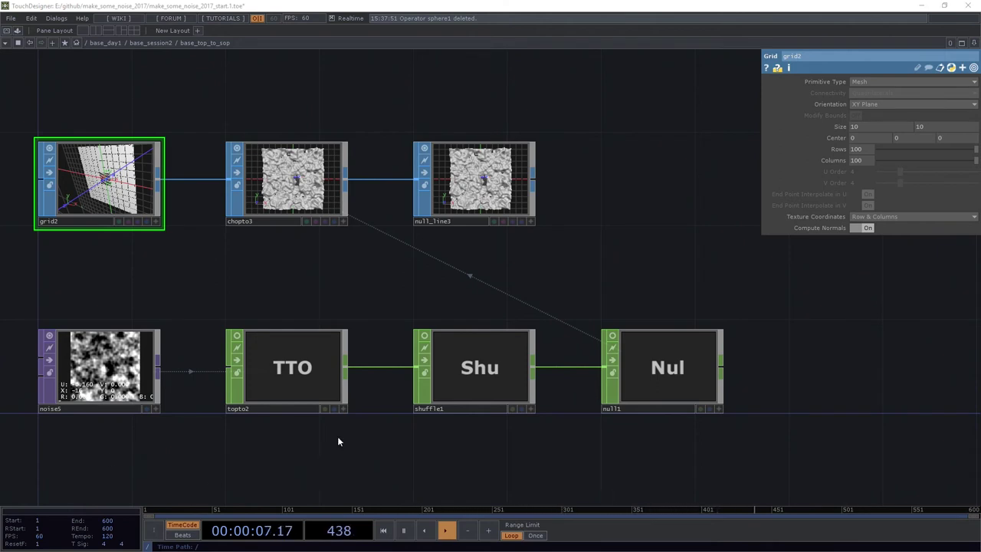
scroll(434, 310, "down", 3)
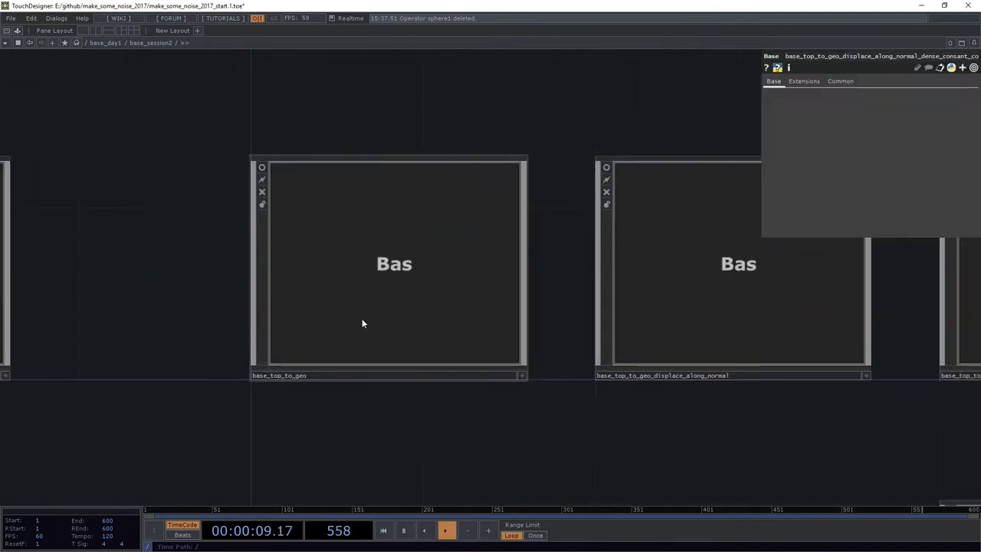
scroll(361, 319, "up", 4)
scroll(362, 318, "up", 2)
scroll(312, 375, "up", 2)
left_click_drag(316, 373, 450, 383)
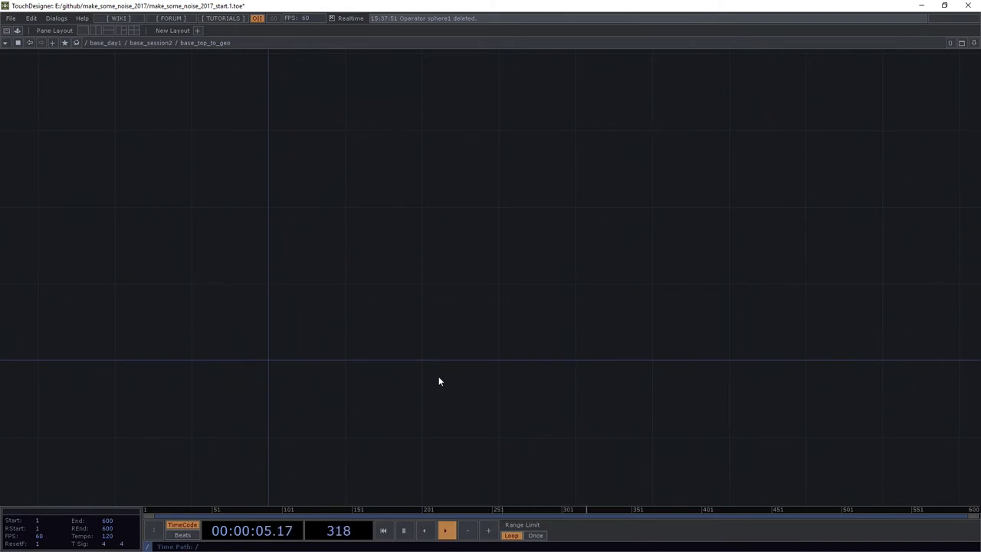
- Add a Grid SOP to the empty base_top_to_geo network
key("Tab")
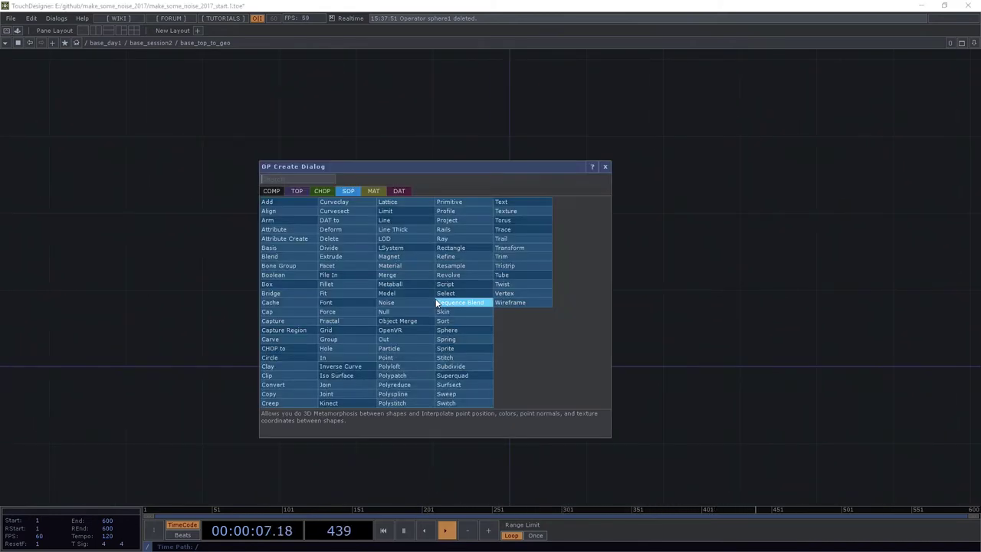
type("cam")
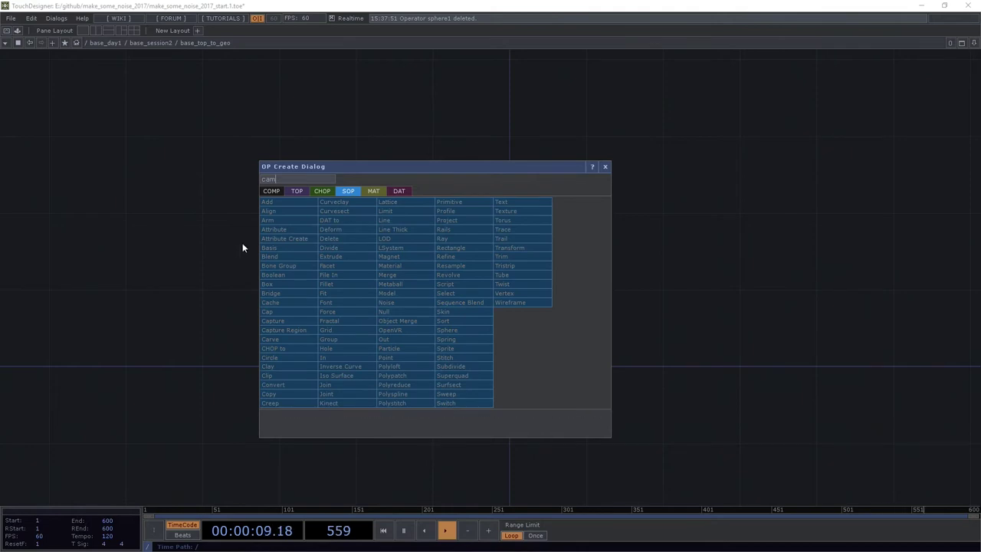
left_click(272, 191)
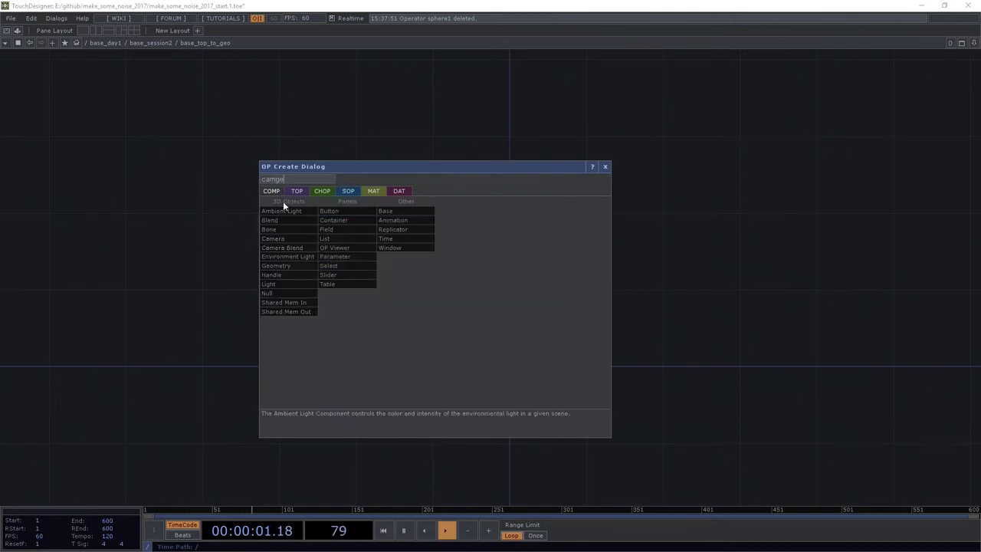
type("ge")
left_click(348, 194)
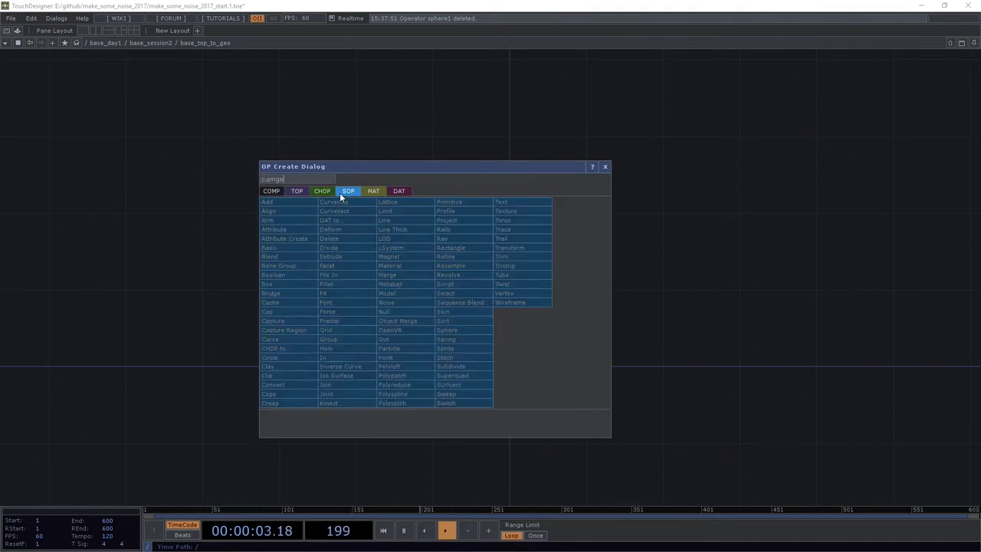
left_click_drag(319, 180, 207, 184)
type("gri")
left_click(327, 329)
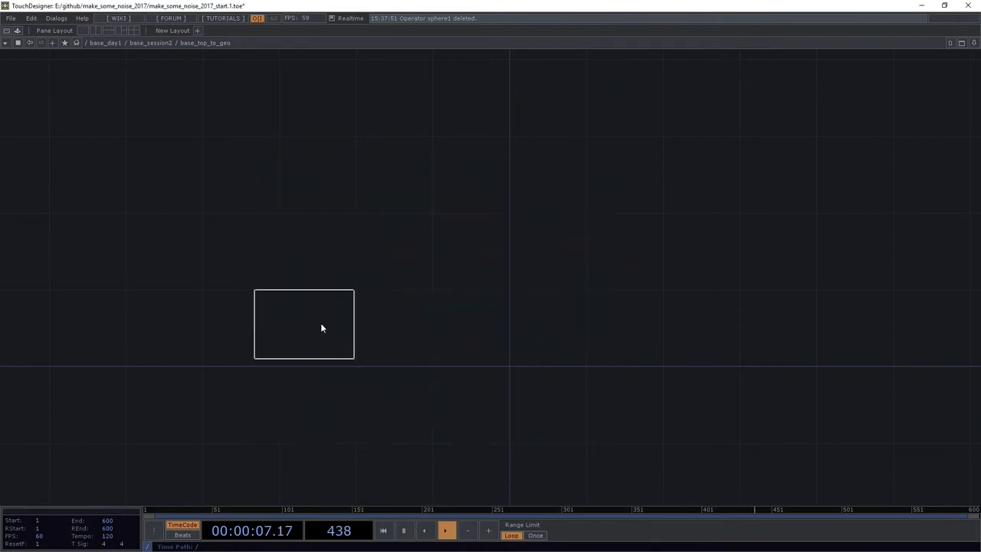
left_click(321, 325)
left_click_drag(258, 340, 490, 332)
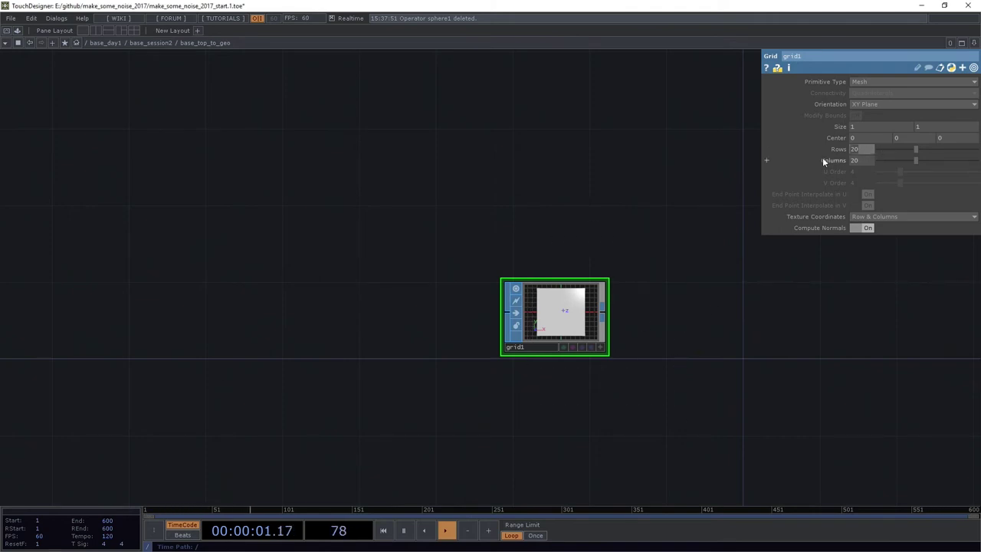
- Set the new grid's rows and columns to 100 each
type("100")
key("Tab")
type("10")
key("Return")
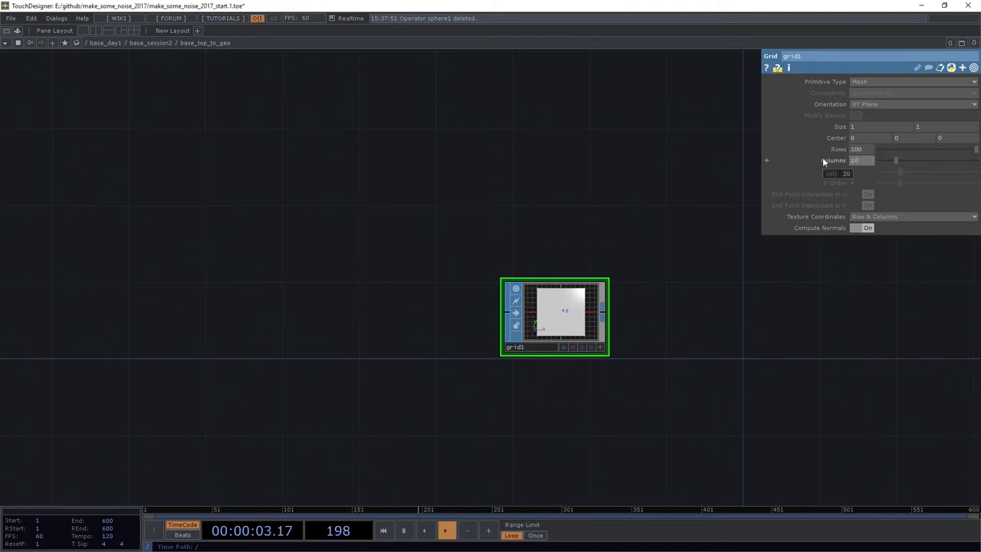
type("100")
key("Return")
- Show grid1 as a wireframe in its viewer and tilt it into a perspective view
scroll(589, 315, "up", 3)
left_click_drag(563, 321, 311, 337)
scroll(282, 328, "up", 3)
key("a")
key("w")
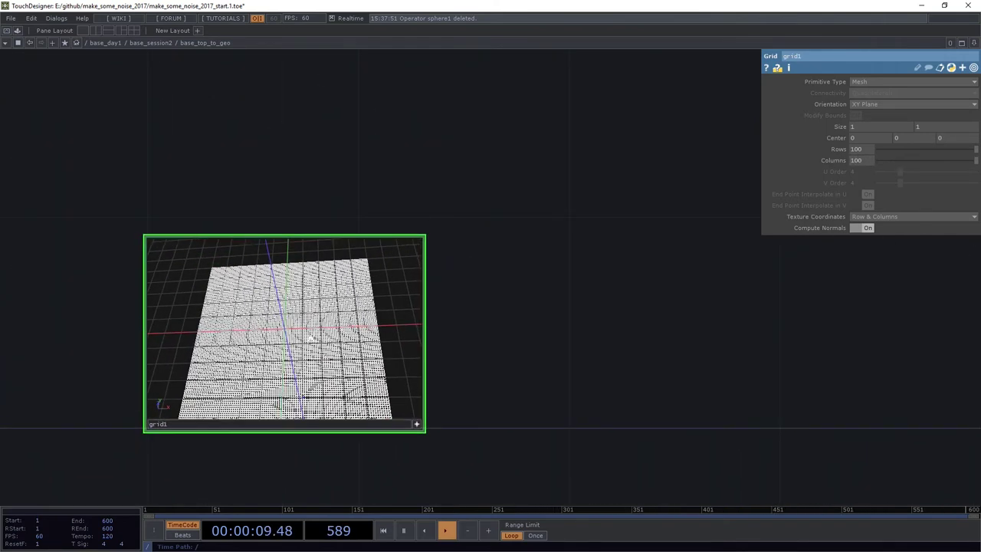
left_click(416, 423)
left_click_drag(436, 325, 333, 303)
scroll(335, 300, "down", 3)
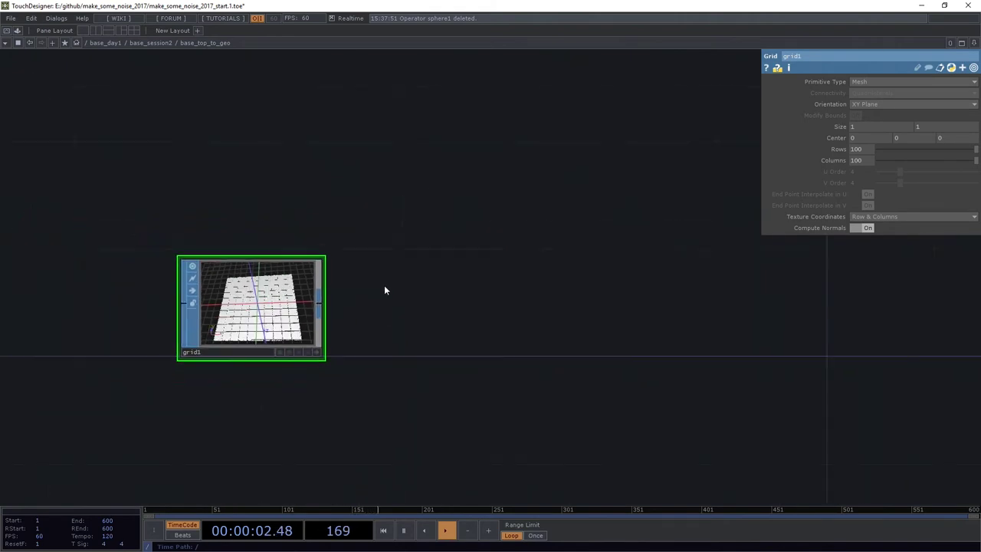
right_click(321, 305)
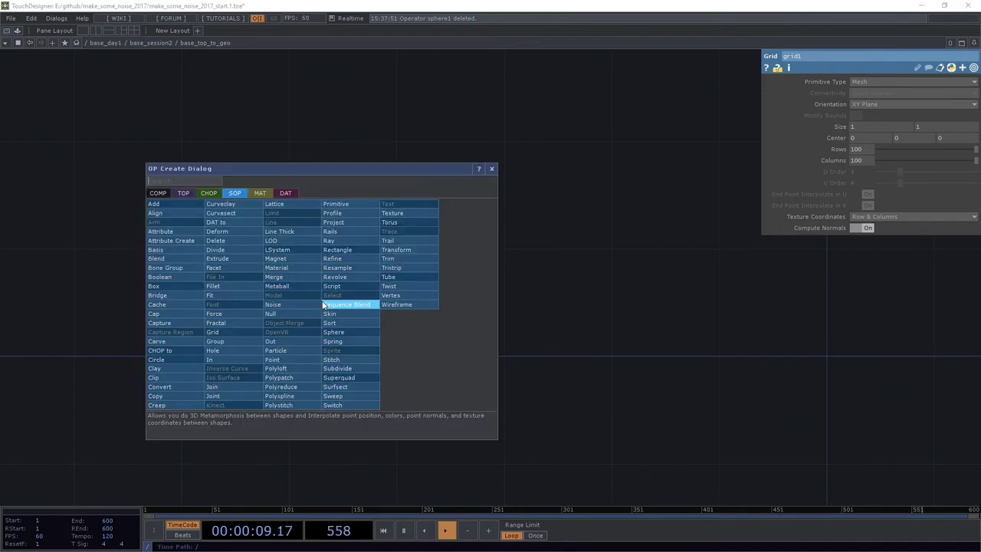
type("geo")
left_click(164, 194)
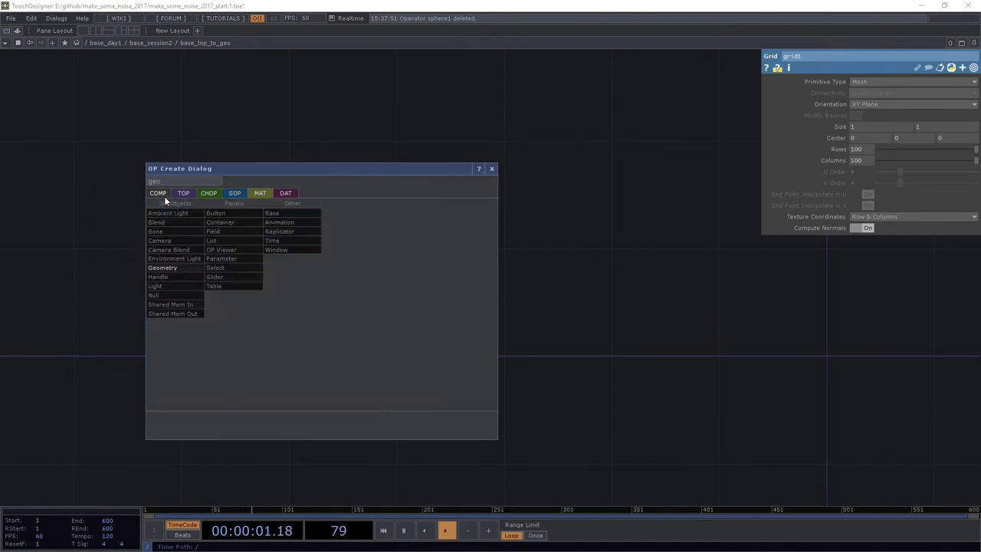
left_click(491, 169)
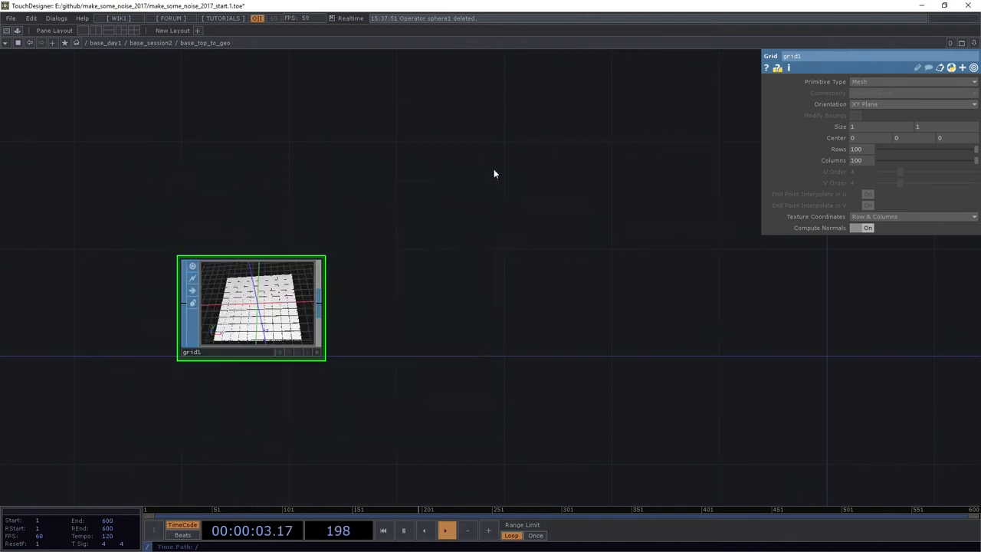
- Add a Geometry COMP fed by grid1's output and place it beside the grid
right_click(322, 303)
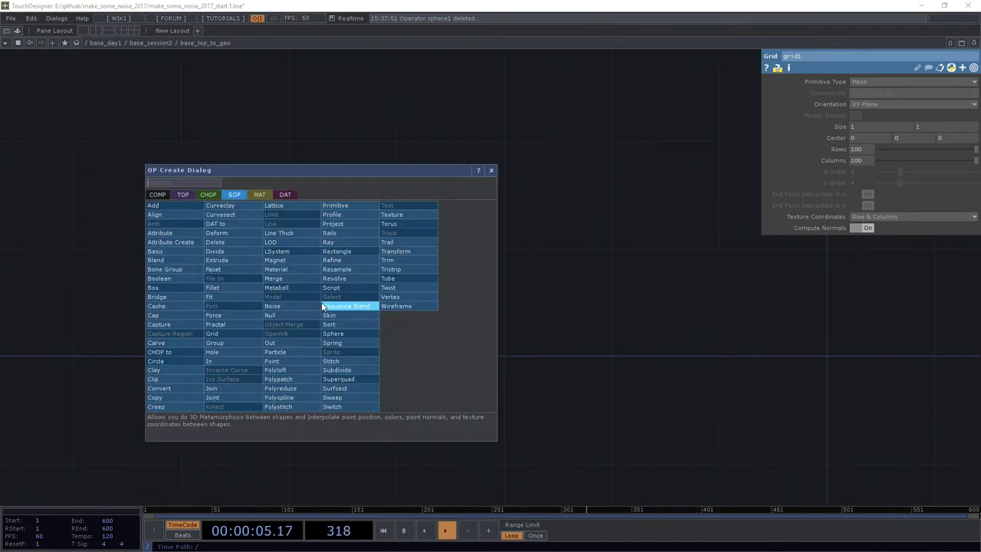
type("ge")
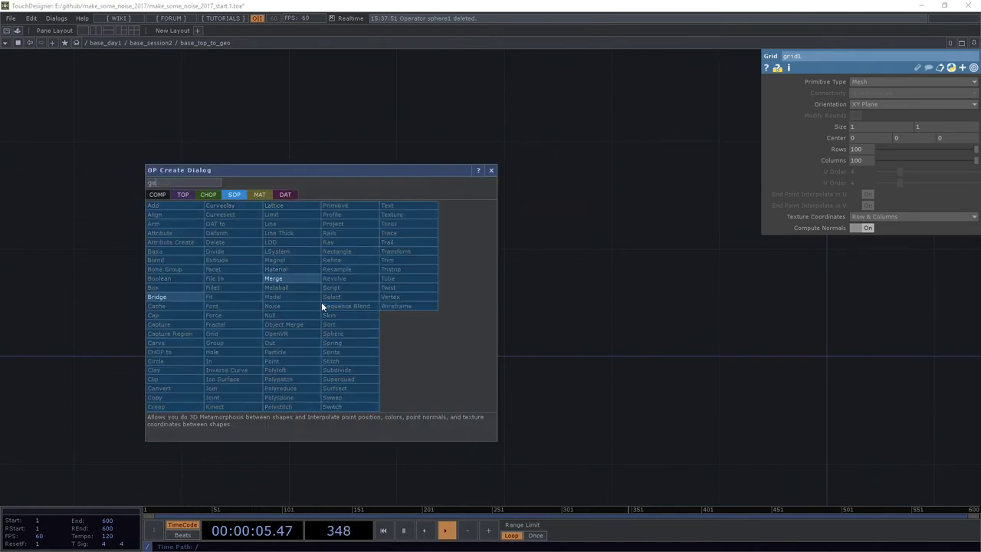
left_click(160, 196)
left_click(192, 270)
left_click(540, 235)
right_click_drag(661, 366, 436, 229)
left_click_drag(503, 248, 664, 301)
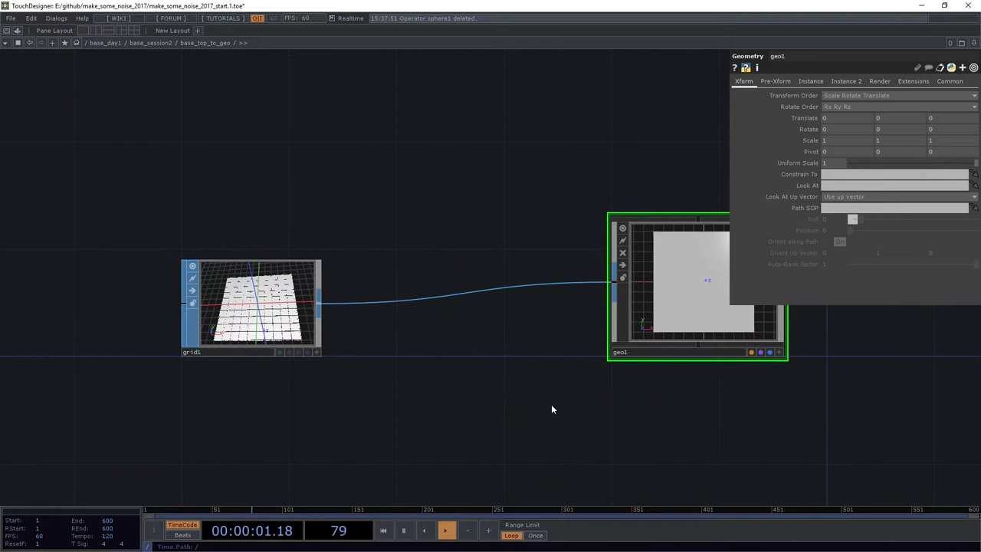
- Insert a Convert SOP on the connection between grid1 and geo1
left_click_drag(551, 403, 356, 403)
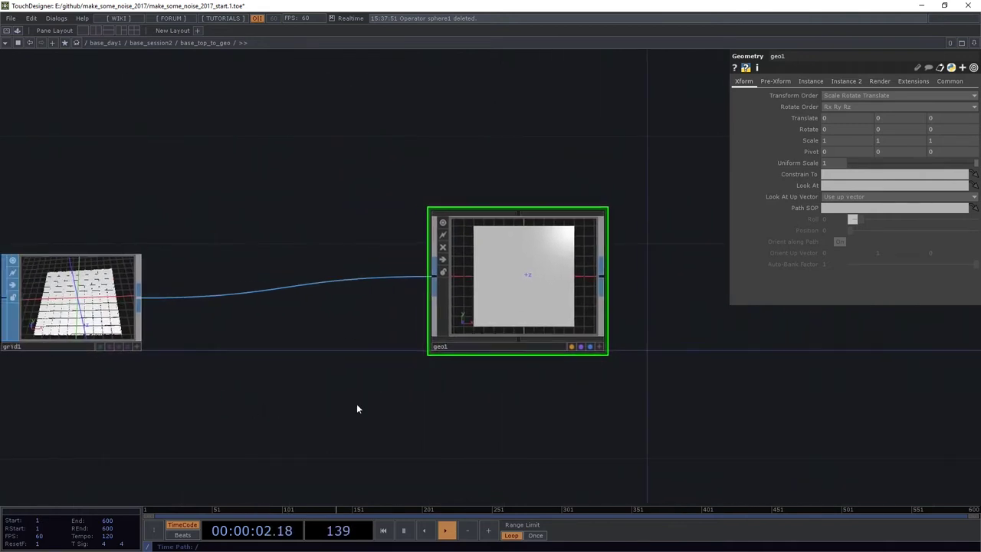
right_click(230, 295)
right_click(198, 299)
left_click(230, 287)
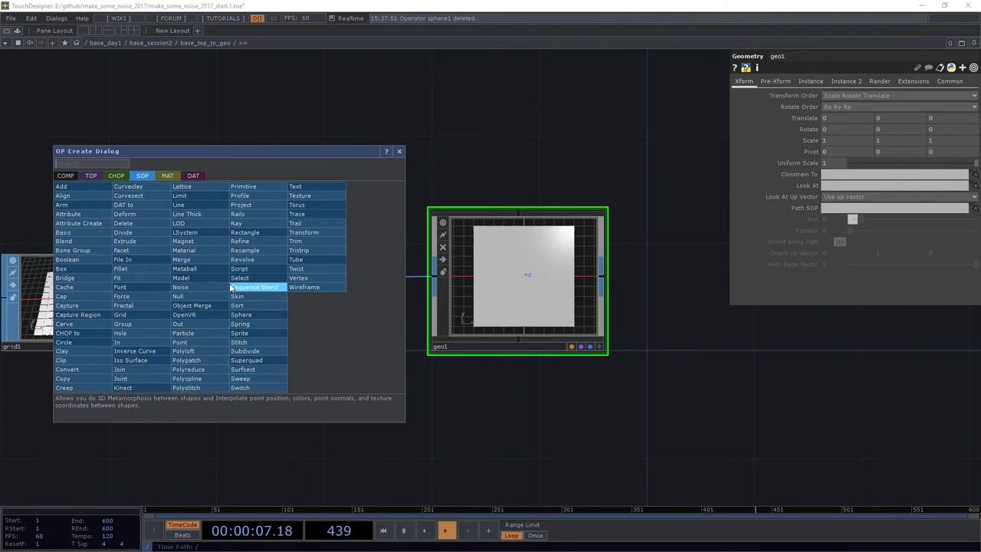
type("con")
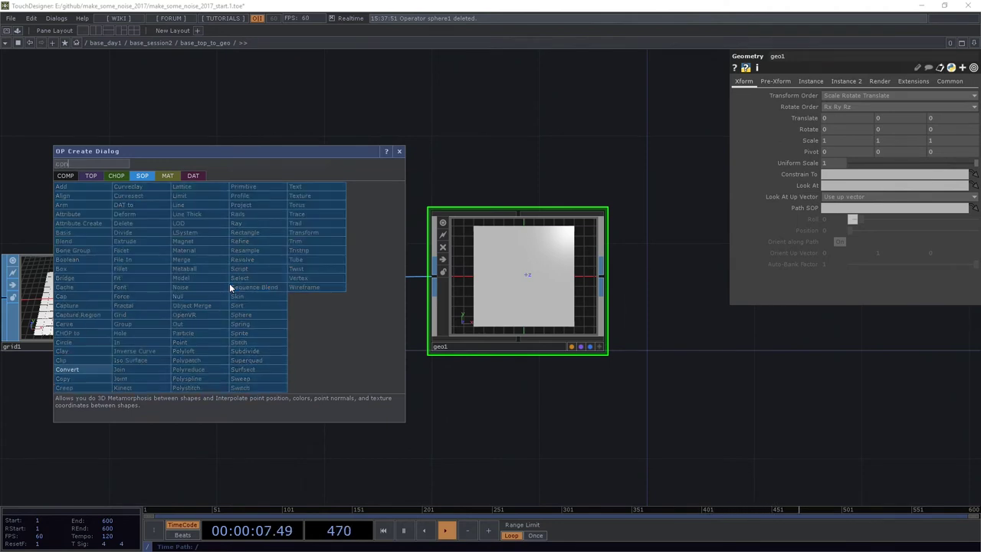
left_click(88, 370)
left_click(294, 305)
left_click_drag(291, 323, 280, 323)
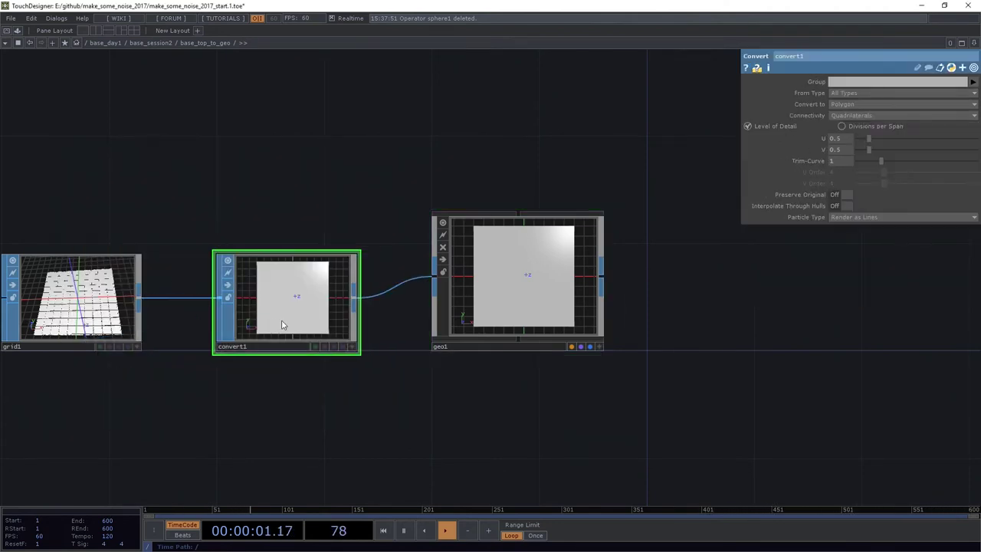
- Set the Convert SOP to convert the grid's geometry to Particles
left_click(867, 115)
left_click(864, 103)
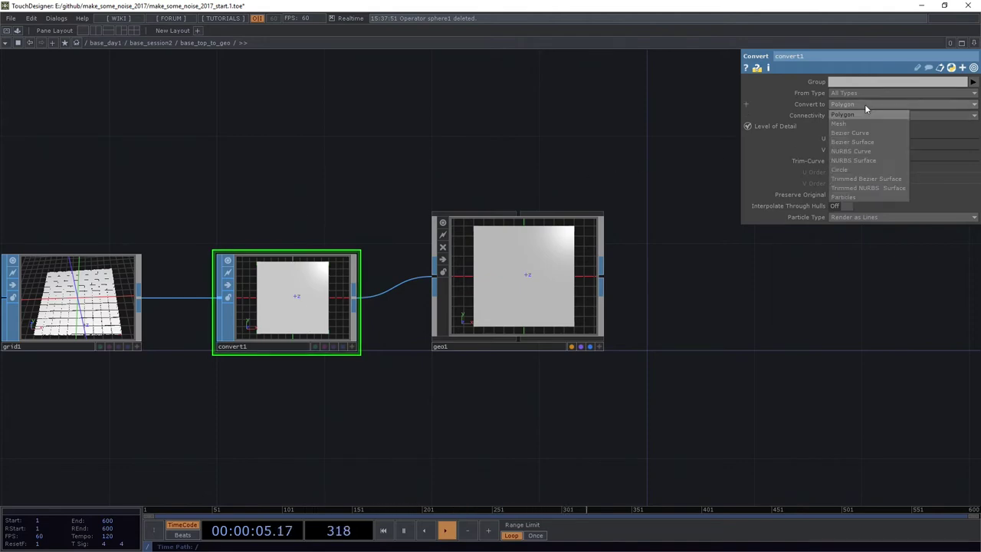
left_click(857, 197)
- Examine the converted particle points in convert1 and geo1, tilting geo1's view into perspective
scroll(439, 306, "up", 3)
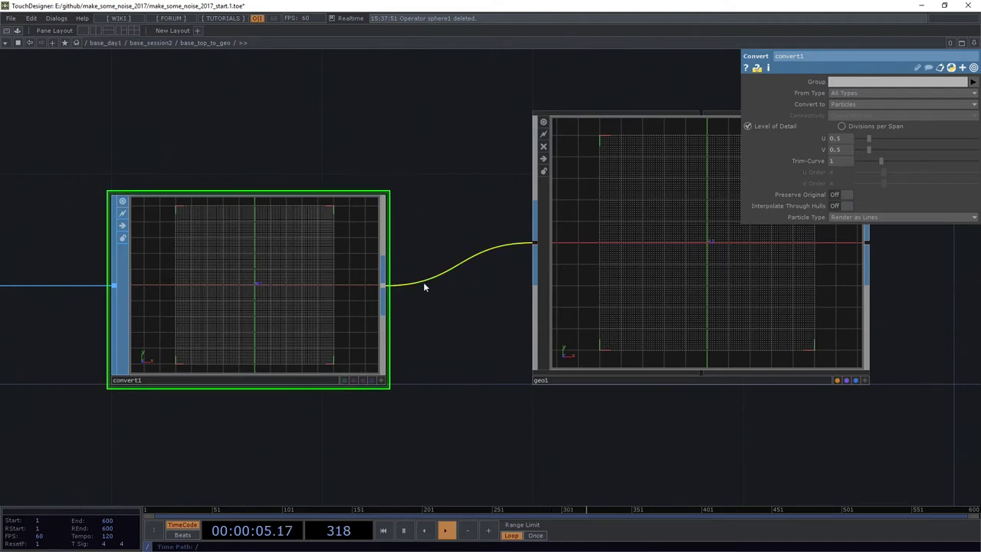
scroll(423, 282, "down", 2)
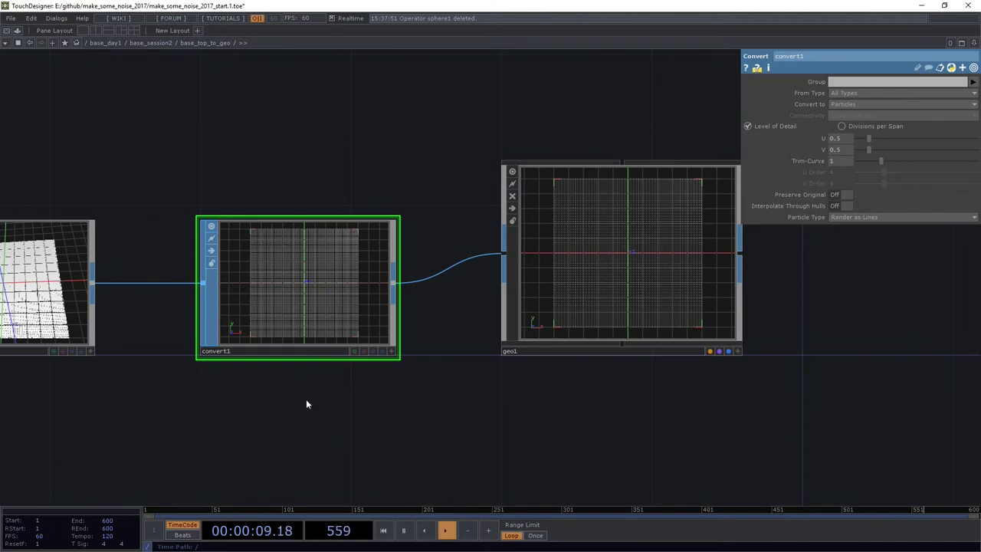
left_click_drag(516, 407, 358, 406)
scroll(475, 251, "up", 3)
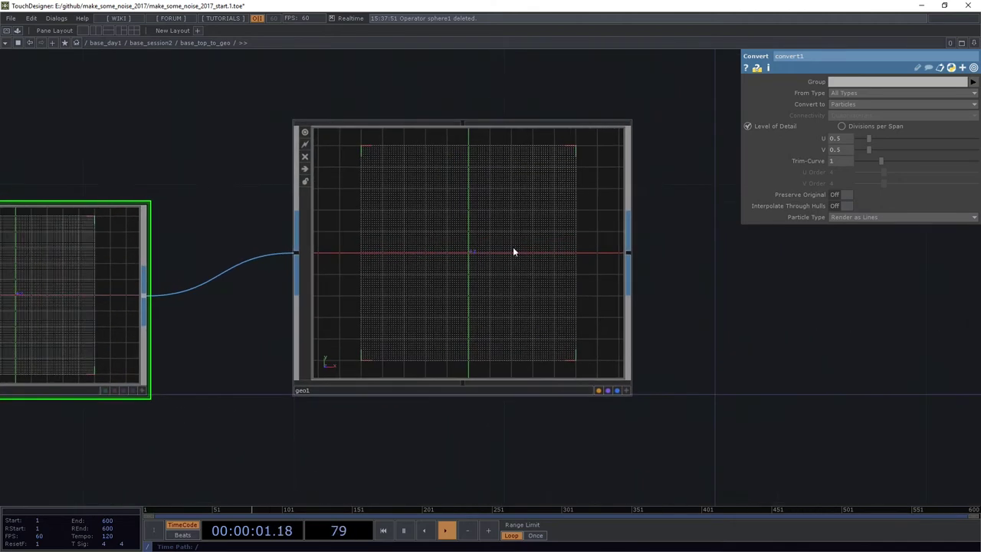
left_click(536, 278)
left_click_drag(536, 279, 554, 240)
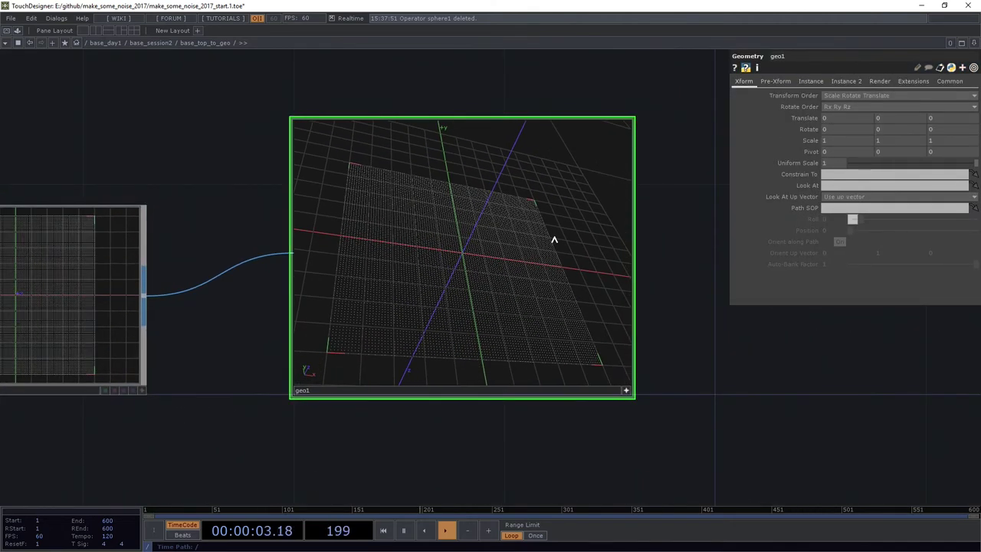
- Add a Phong MAT to the network directly below geo1
scroll(350, 230, "down", 7)
left_click_drag(282, 287, 247, 304)
scroll(292, 295, "up", 2)
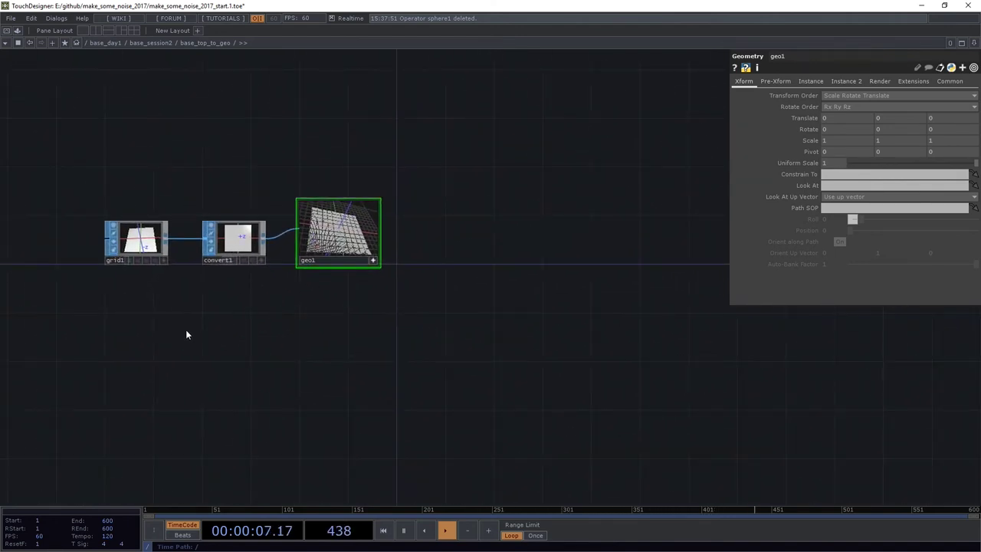
left_click(373, 261)
key("Tab")
type("g")
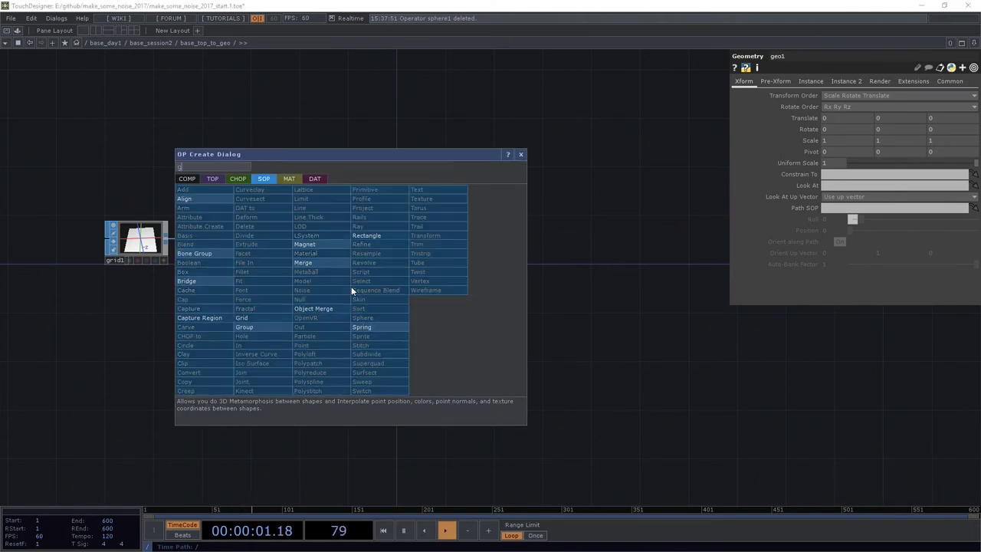
key("Tab")
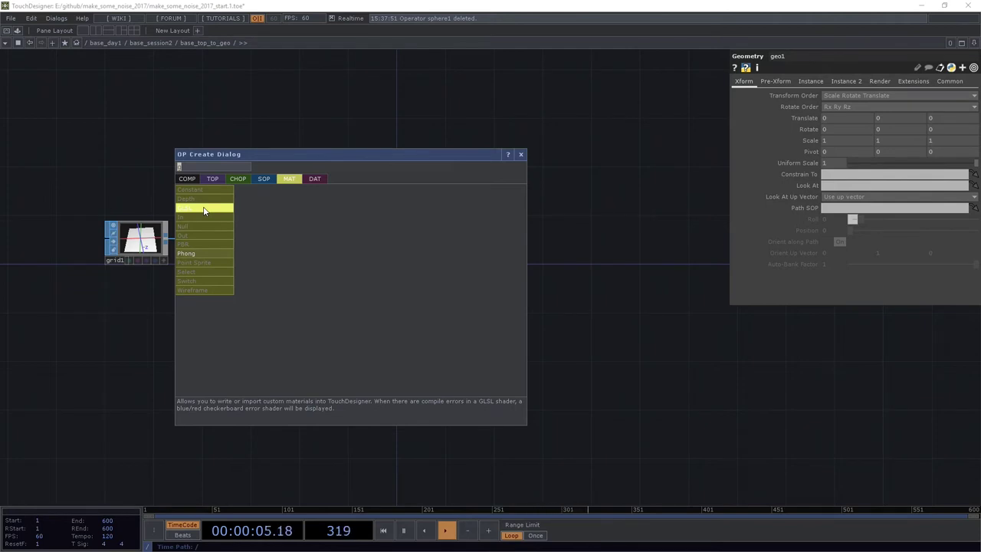
left_click(198, 253)
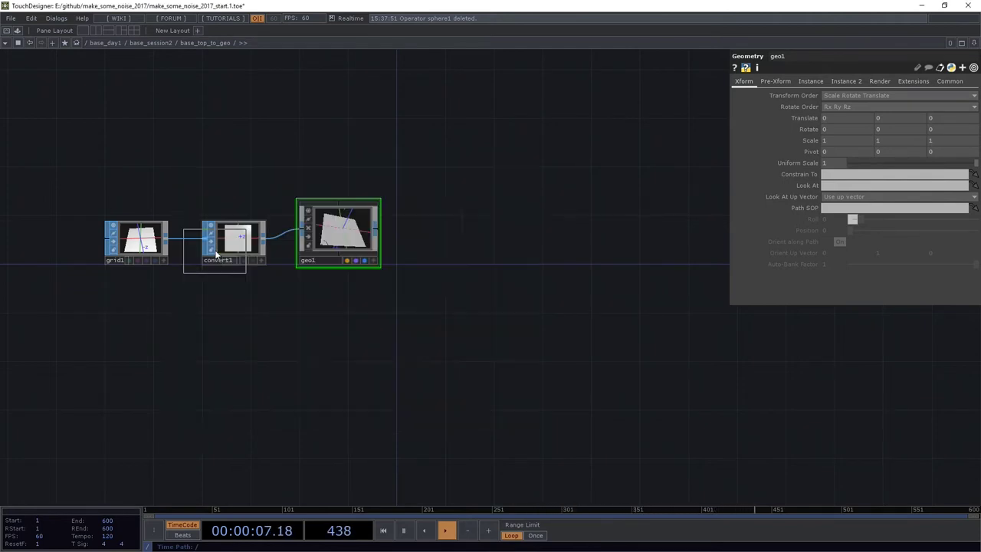
left_click(337, 299)
- Output the Phong material's shader as a GLSL MAT named phong1GLSL
scroll(336, 301, "up", 4)
left_click_drag(347, 308, 339, 289)
scroll(463, 260, "up", 2)
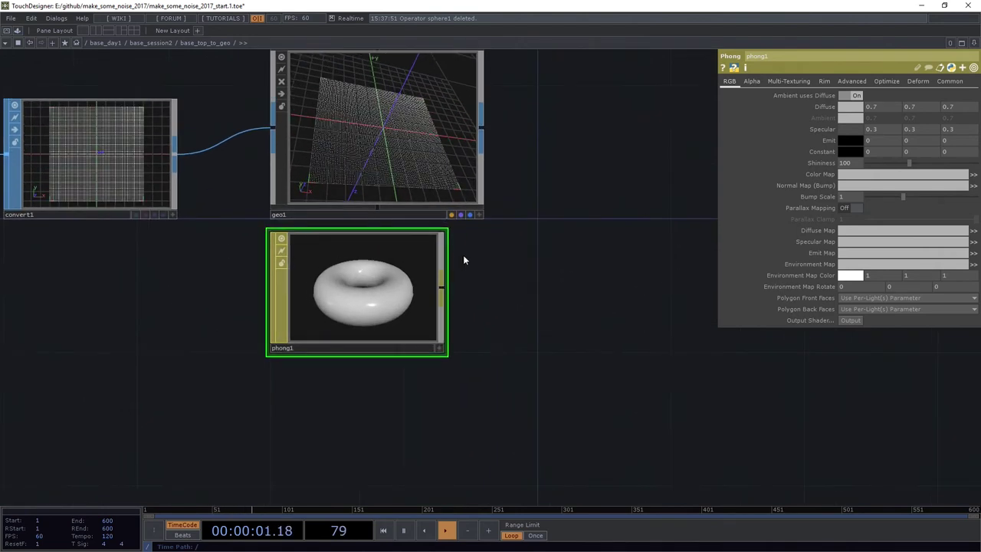
left_click(852, 320)
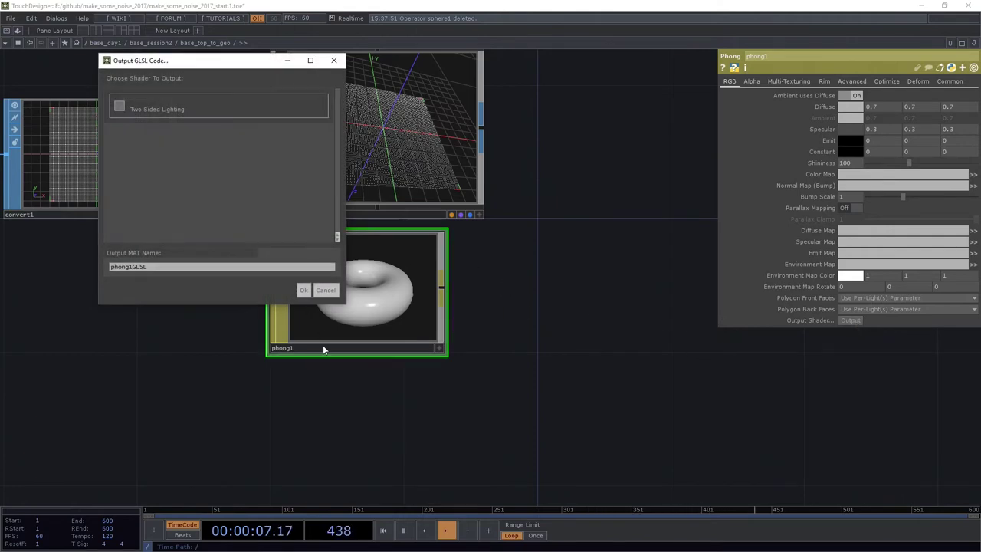
left_click(303, 290)
- Select the phong1GLSL material with its vertex, pixel and info DATs and move the group below phong1
left_click_drag(422, 390, 307, 375)
scroll(308, 375, "down", 5)
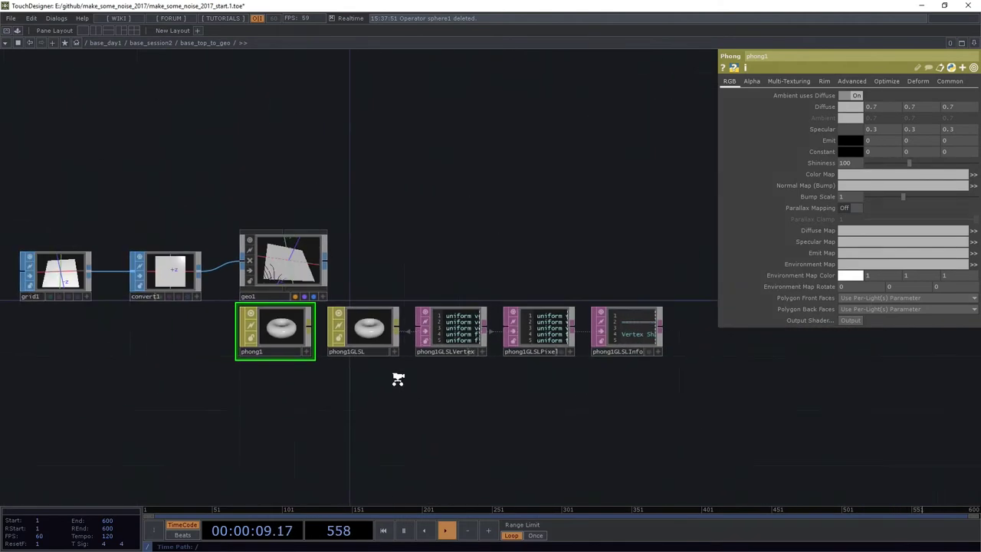
mouse_move(403, 223)
right_mouse_down()
mouse_move(398, 298)
mouse_move(382, 273)
right_mouse_up()
right_click_drag(647, 280, 323, 406)
scroll(333, 364, "up", 4)
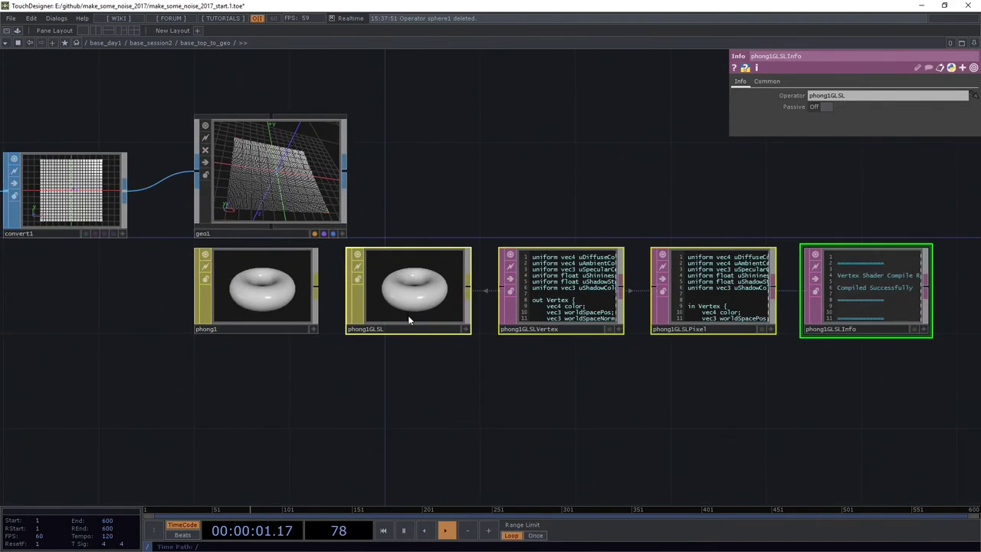
left_click_drag(405, 317, 250, 400)
- Delete the original phong1 material, keeping its exported GLSL version
scroll(398, 397, "up", 3)
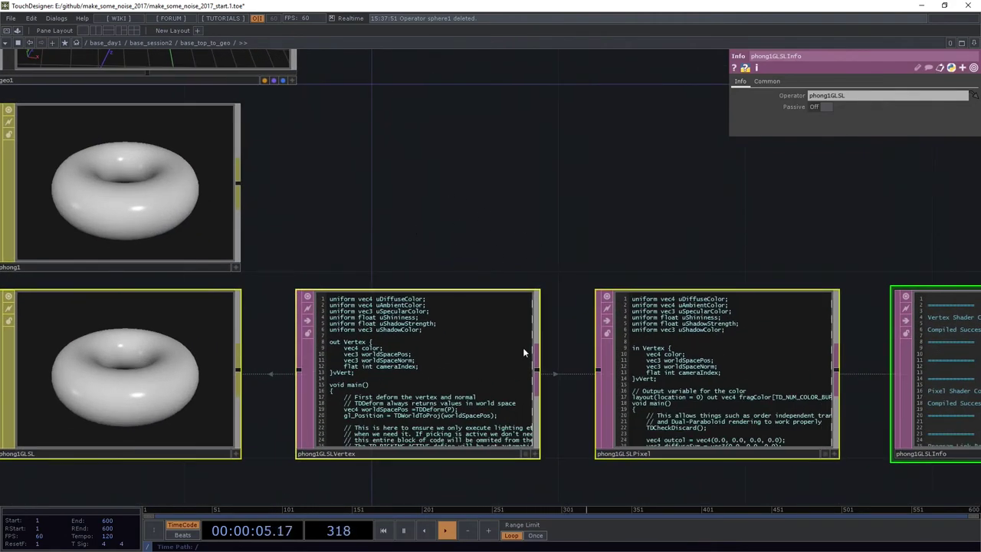
left_click_drag(463, 182, 428, 57)
scroll(371, 230, "up", 3)
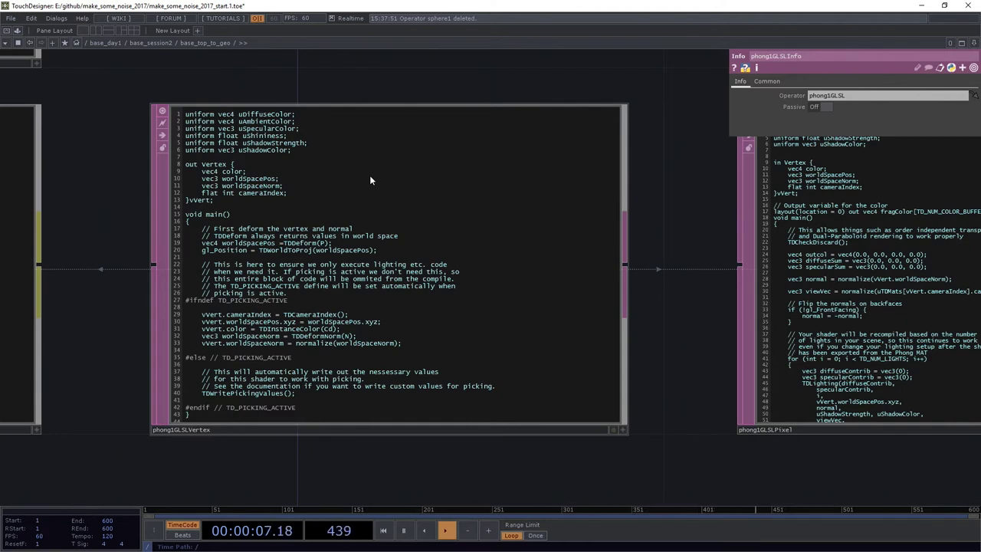
scroll(322, 160, "down", 5)
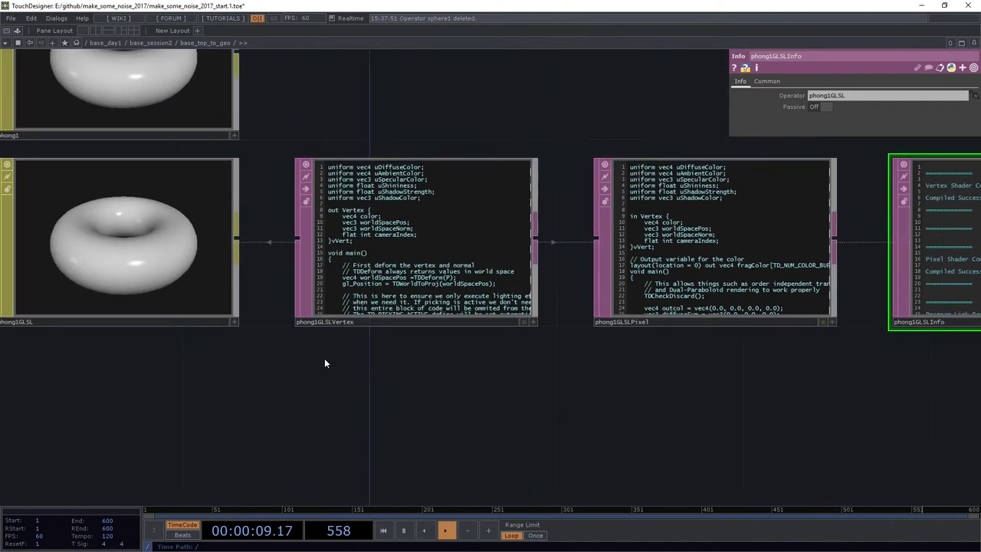
left_click(234, 318)
left_click(234, 187)
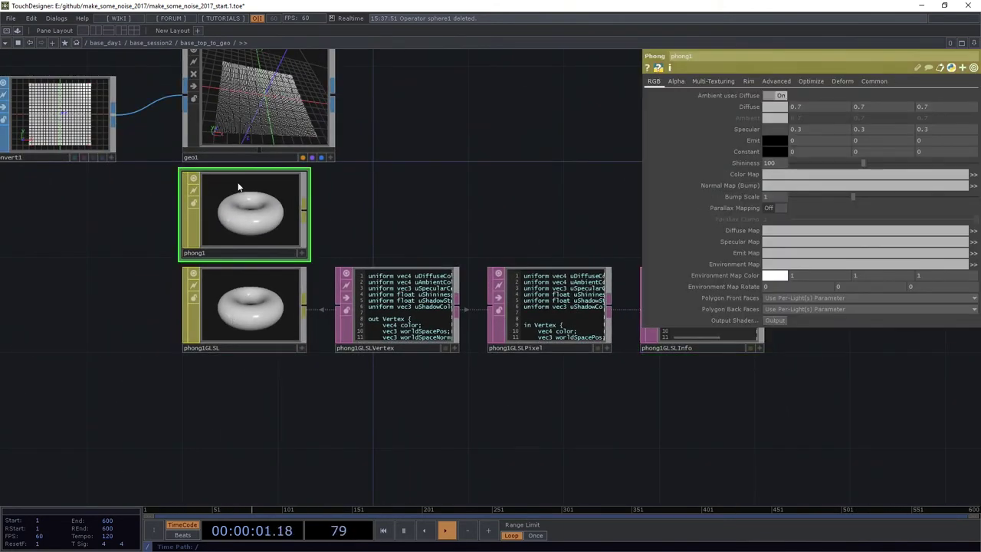
key("Delete")
- Space out the phong1GLSL vertex, pixel and info DATs evenly in the row beside the GLSL material
right_click_drag(418, 165, 707, 357)
left_click_drag(398, 311, 436, 318)
left_click_drag(620, 195, 479, 190)
right_click_drag(478, 189, 546, 362)
scroll(433, 322, "up", 5)
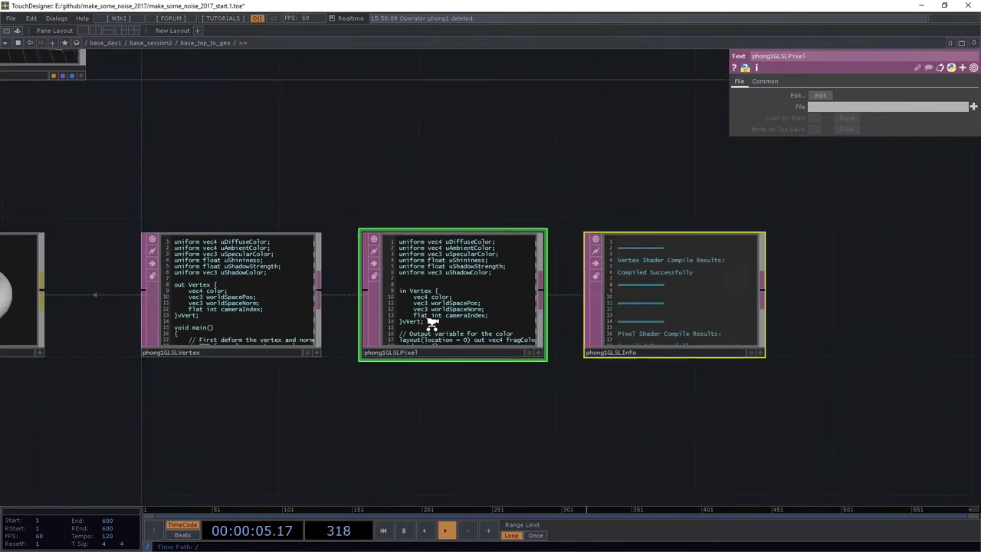
left_click_drag(429, 327, 505, 330)
left_click_drag(393, 169, 190, 189)
left_click(615, 325)
left_click_drag(615, 327, 690, 327)
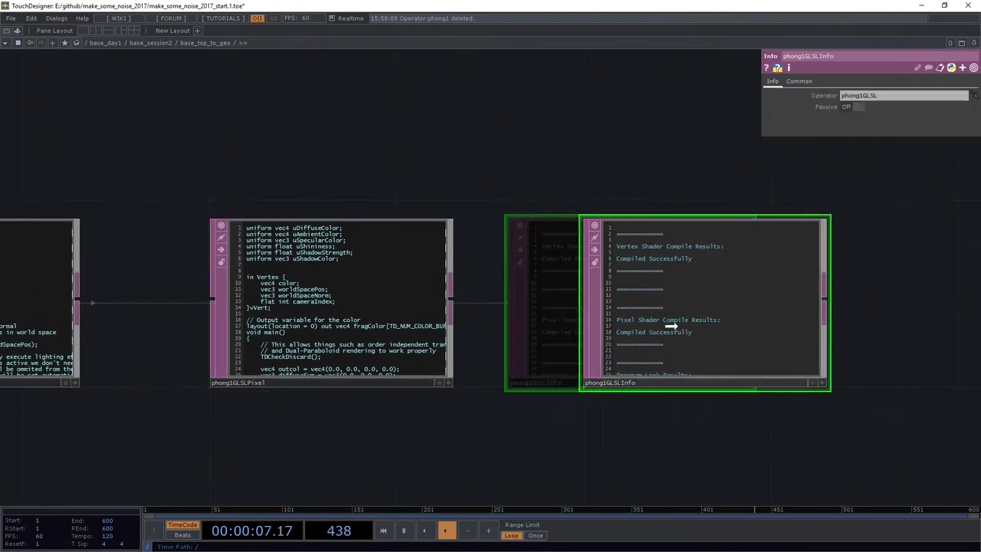
scroll(394, 164, "down", 5)
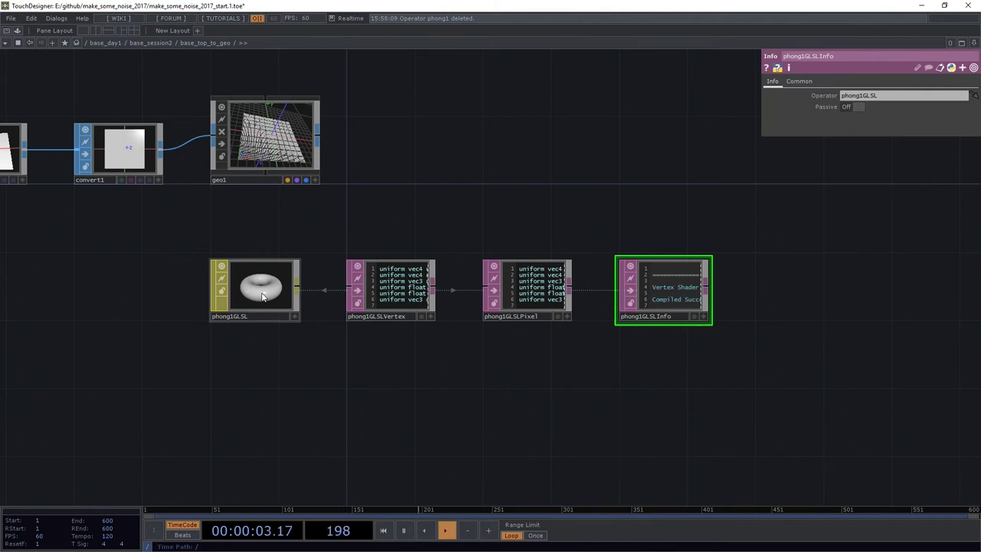
- Add a Noise TOP to the network below grid1
left_click_drag(20, 275, 237, 254)
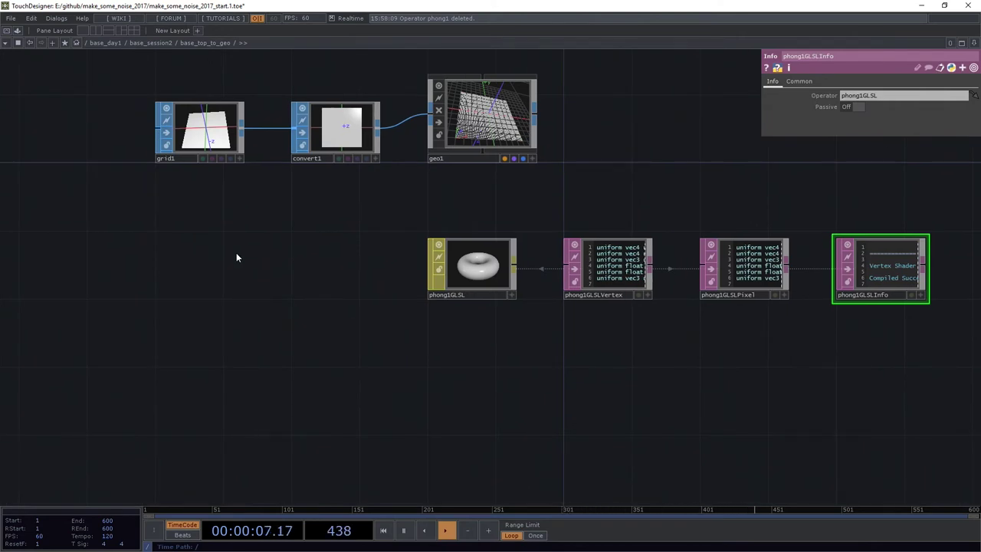
key("Tab")
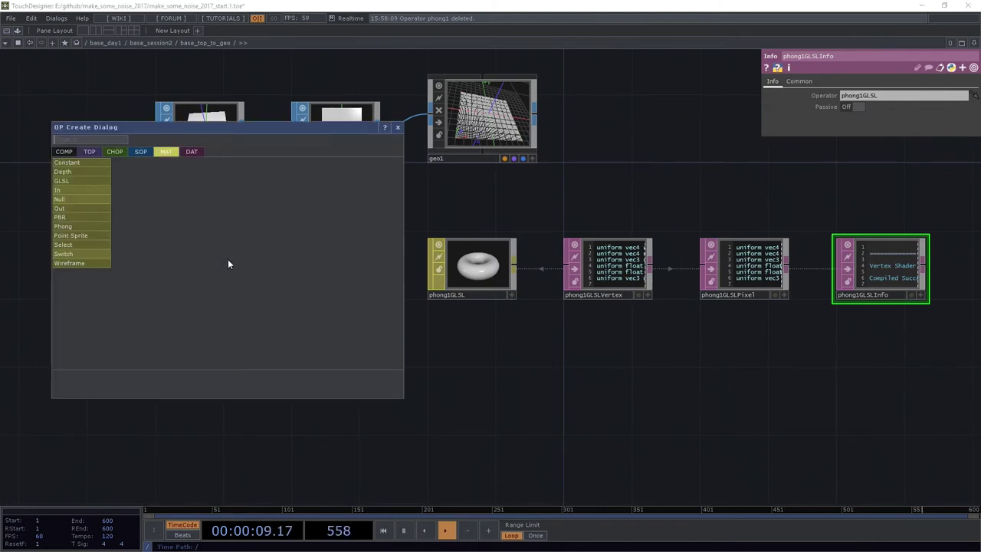
key("Tab")
key("Tab")
key("Tab")
type("mo")
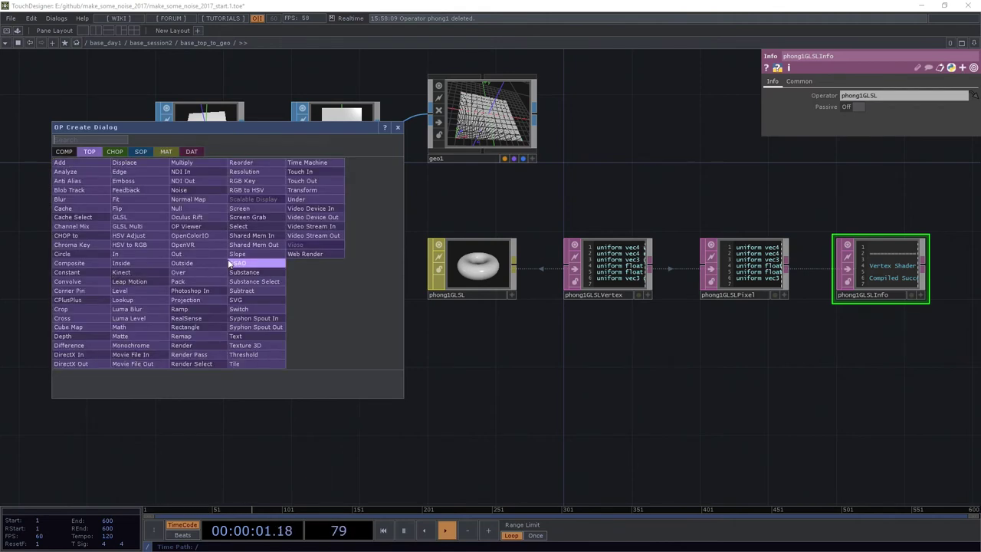
key("BackSpace")
key("BackSpace")
type("noise")
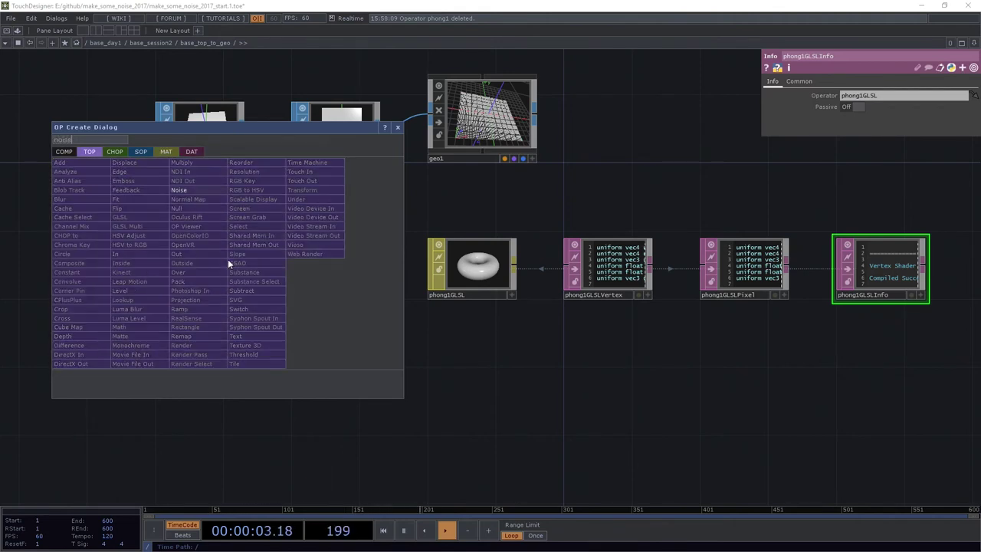
left_click(183, 187)
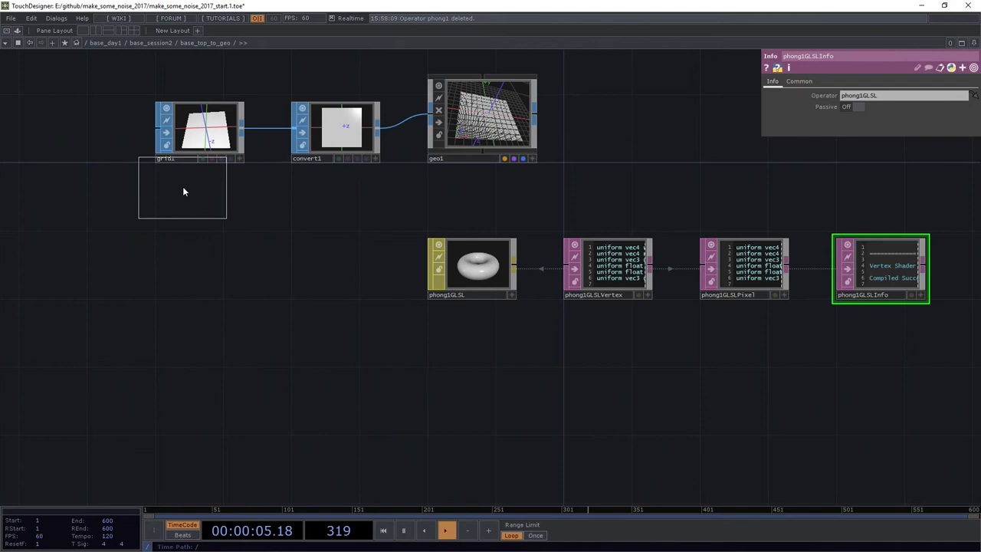
left_click(173, 242)
key("Tab")
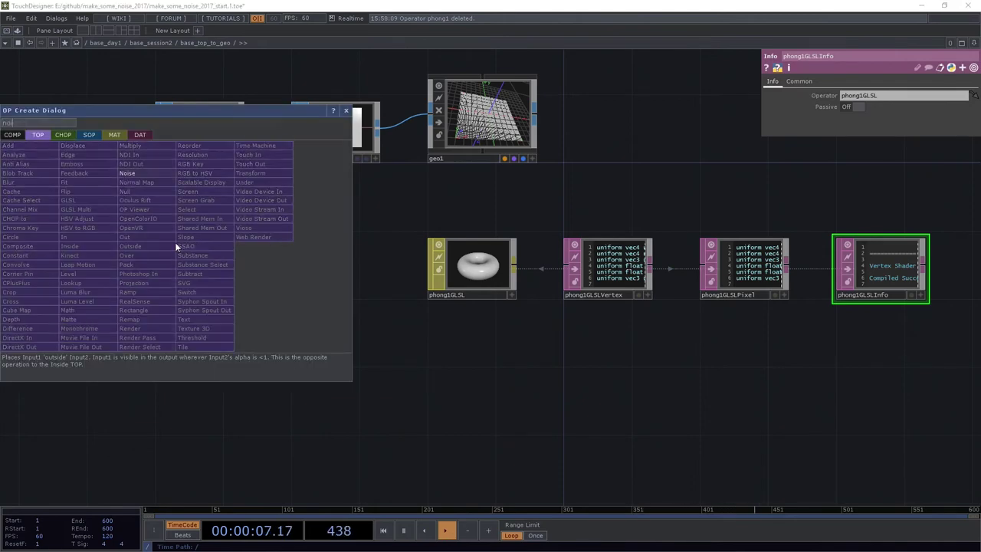
left_click(147, 174)
left_click(215, 287)
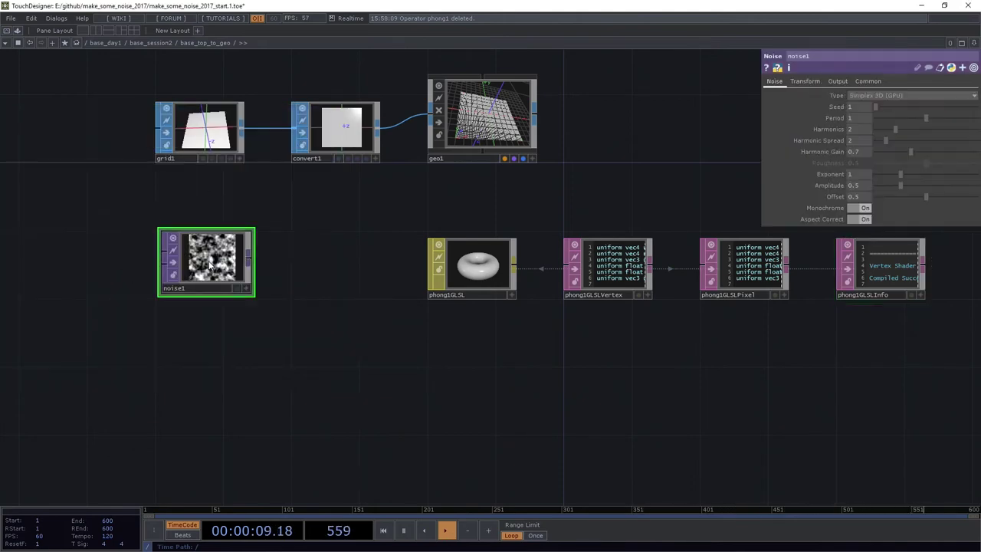
- Append a Null TOP to the noise1 output and place it between noise1 and phong1GLSL
scroll(264, 279, "up", 3)
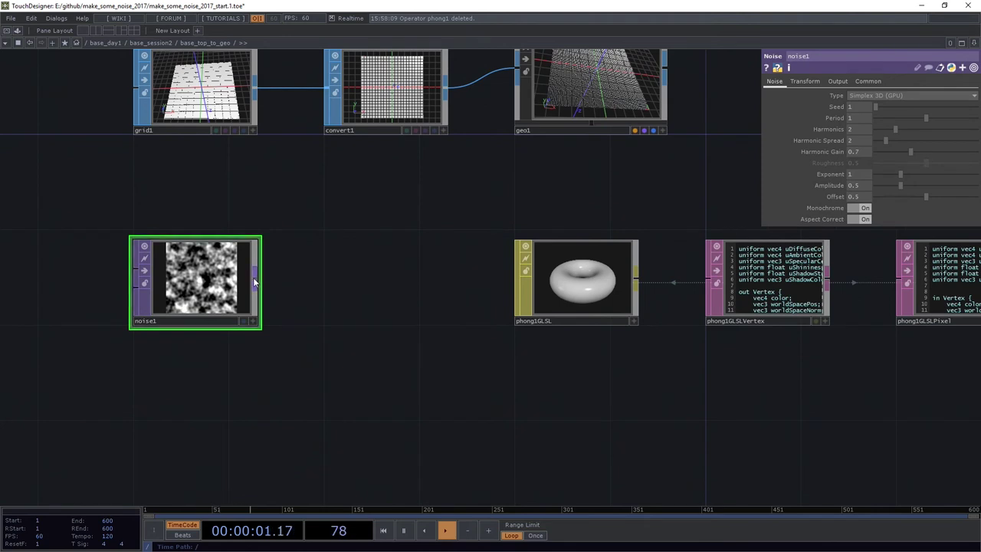
key("Tab")
type("nu")
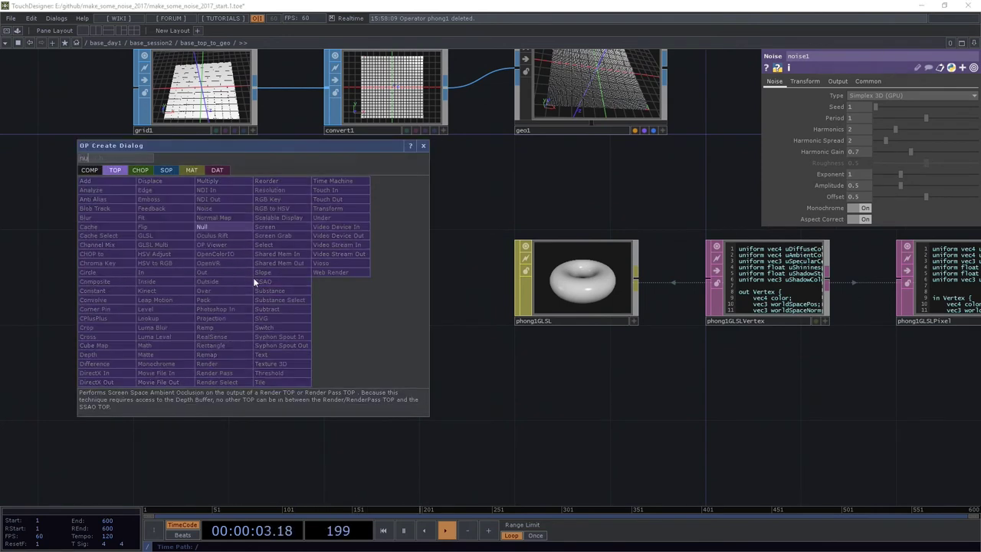
left_click(202, 227)
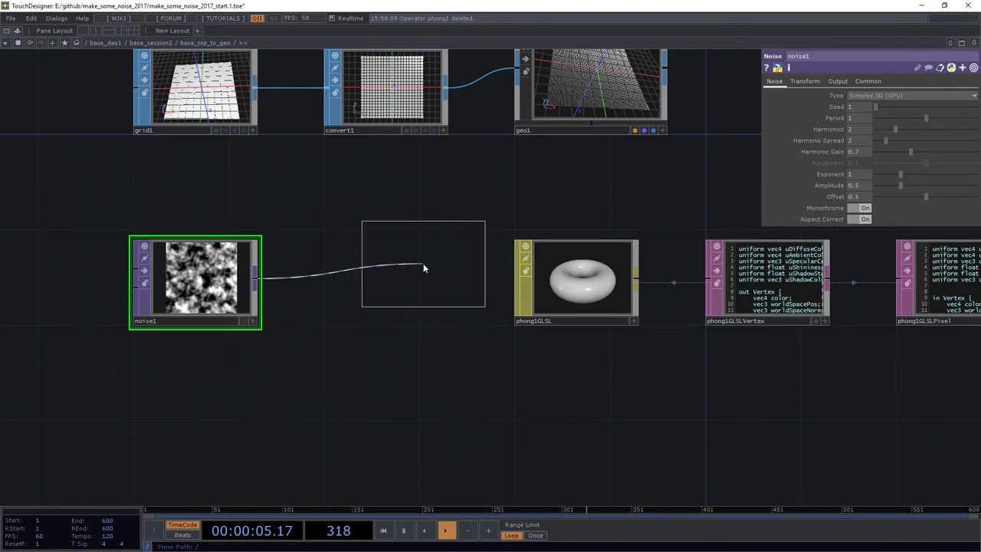
left_click(422, 266)
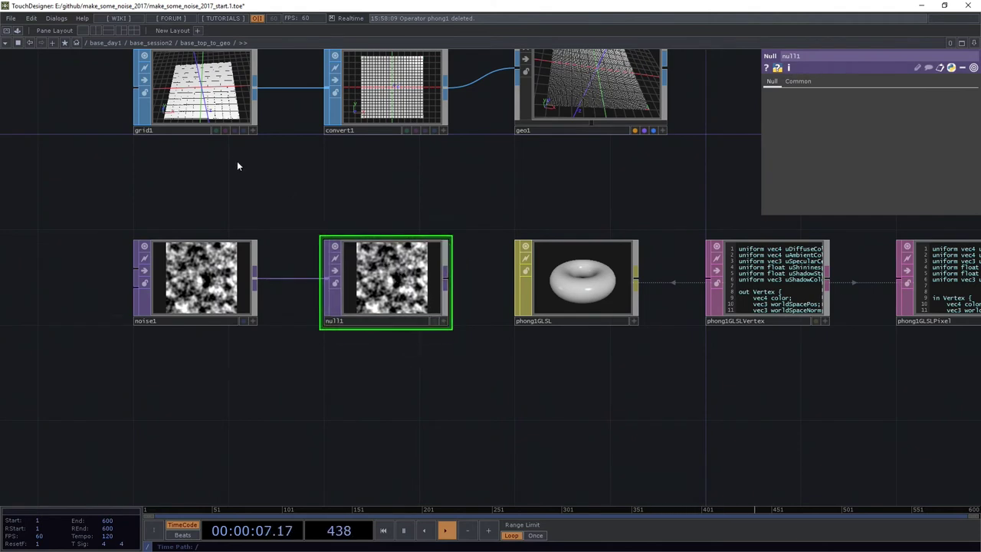
- Set the noise1 resolution to 100 by 100 to match the grid's rows and columns
left_click(222, 86)
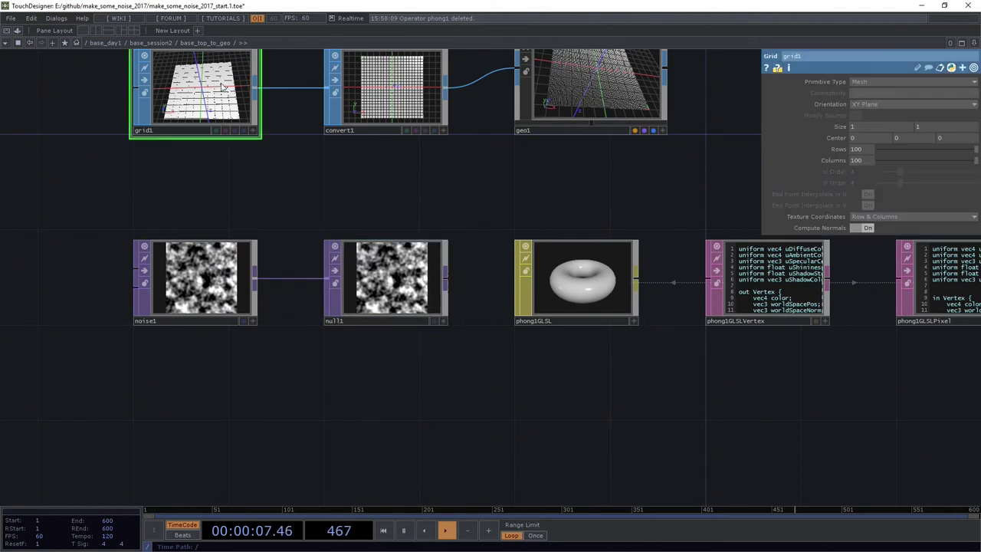
left_click(202, 277)
left_click(869, 84)
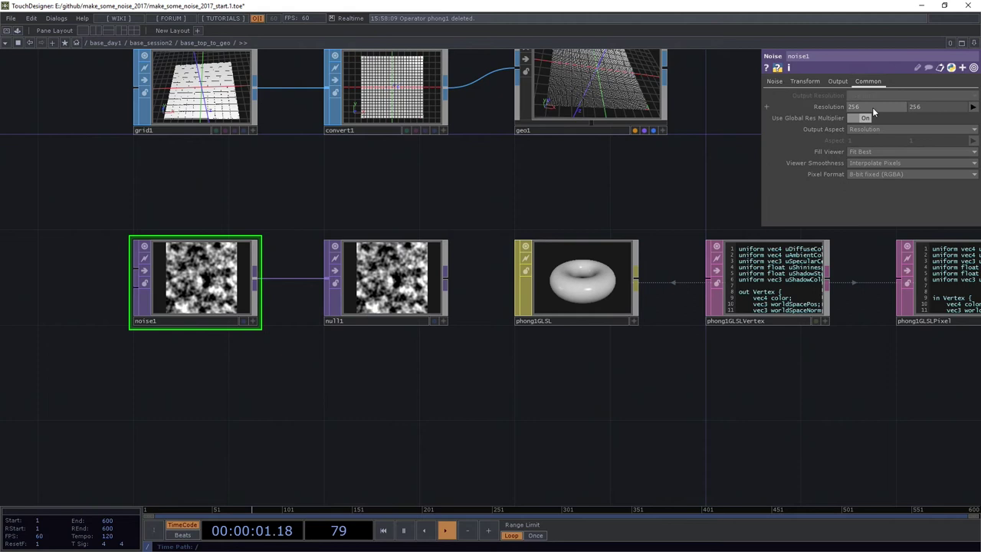
left_click(872, 107)
type("100")
key("Tab")
type("11")
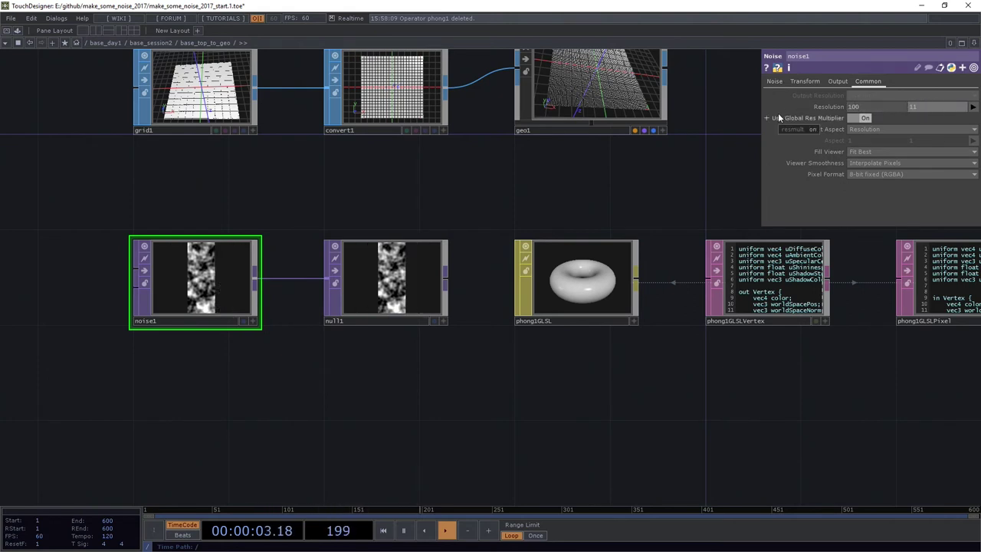
type("0")
key("Return")
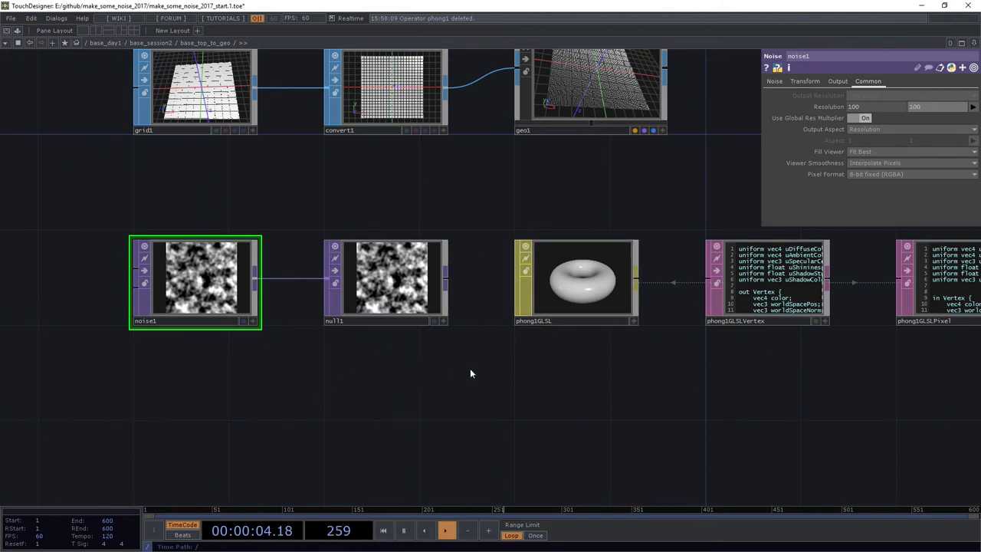
- Rename the Null TOP after noise1 as null_disp
left_click_drag(531, 428, 409, 454)
left_click(269, 345)
key("BackSpace")
type("_disp")
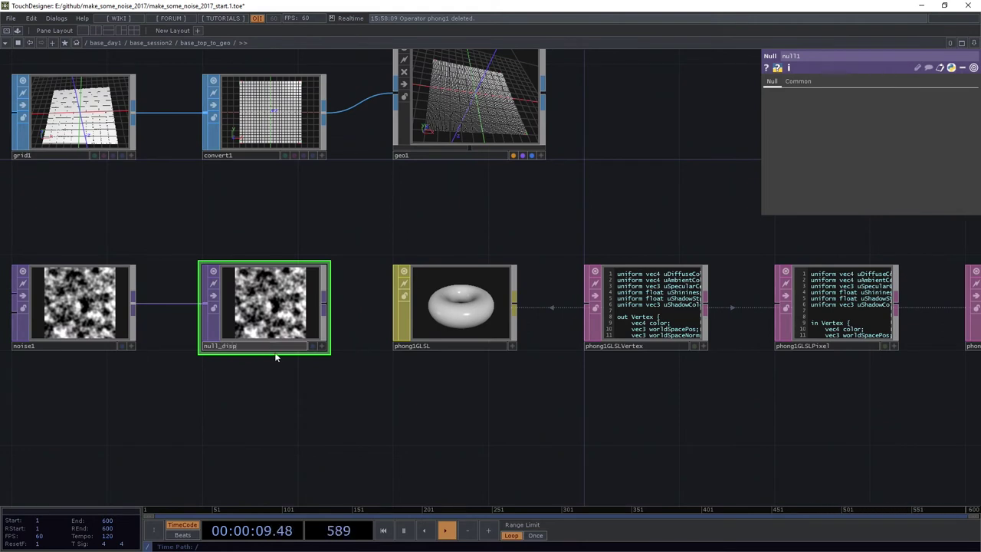
key("Return")
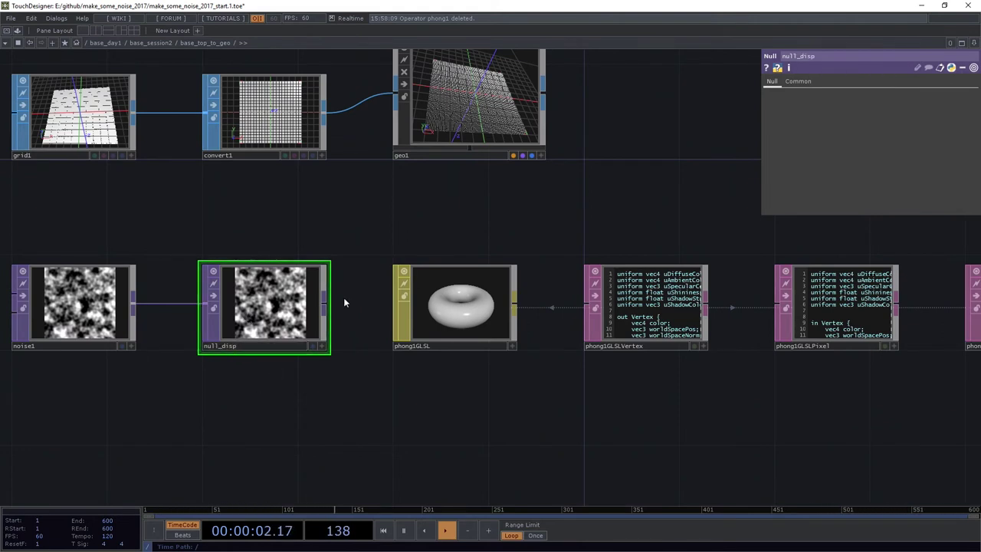
- Inspect the sampler and vector uniform parameters of the phong1GLSL material
left_click(467, 283)
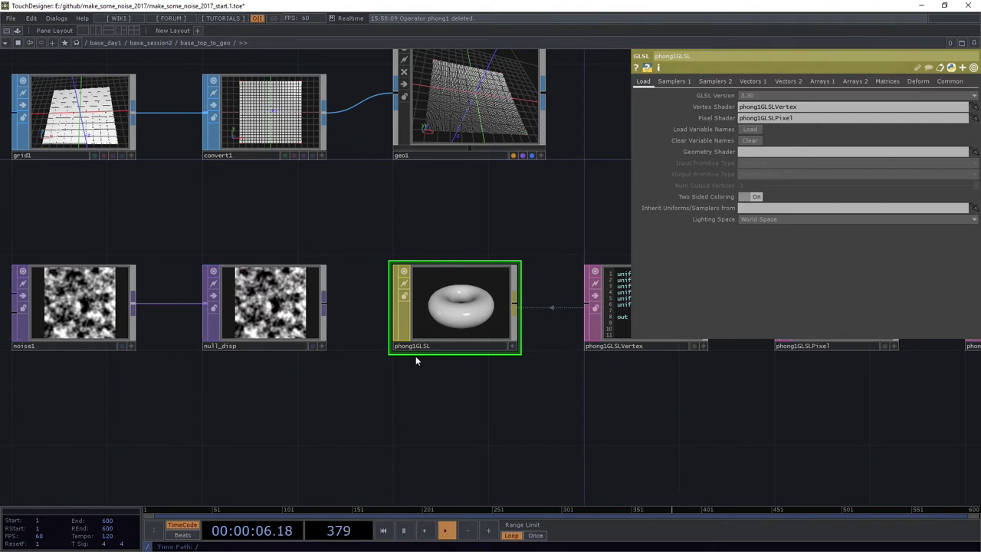
left_click(712, 82)
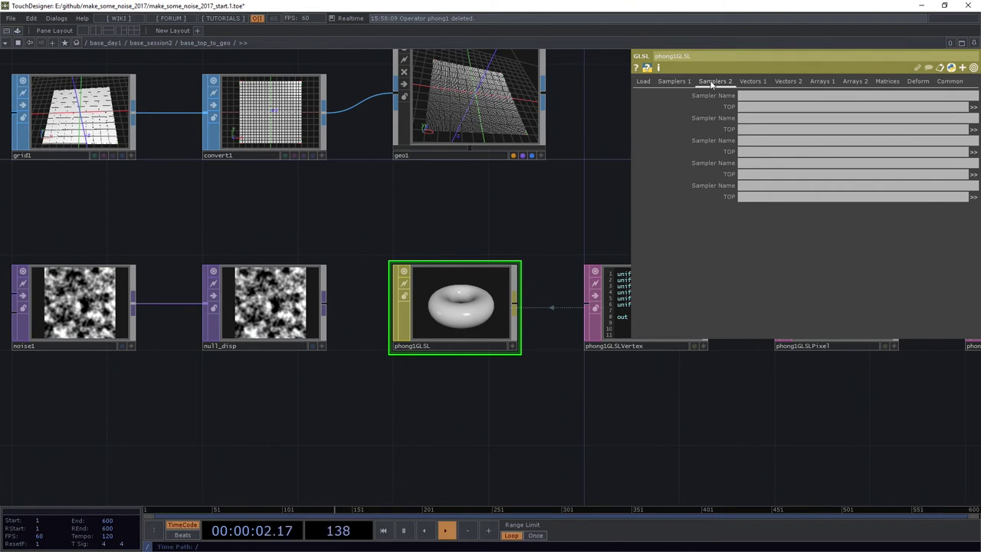
left_click(752, 81)
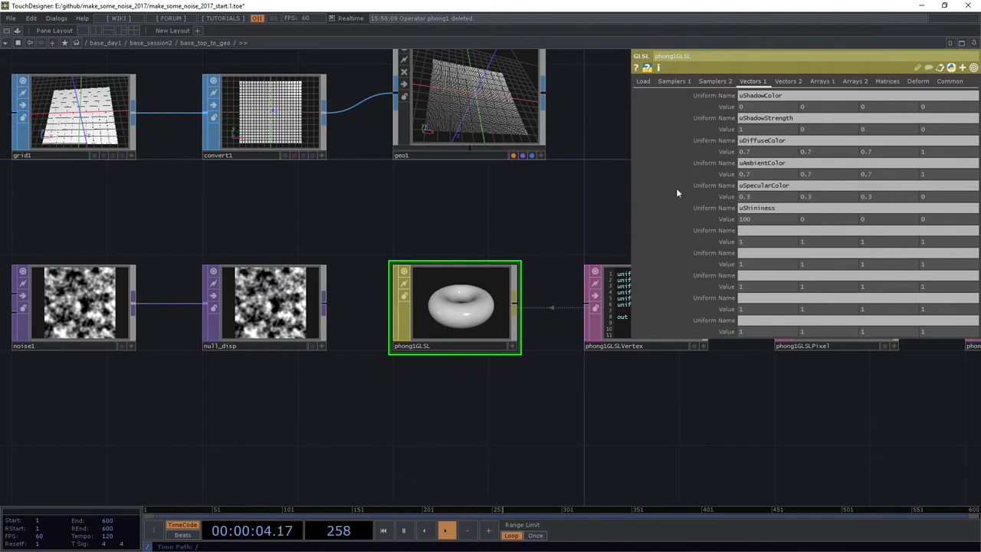
- Add a second-page sampler named dispTex to phong1GLSL and assign null_disp as its TOP
left_click(720, 88)
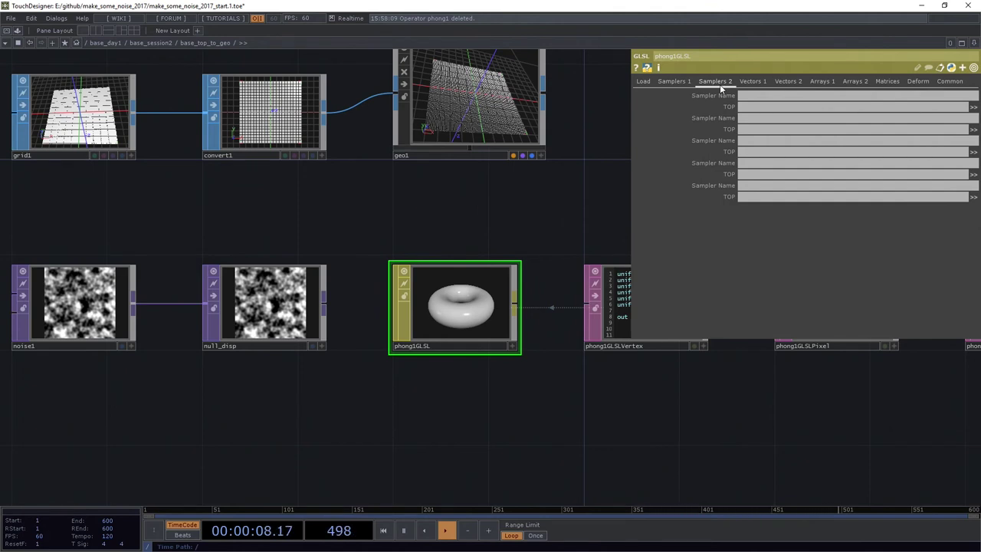
left_click(752, 98)
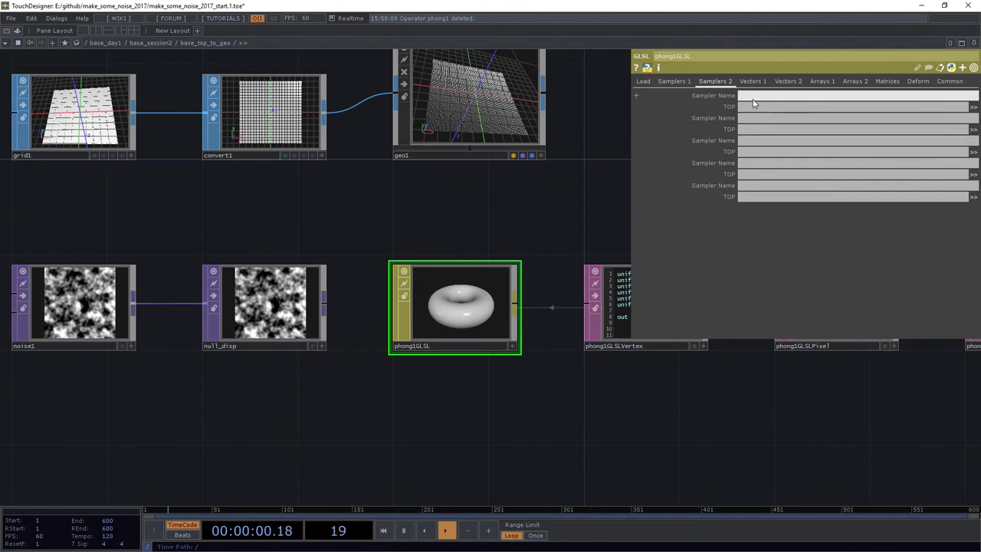
type("dispTex")
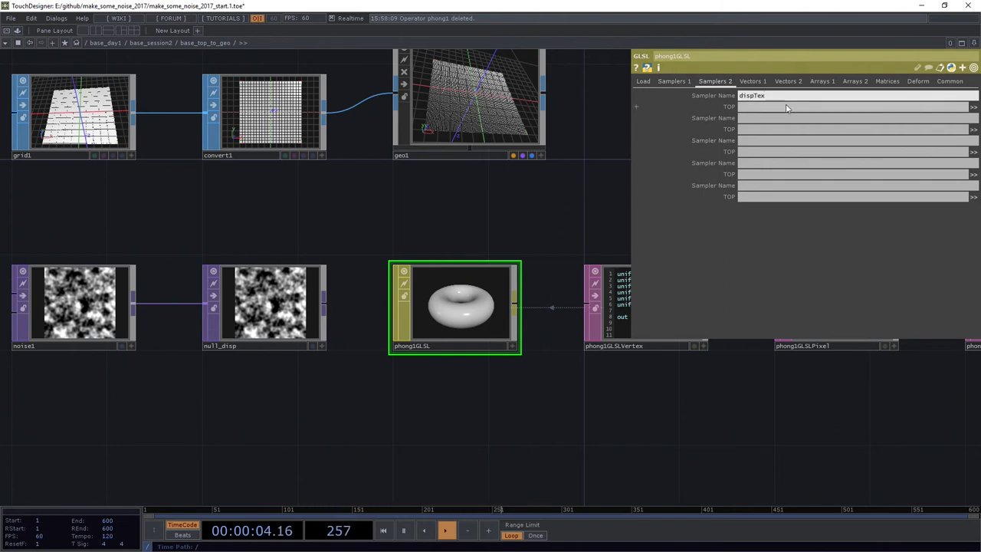
key("Return")
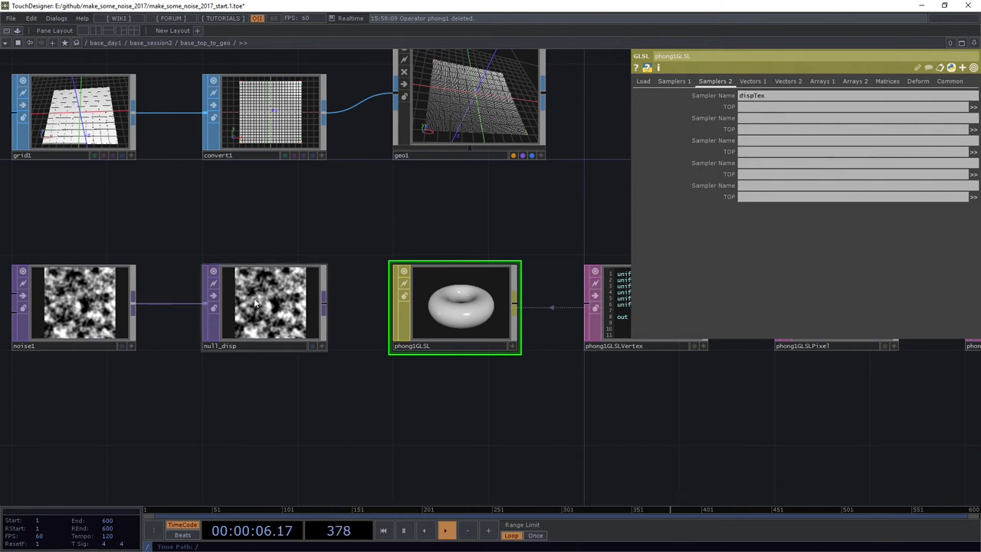
left_click_drag(242, 313, 789, 111)
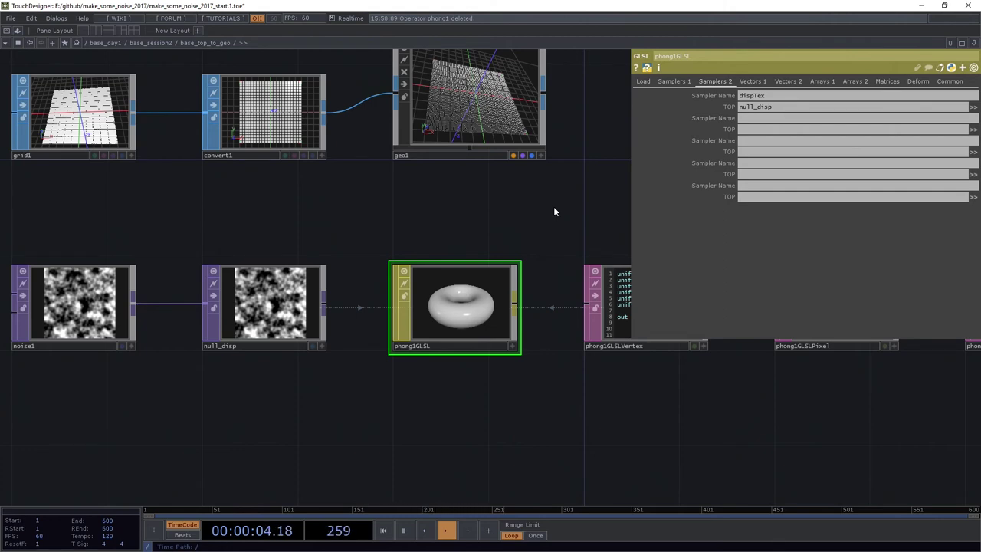
- Open the phong1GLSLVertex shader in Sublime Text and dock the editor on one half of the screen beside TouchDesigner
left_click_drag(510, 226, 410, 264)
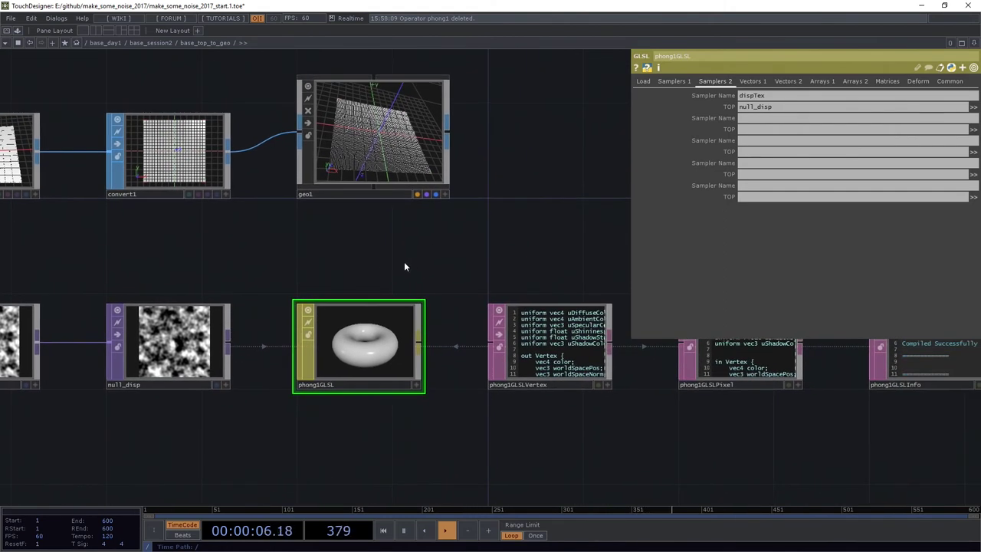
left_click(538, 338)
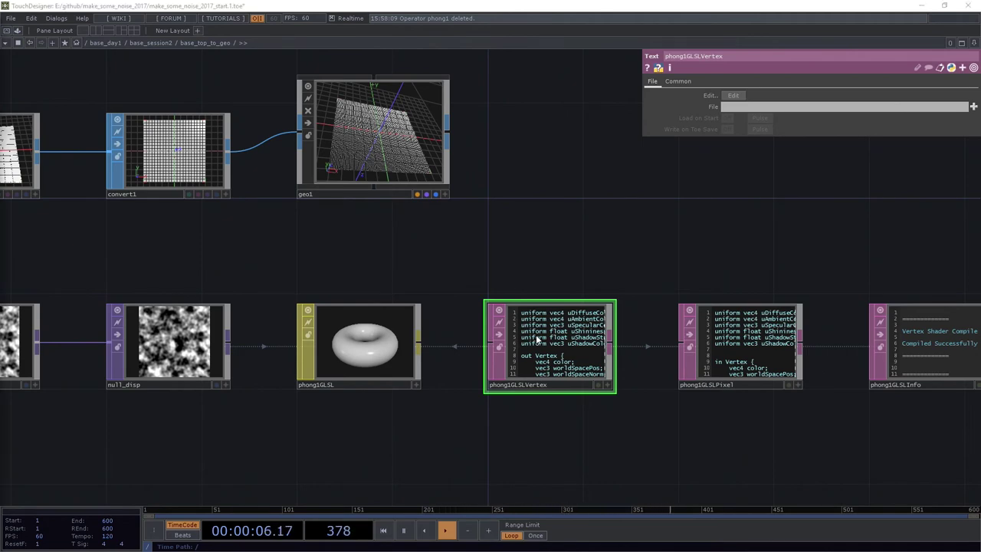
key("ctrl+e")
key("super+Right")
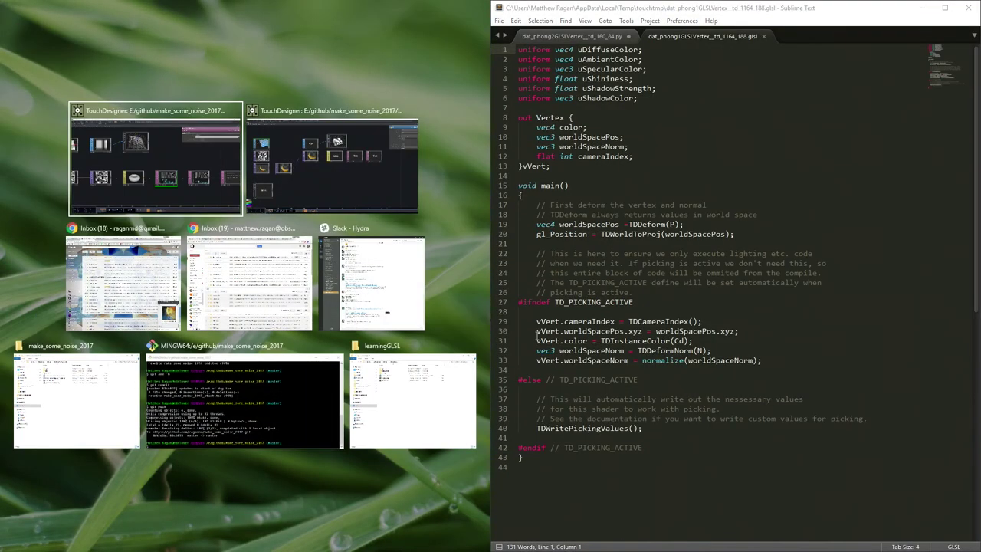
key("Escape")
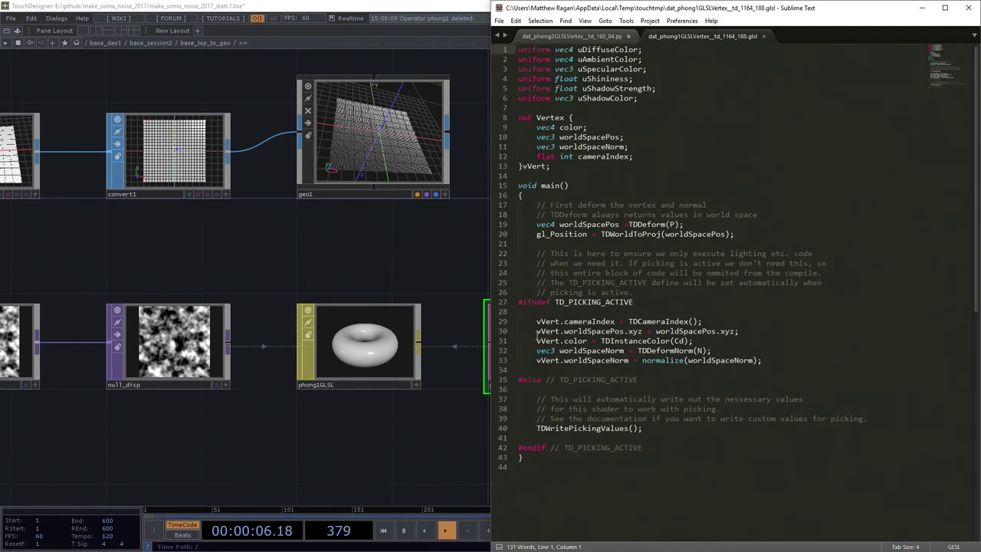
- Insert the comment "// our new uniforms here" between the existing uniforms and the out Vertex block
key("Down")
key("Down")
key("Down")
key("Down")
key("Down")
key("Down")
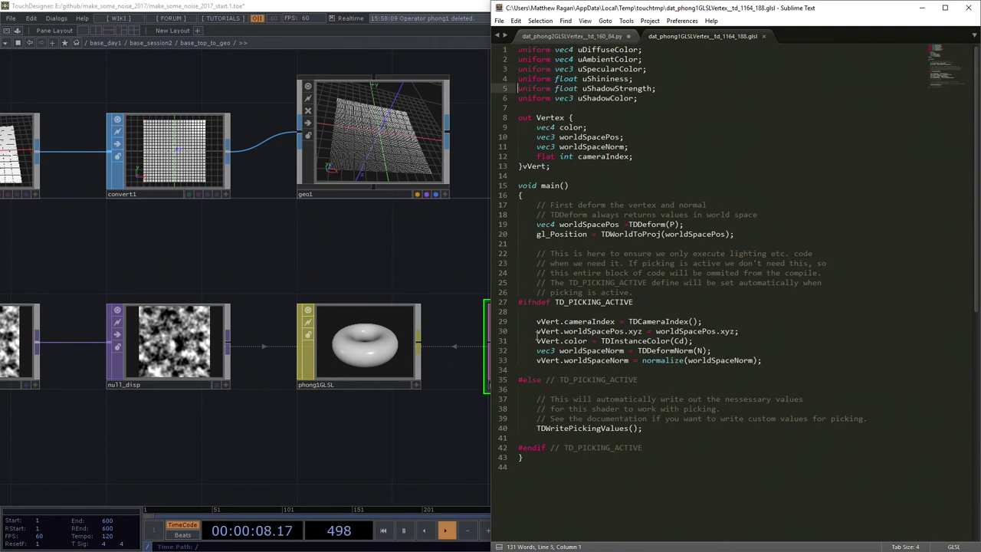
key("Return")
key("Return")
key("Up")
type("// ou")
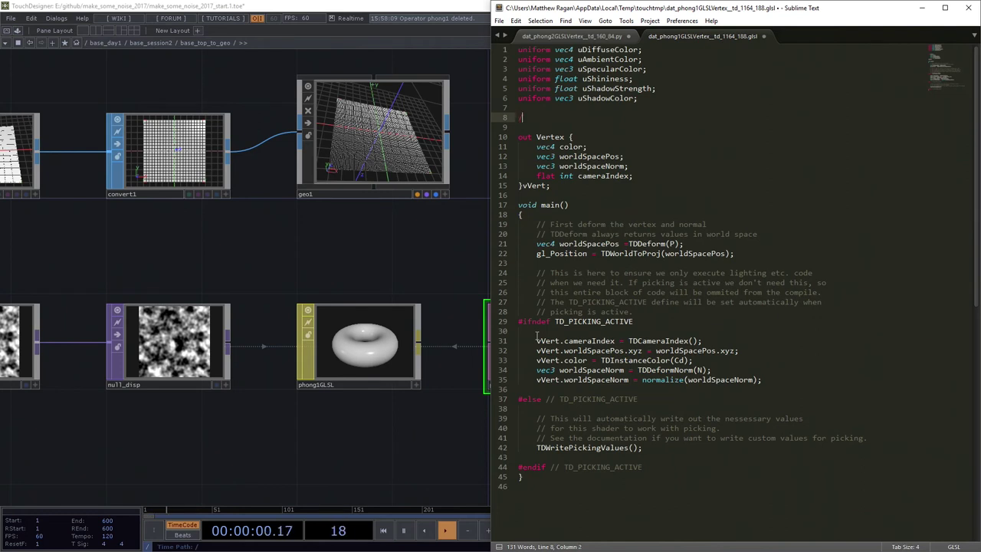
type("r new uniforms here")
key("Return")
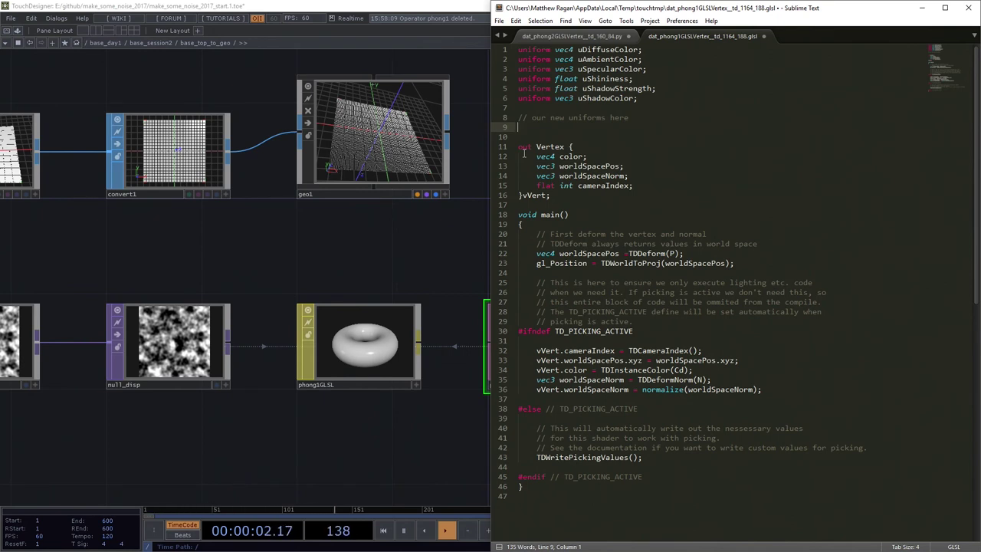
- Declare "uniform sampler2D dispTex;" under the new comment, matching the sampler name in phong1GLSL, and save the shader
type("un")
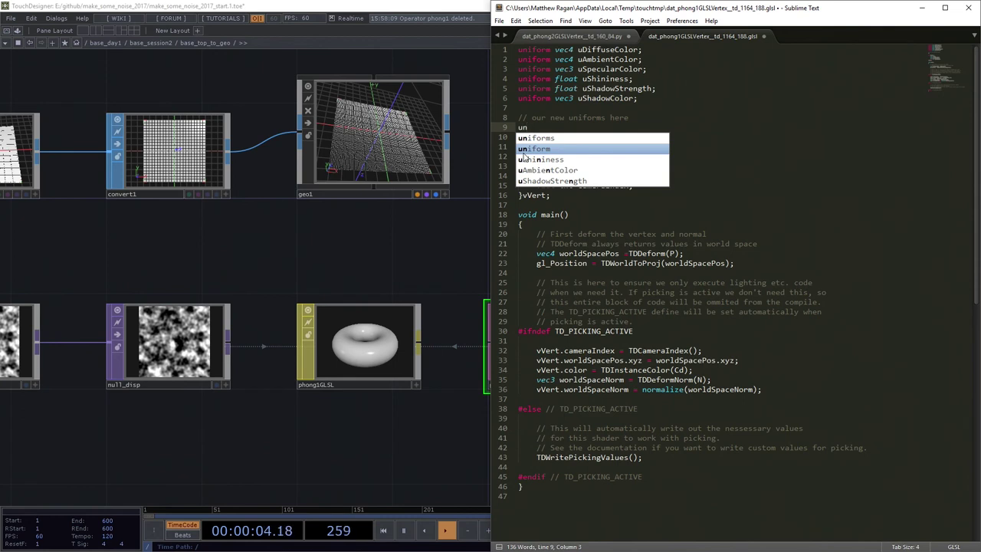
type("iform samp")
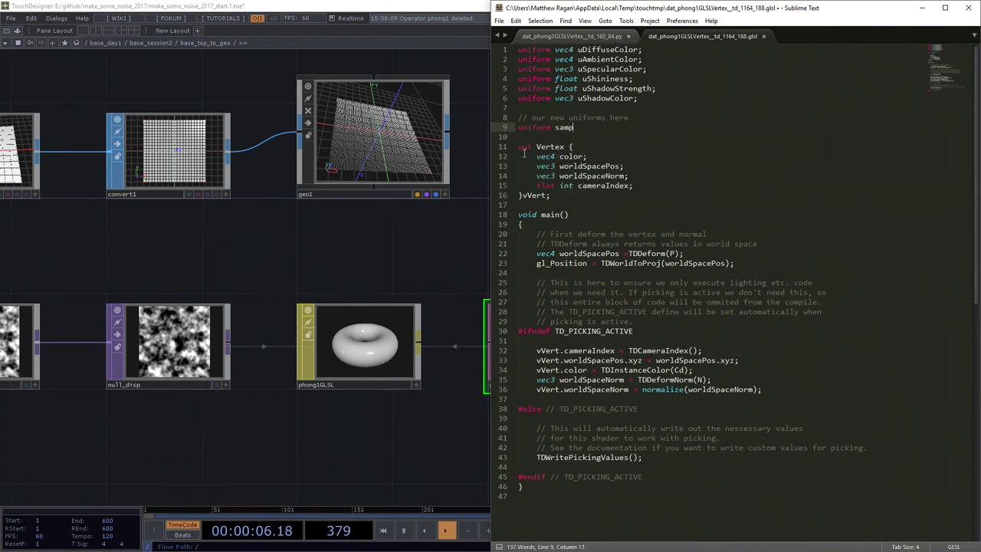
type("ler2D")
left_click(360, 380)
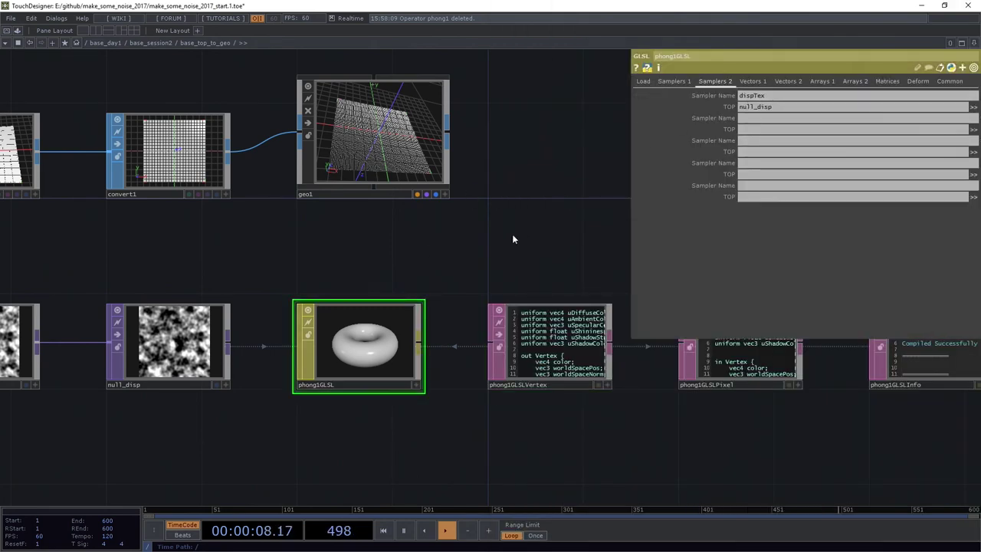
key("alt+Tab")
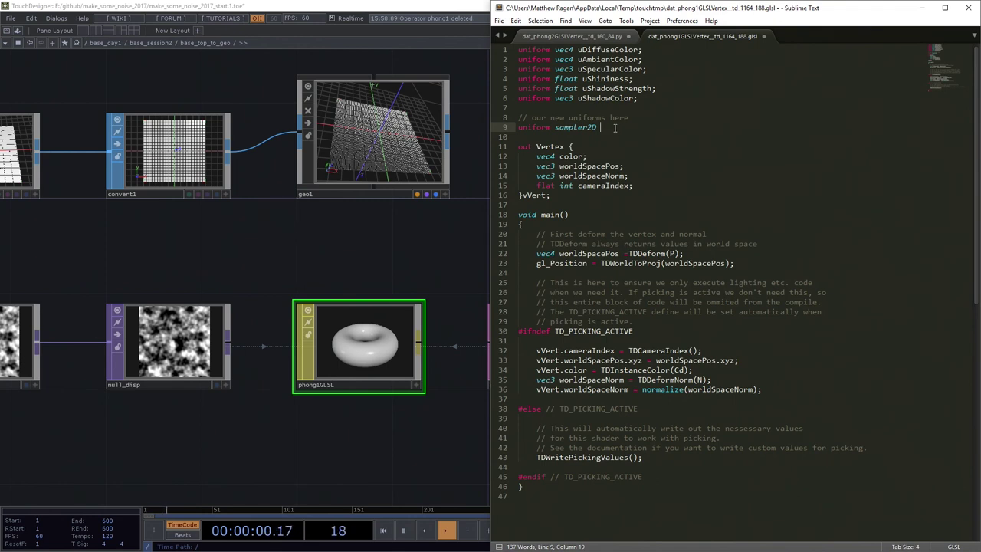
type("dispTex;")
key("ctrl+s")
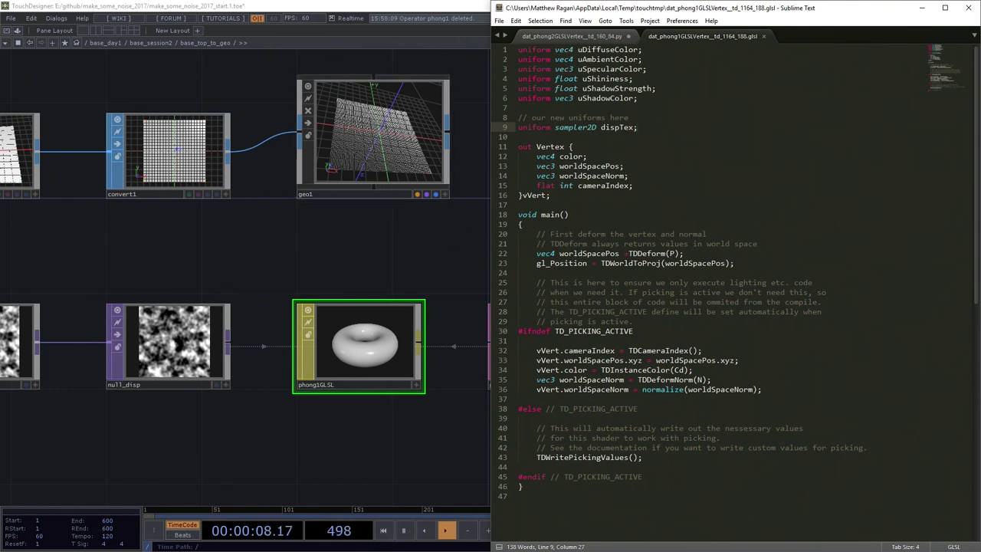
- Examine the TDDeform(P) call in the worldSpacePos line of the vertex shader's main function
key("alt+Tab")
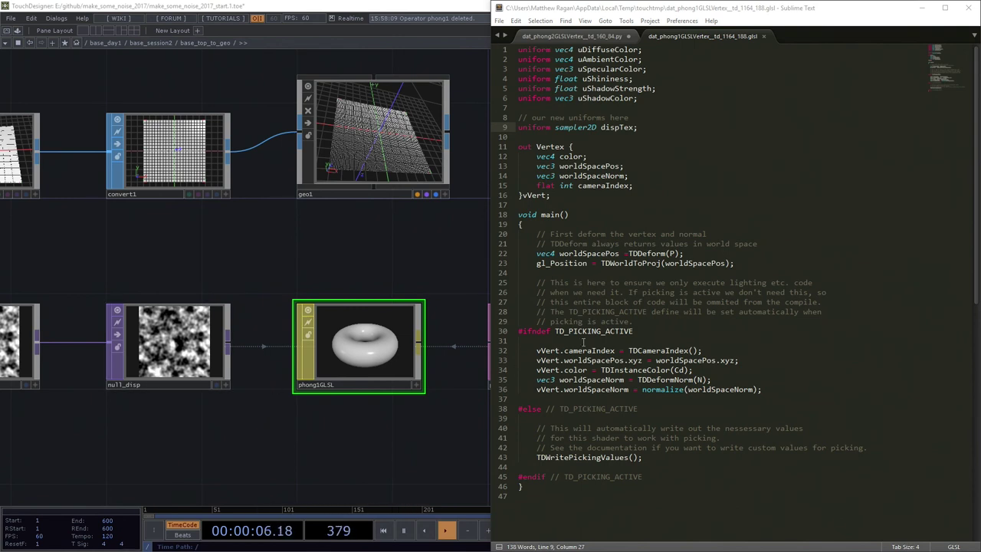
left_click(720, 282)
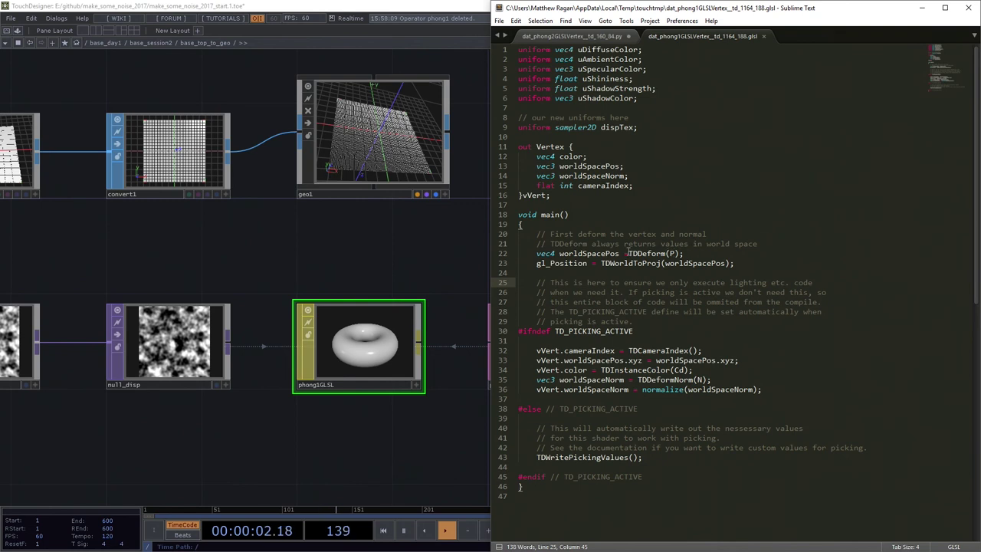
left_click_drag(629, 253, 678, 256)
left_click(673, 253)
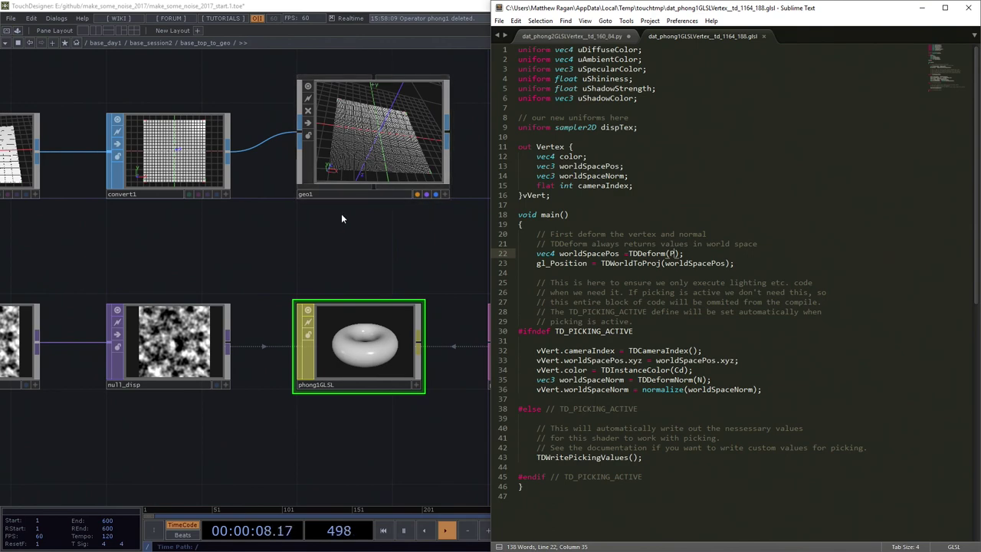
- Create a SOP to CHOP from the convert1 output in TouchDesigner and place it above convert1
left_click_drag(86, 196, 228, 260)
scroll(228, 260, "down", 3)
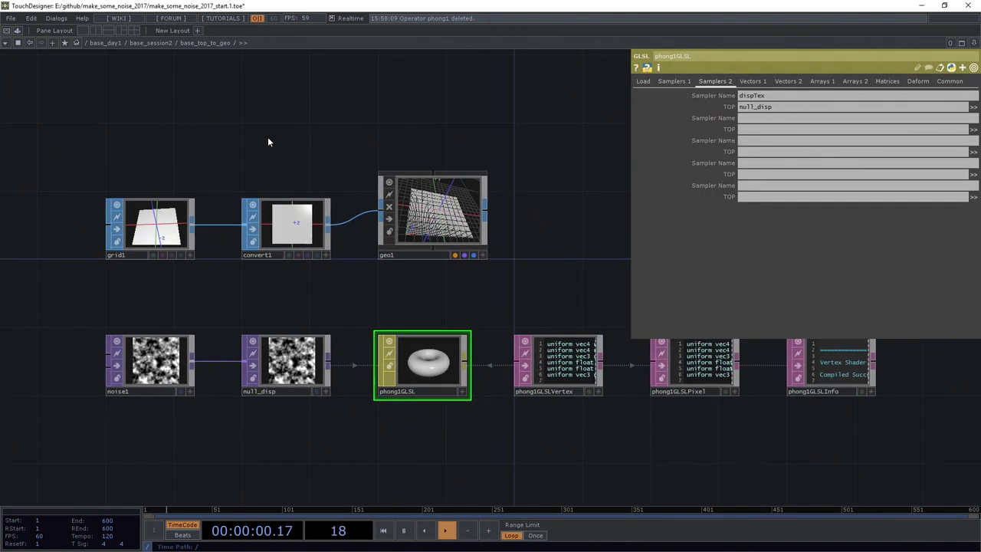
key("Tab")
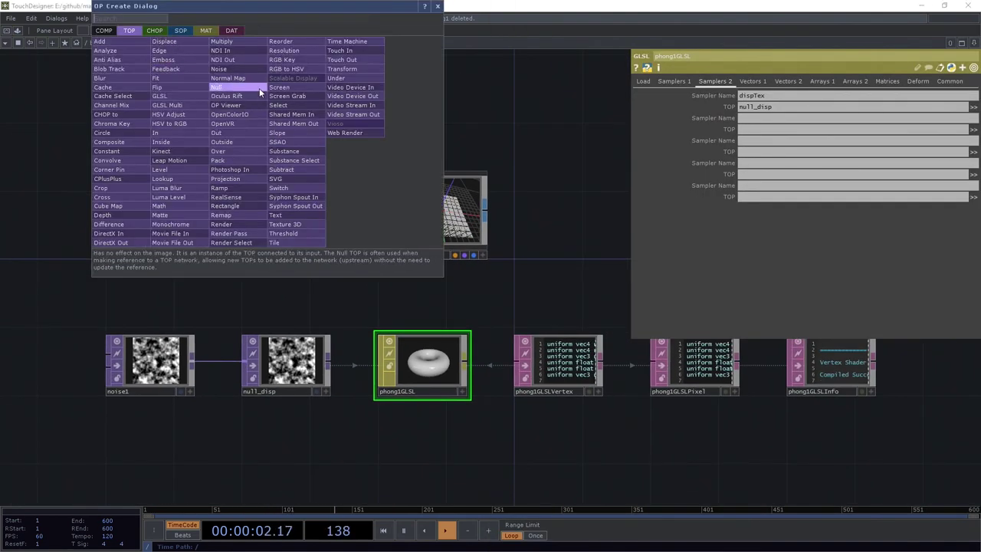
key("Escape")
right_click(333, 228)
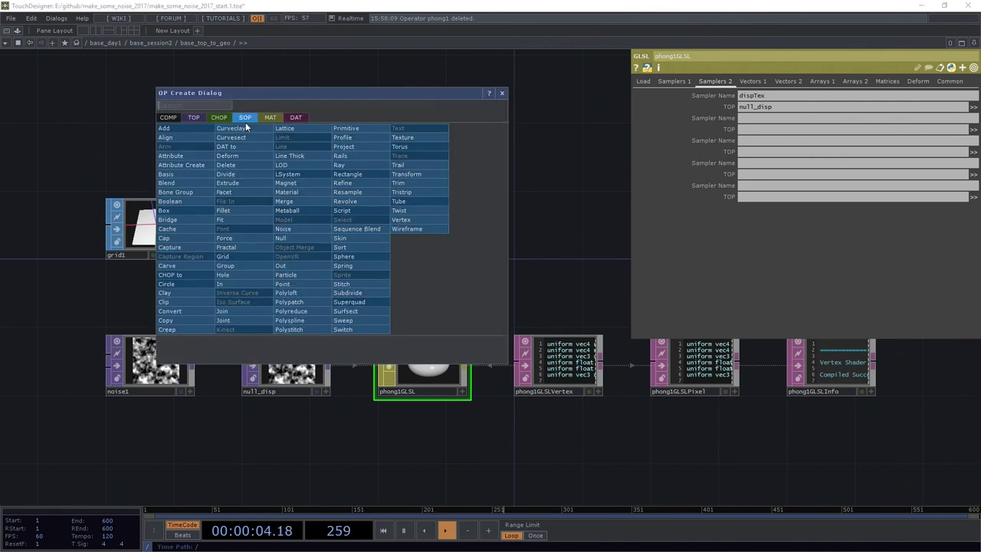
left_click(219, 116)
left_click(204, 140)
left_click(305, 113)
scroll(291, 126, "up", 3)
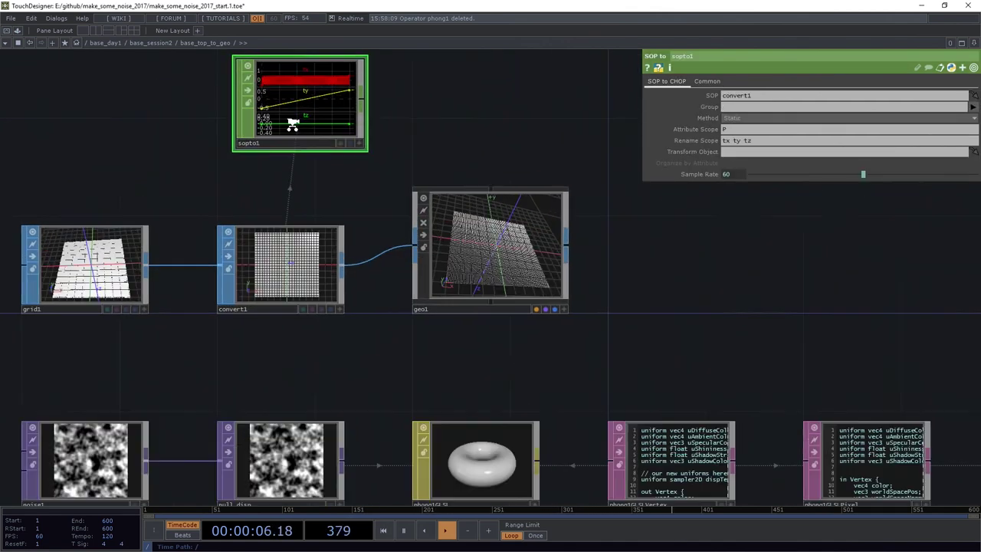
- Examine the position channels and the Attribute Scope of the SOP to CHOP
scroll(412, 173, "down", 1)
left_click_drag(446, 89, 608, 201)
scroll(608, 200, "up", 5)
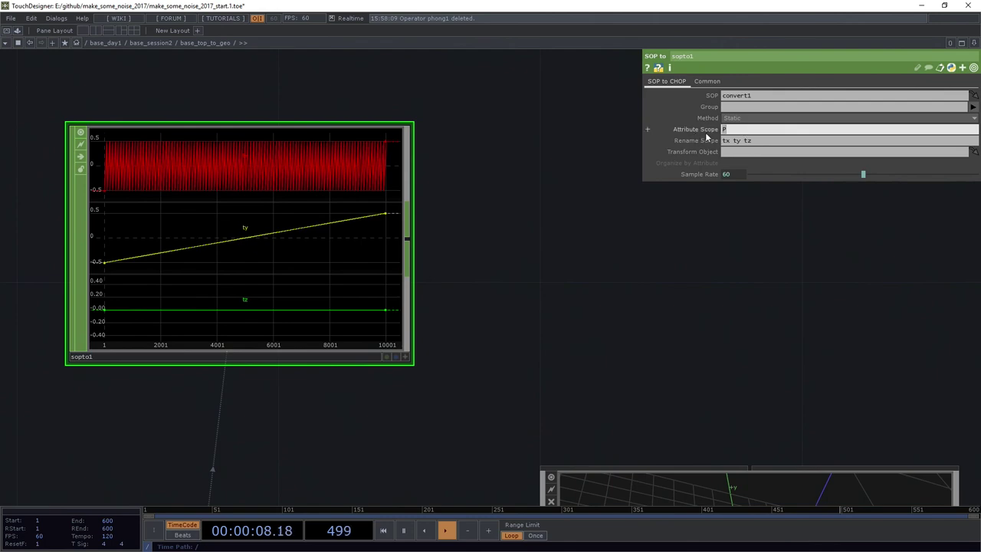
left_click_drag(558, 265, 529, 175)
scroll(529, 175, "down", 3)
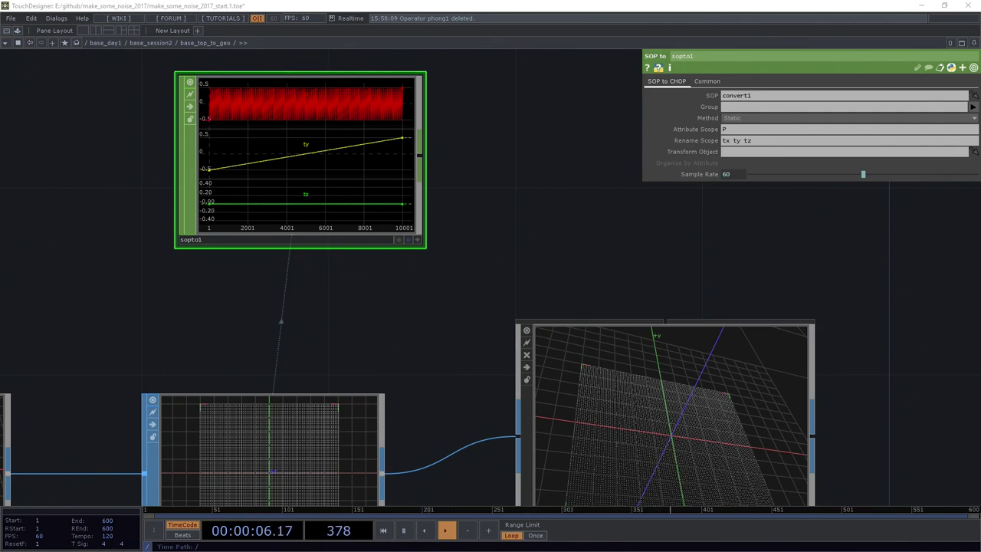
- Switch to the browser's SOP to CHOP wiki page and dock it beside TouchDesigner
left_click_drag(0, 13, 760, 0)
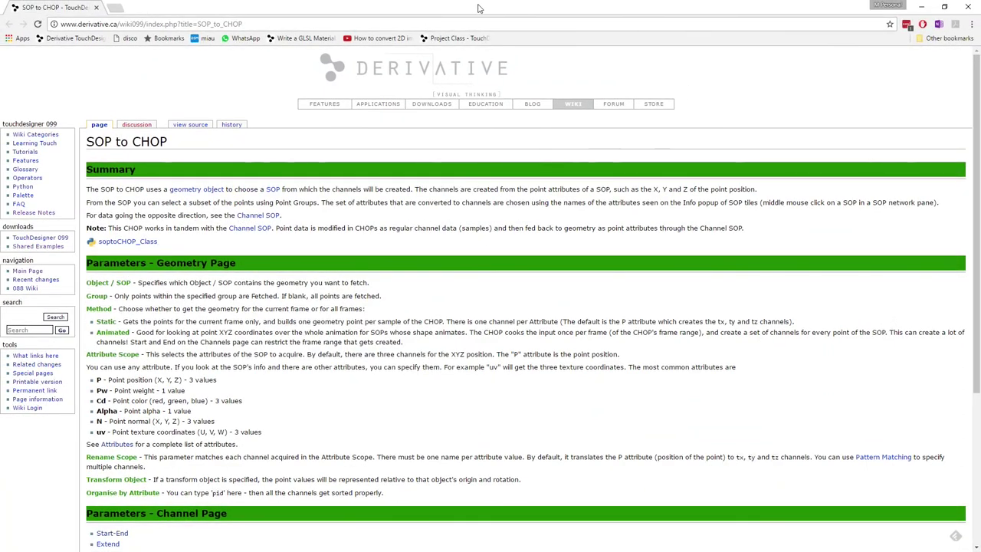
key("super+Left")
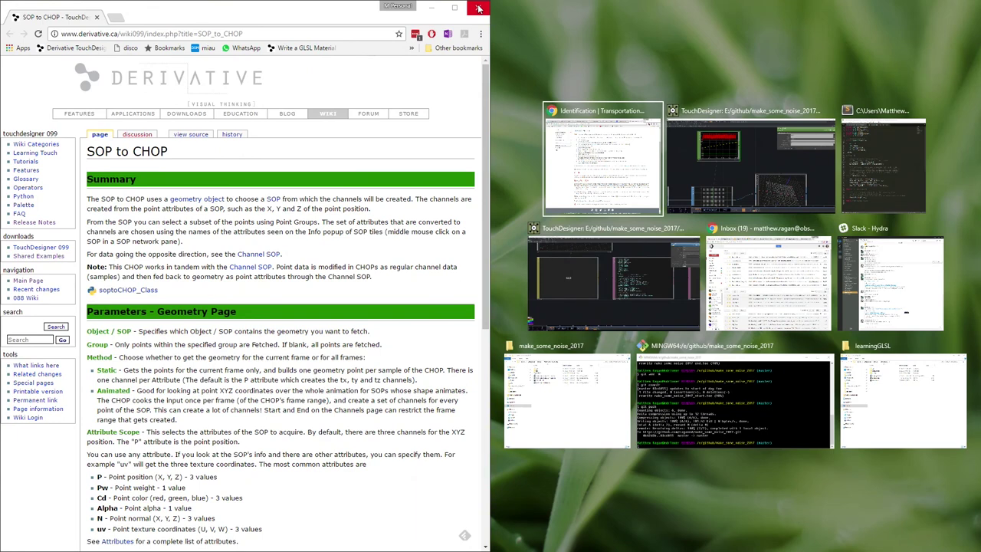
key("Escape")
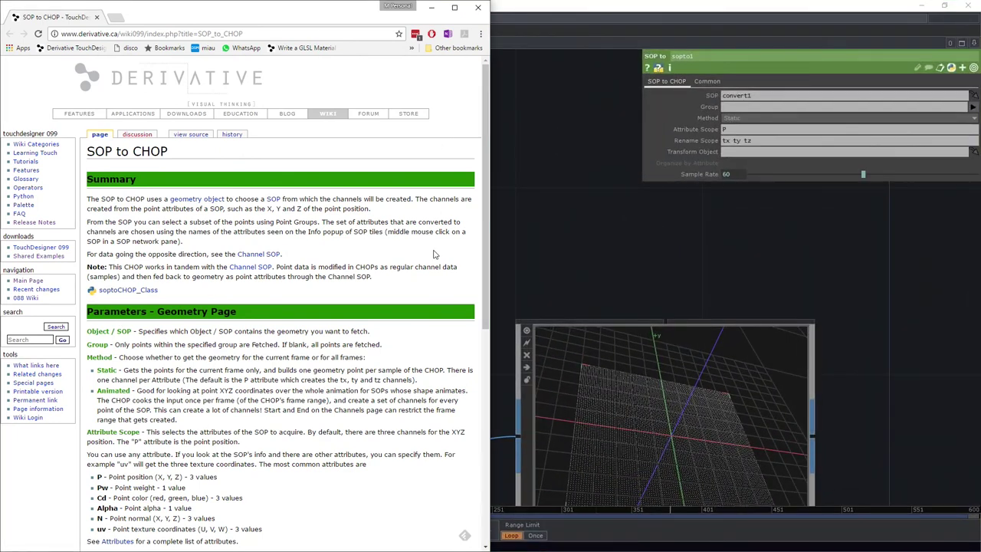
- Find "attri" on the SOP to CHOP wiki page and review its descriptions of the common attributes
key("ctrl+f")
type("attri")
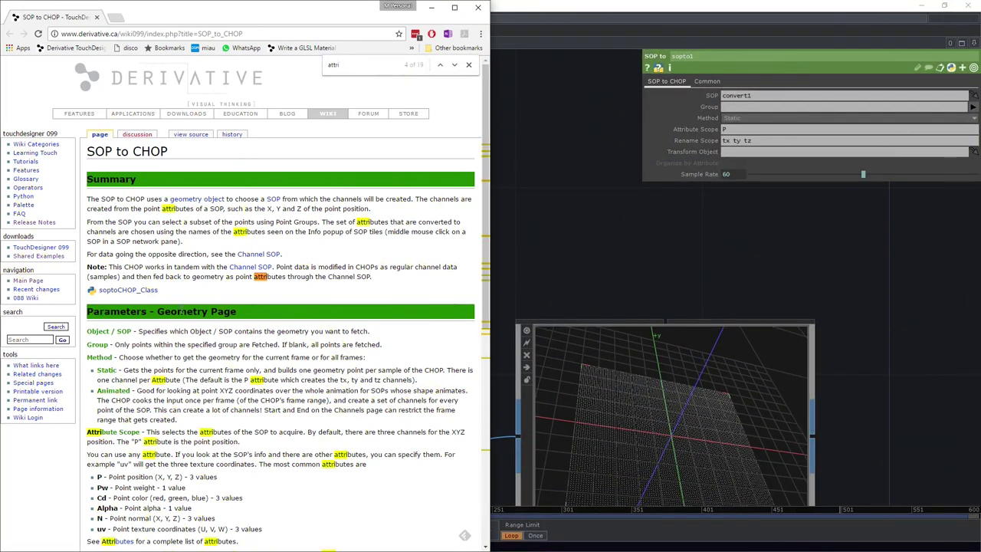
left_click_drag(260, 276, 283, 277)
left_click(283, 276)
left_click(183, 207)
left_click_drag(168, 209, 195, 209)
scroll(241, 431, "down", 3)
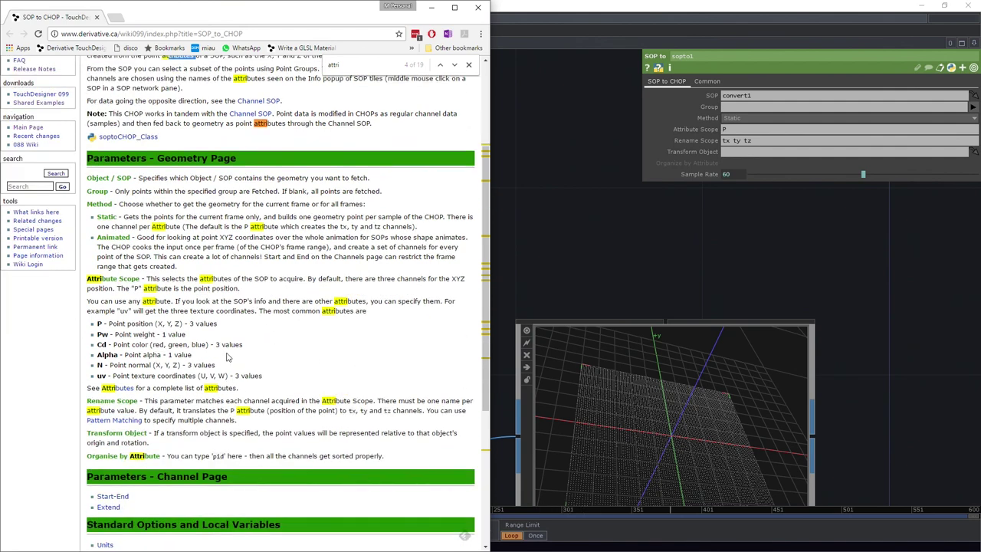
scroll(226, 357, "down", 1)
scroll(280, 67, "up", 4)
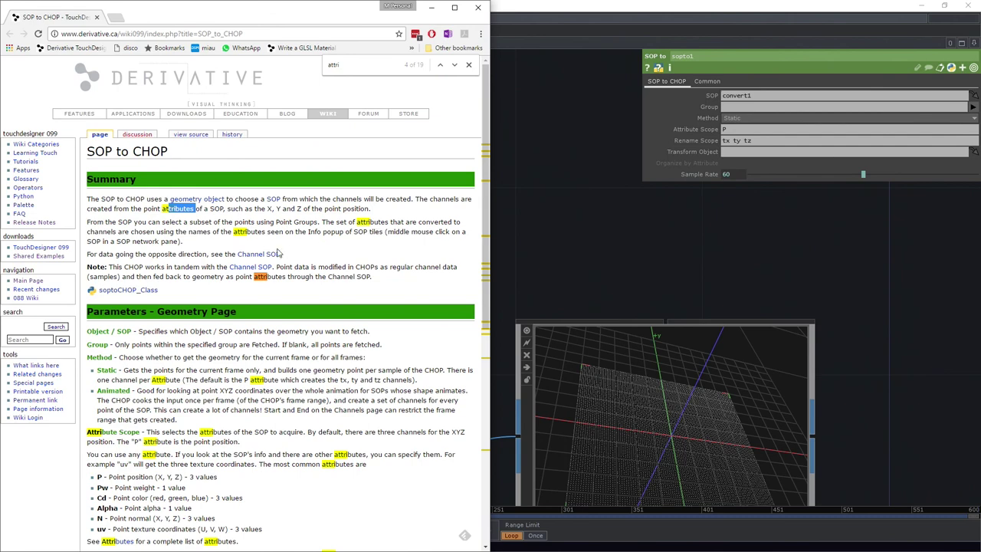
- Search the wiki for "attributes" and open the Attributes article
left_click_drag(389, 67, 280, 72)
left_click(259, 153)
left_click(40, 339)
type("attrib")
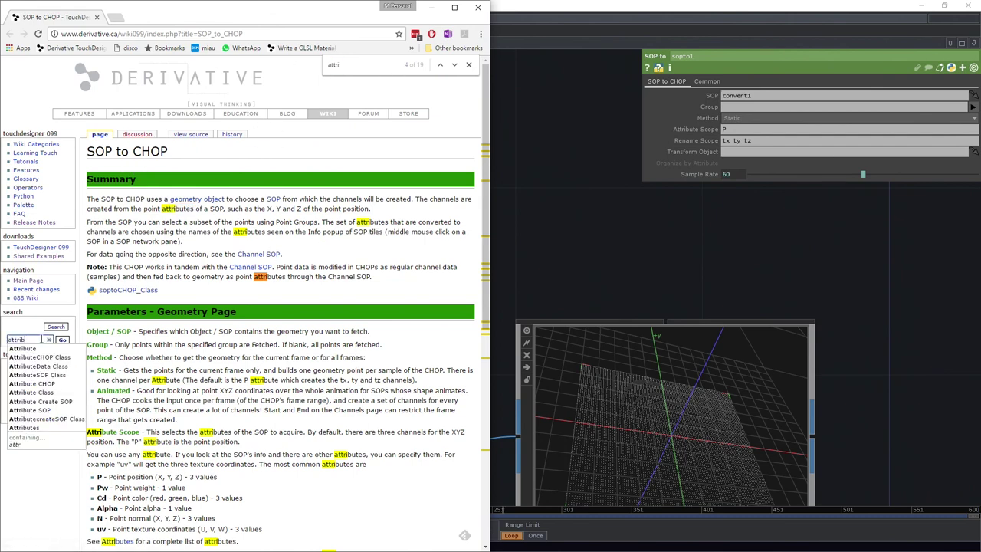
type("utes")
key("Return")
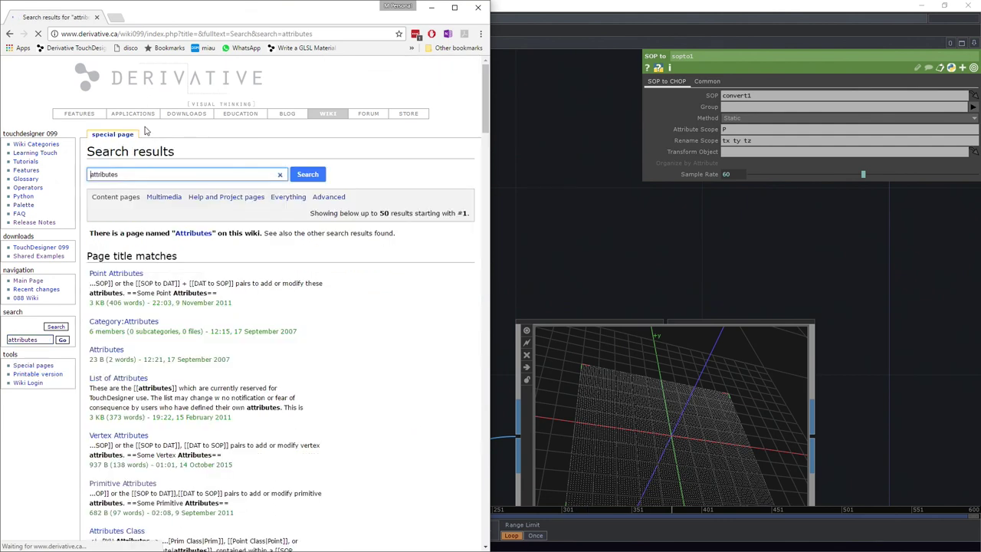
left_click(108, 349)
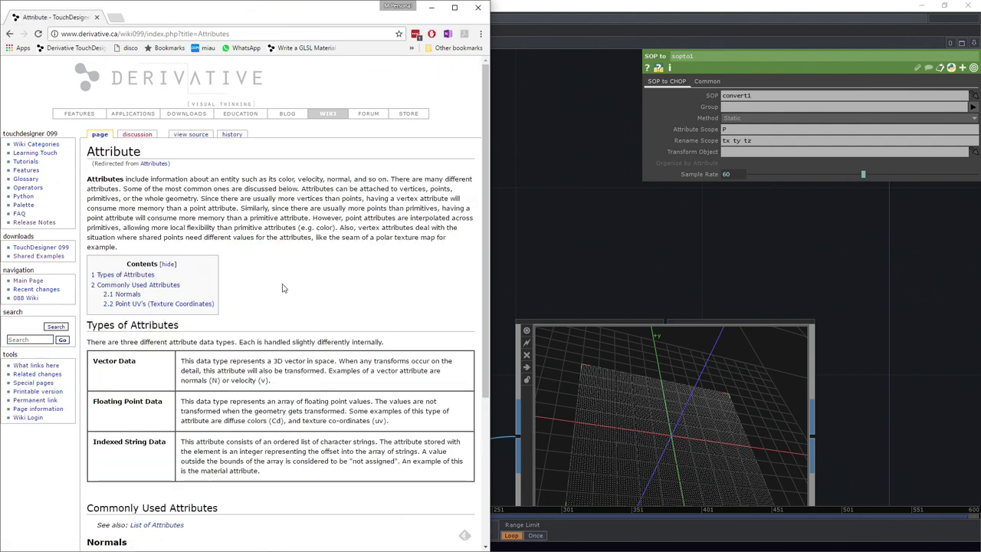
- Open the Point Attributes article linked under Point UV's and review its attribute table
scroll(282, 288, "down", 1)
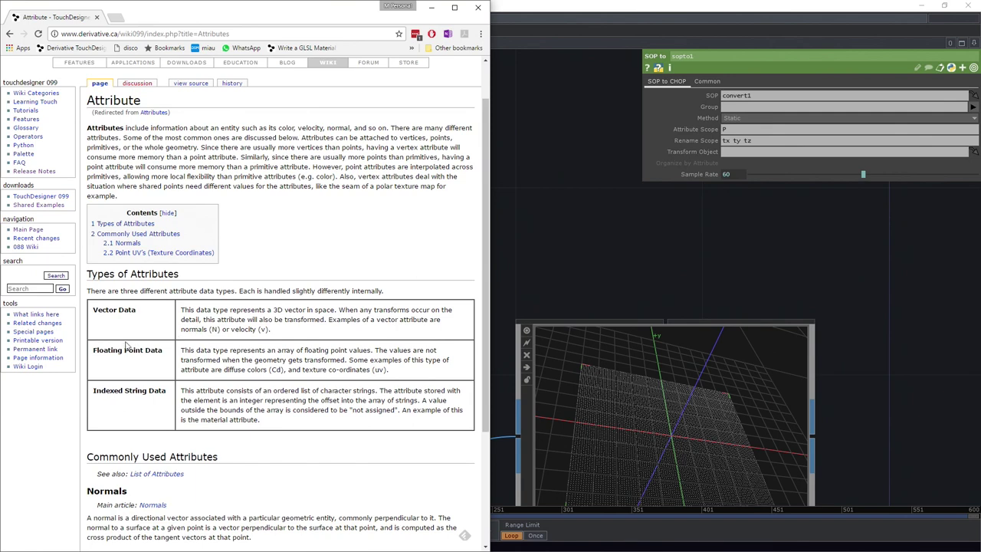
scroll(127, 346, "down", 3)
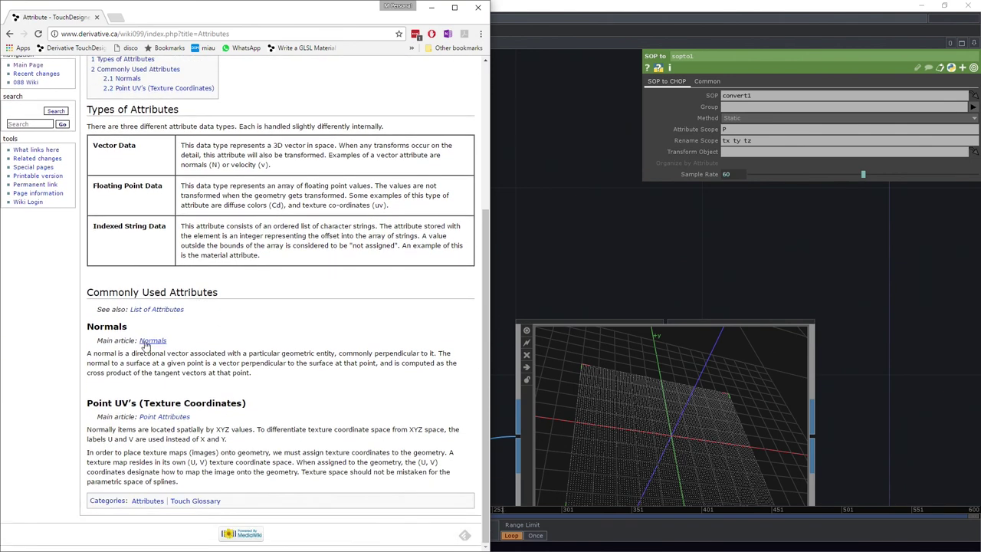
left_click(165, 417)
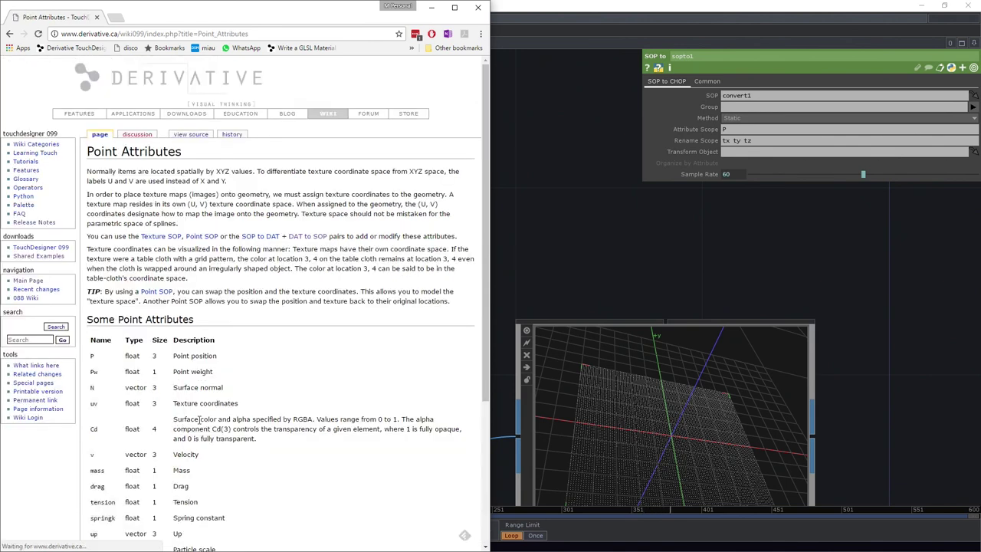
scroll(153, 345, "down", 2)
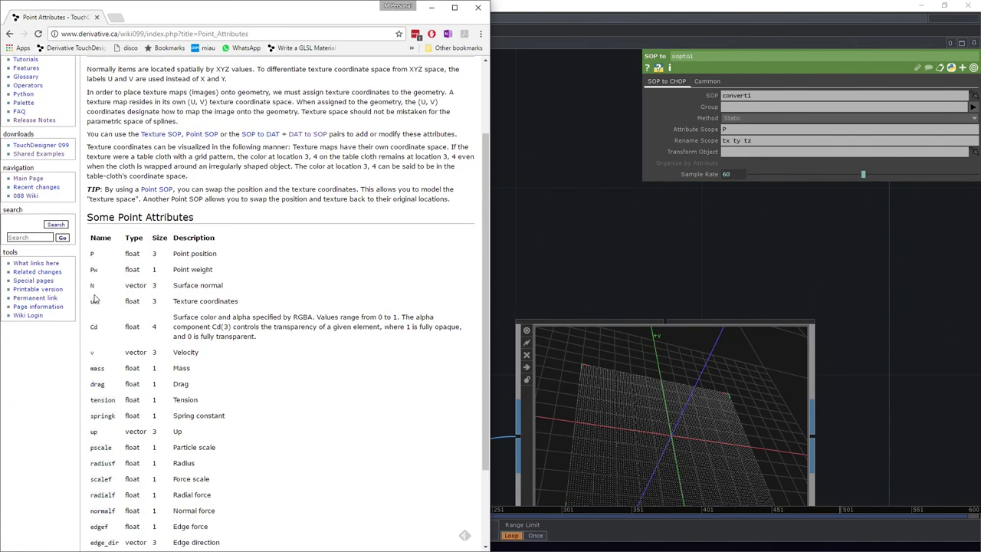